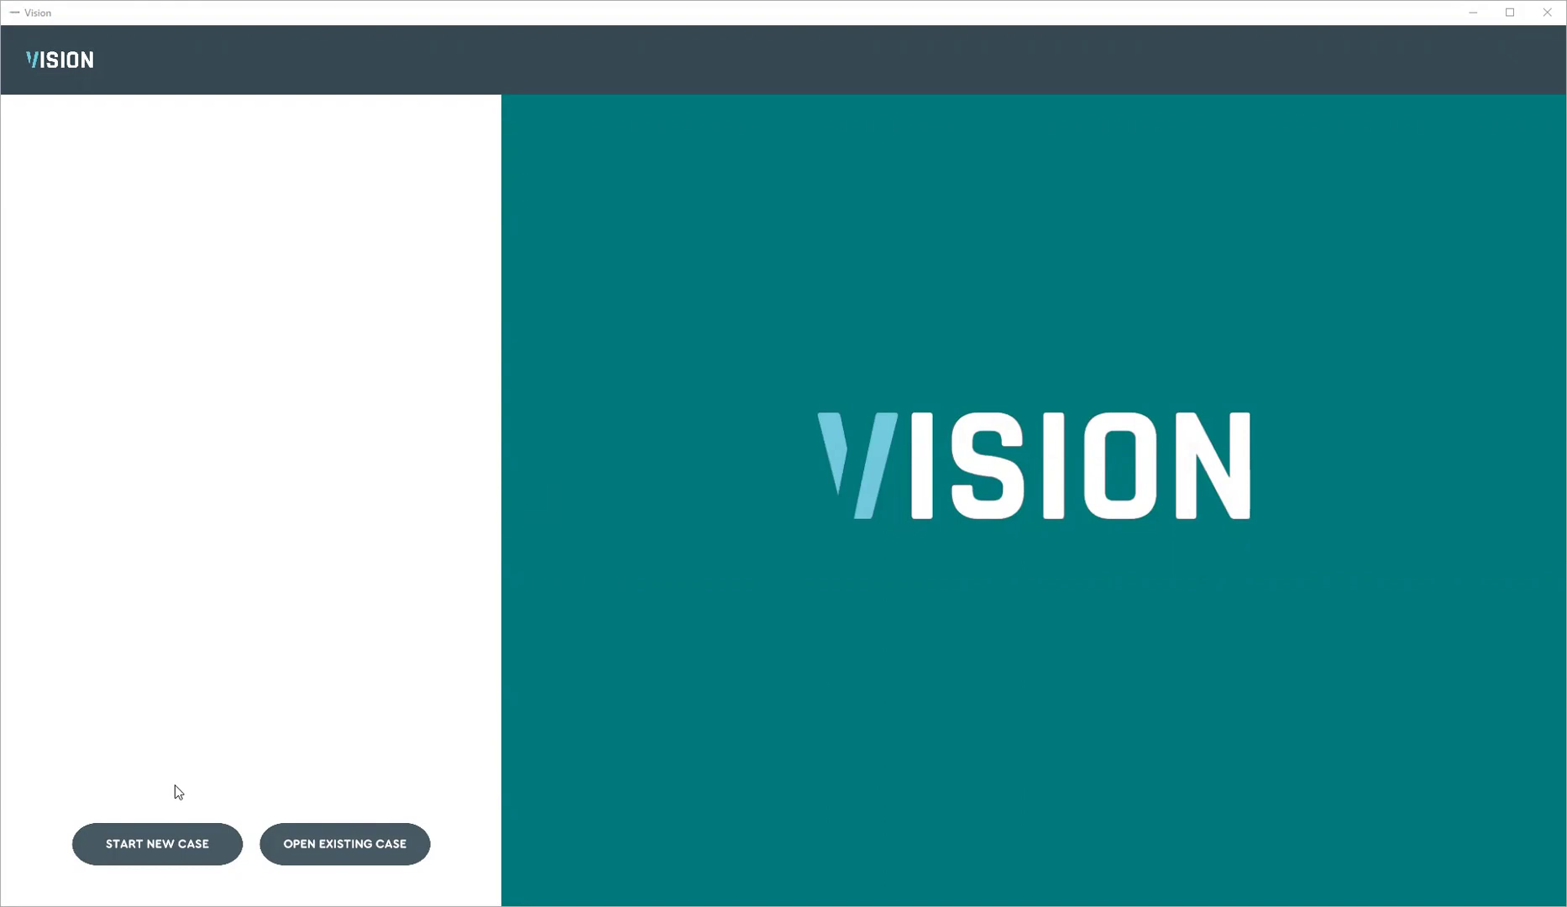
# Start a new patient case and load Up.stl as the upper jaw scan
pyautogui.click(162, 846)
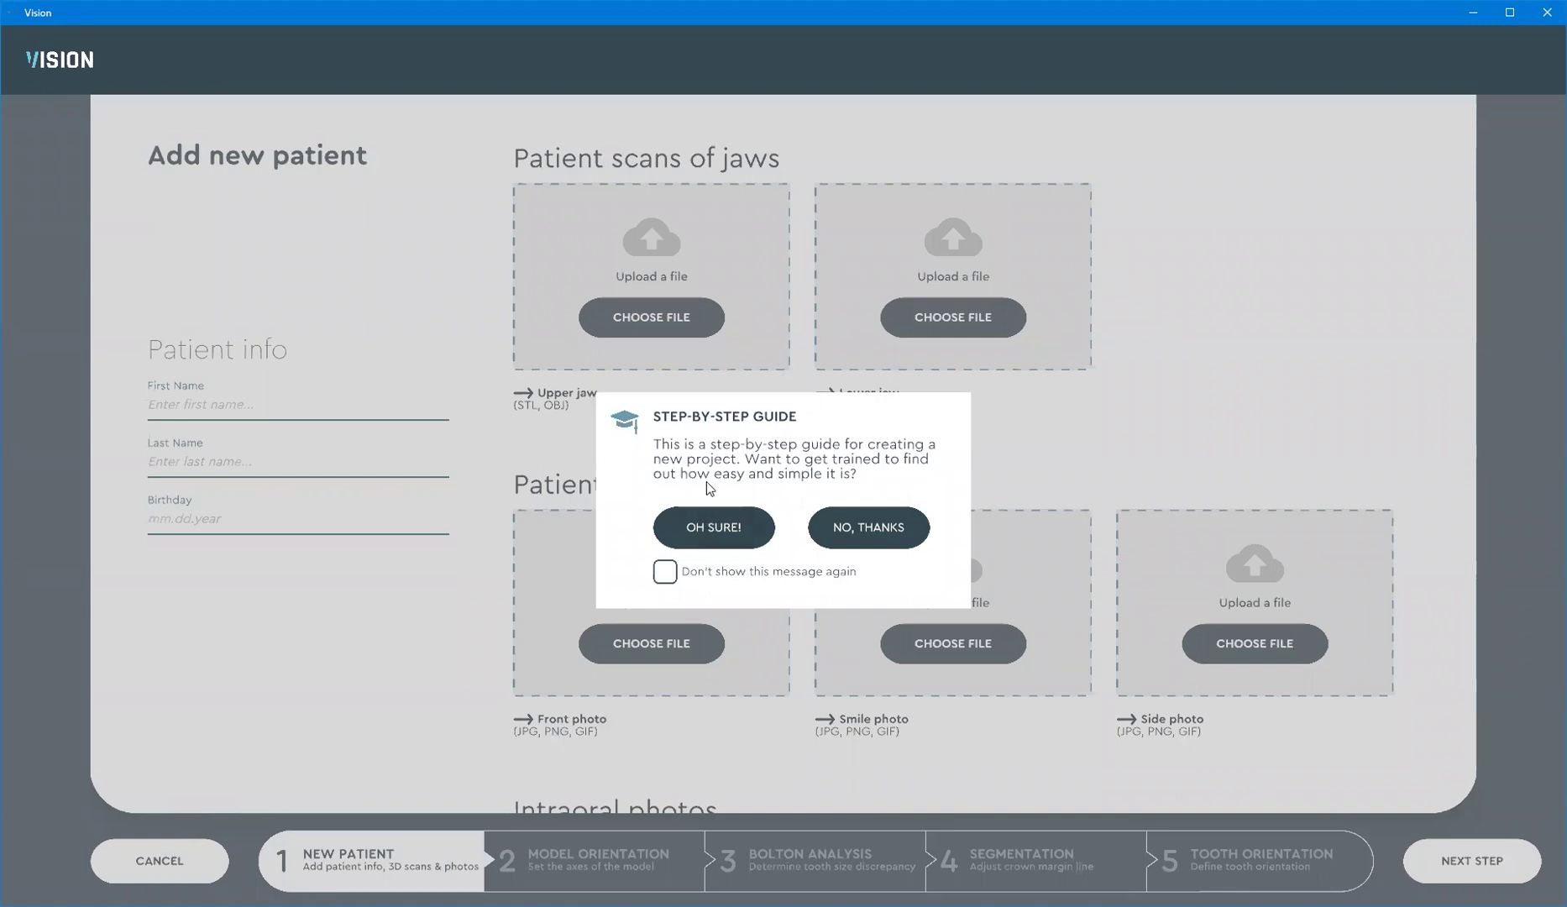
pyautogui.click(696, 523)
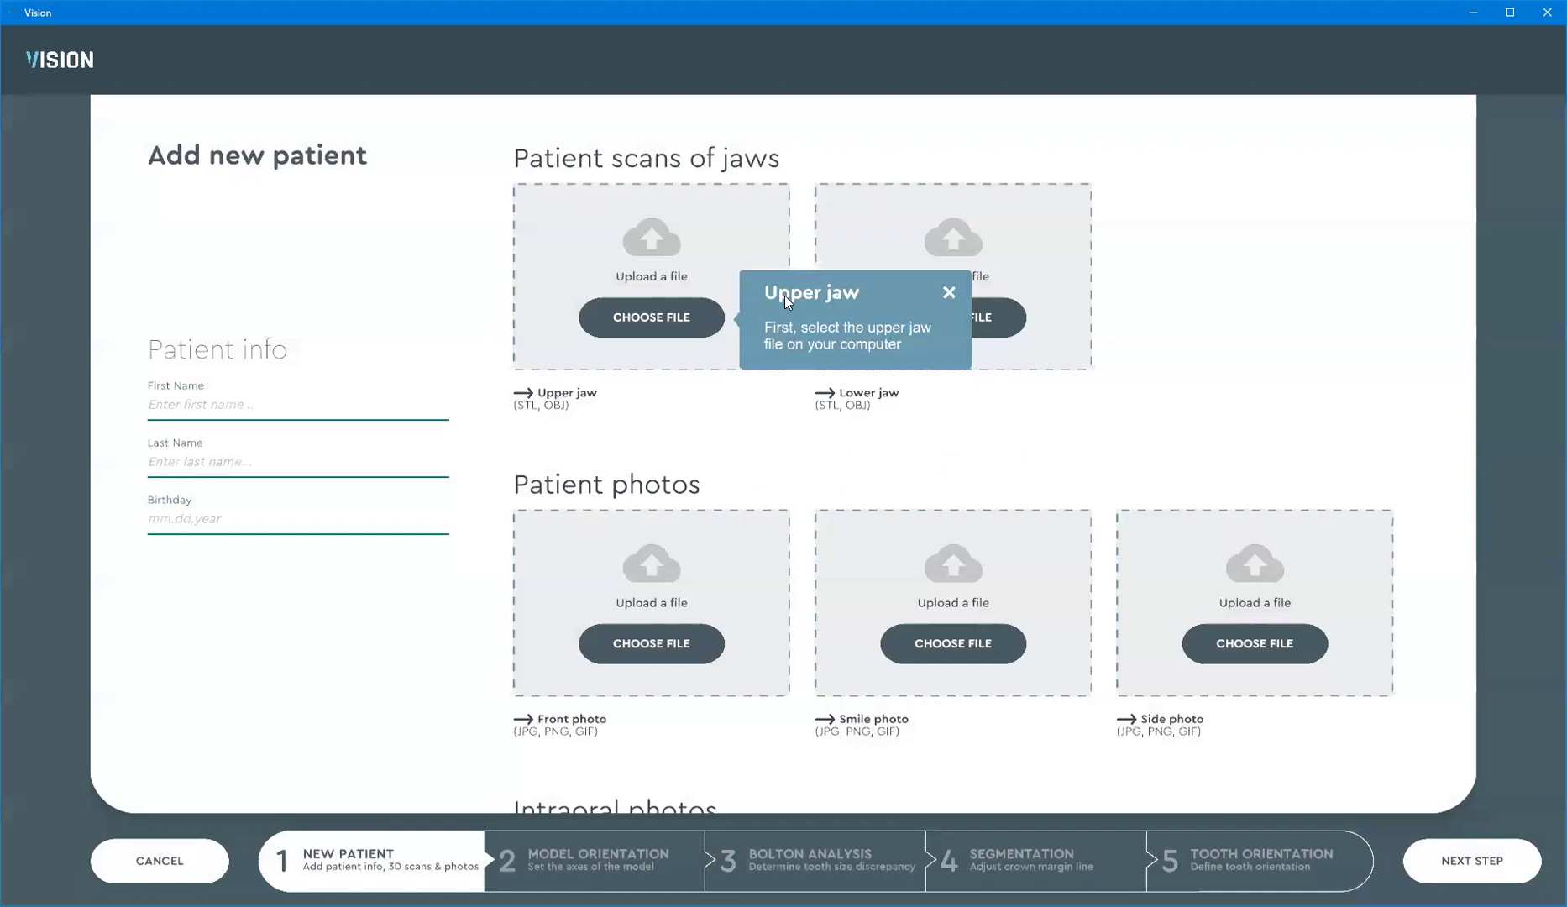
pyautogui.click(654, 317)
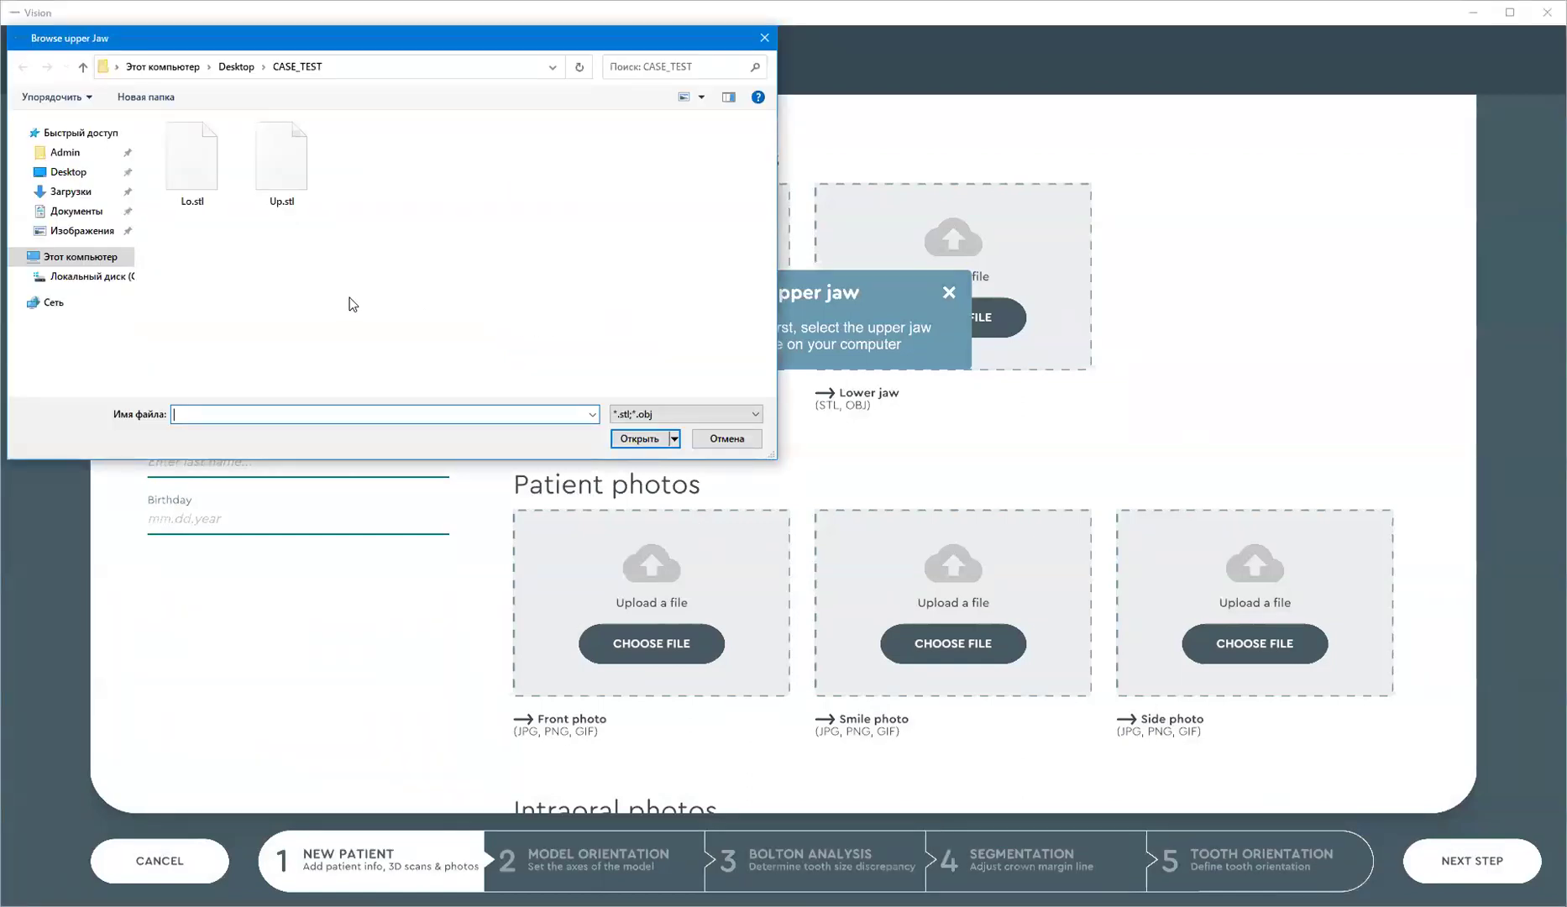
pyautogui.click(289, 170)
pyautogui.doubleClick(289, 171)
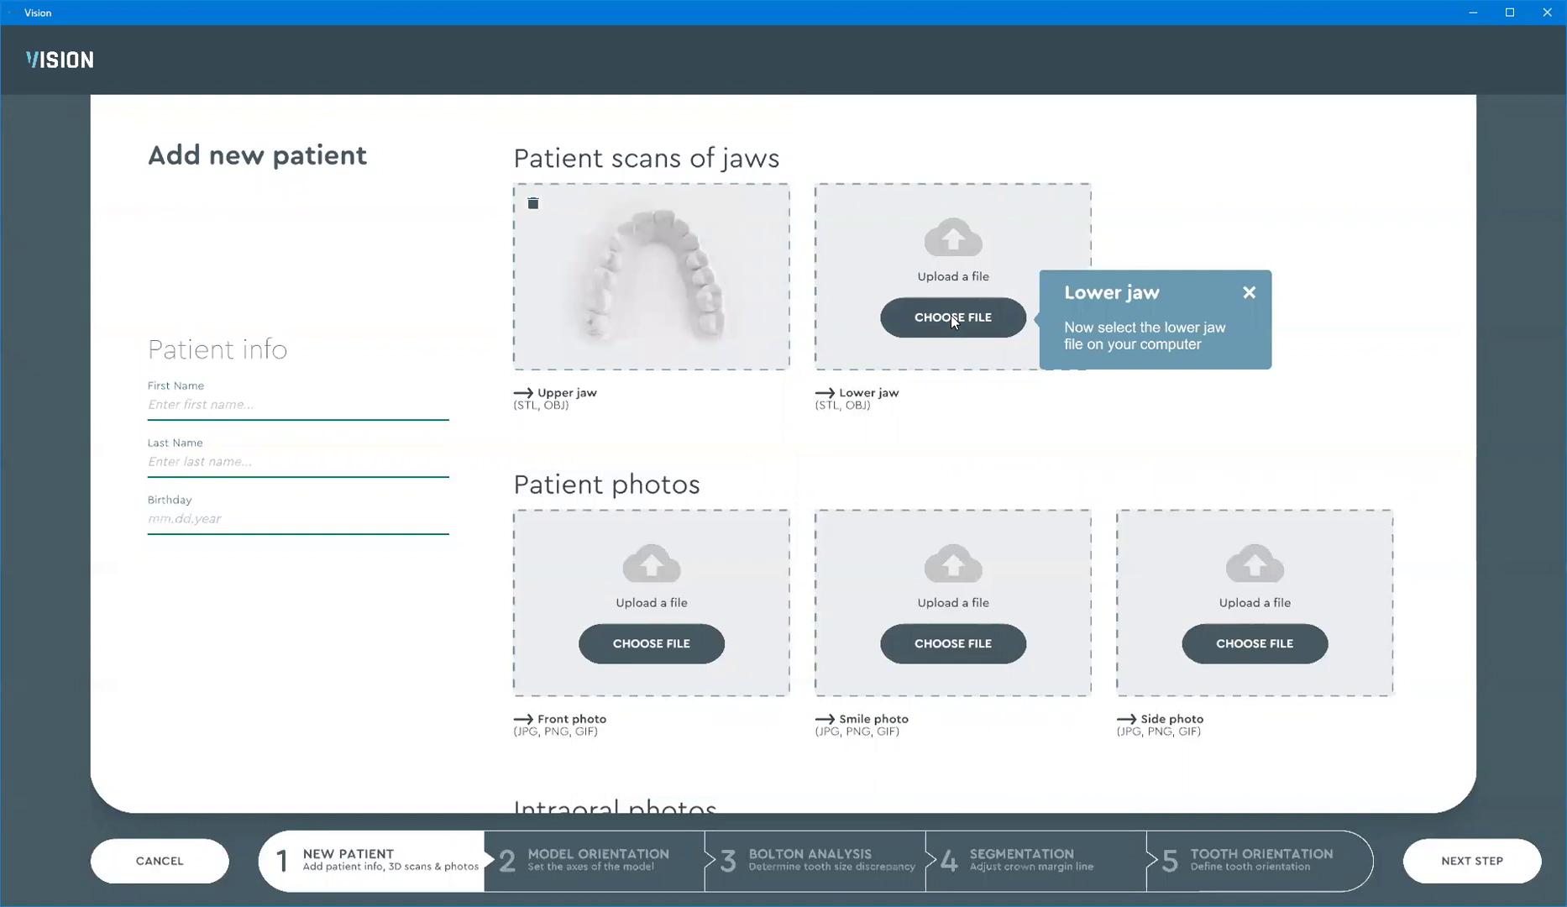
# Load Lo.stl as the lower jaw scan
pyautogui.click(949, 317)
pyautogui.click(192, 164)
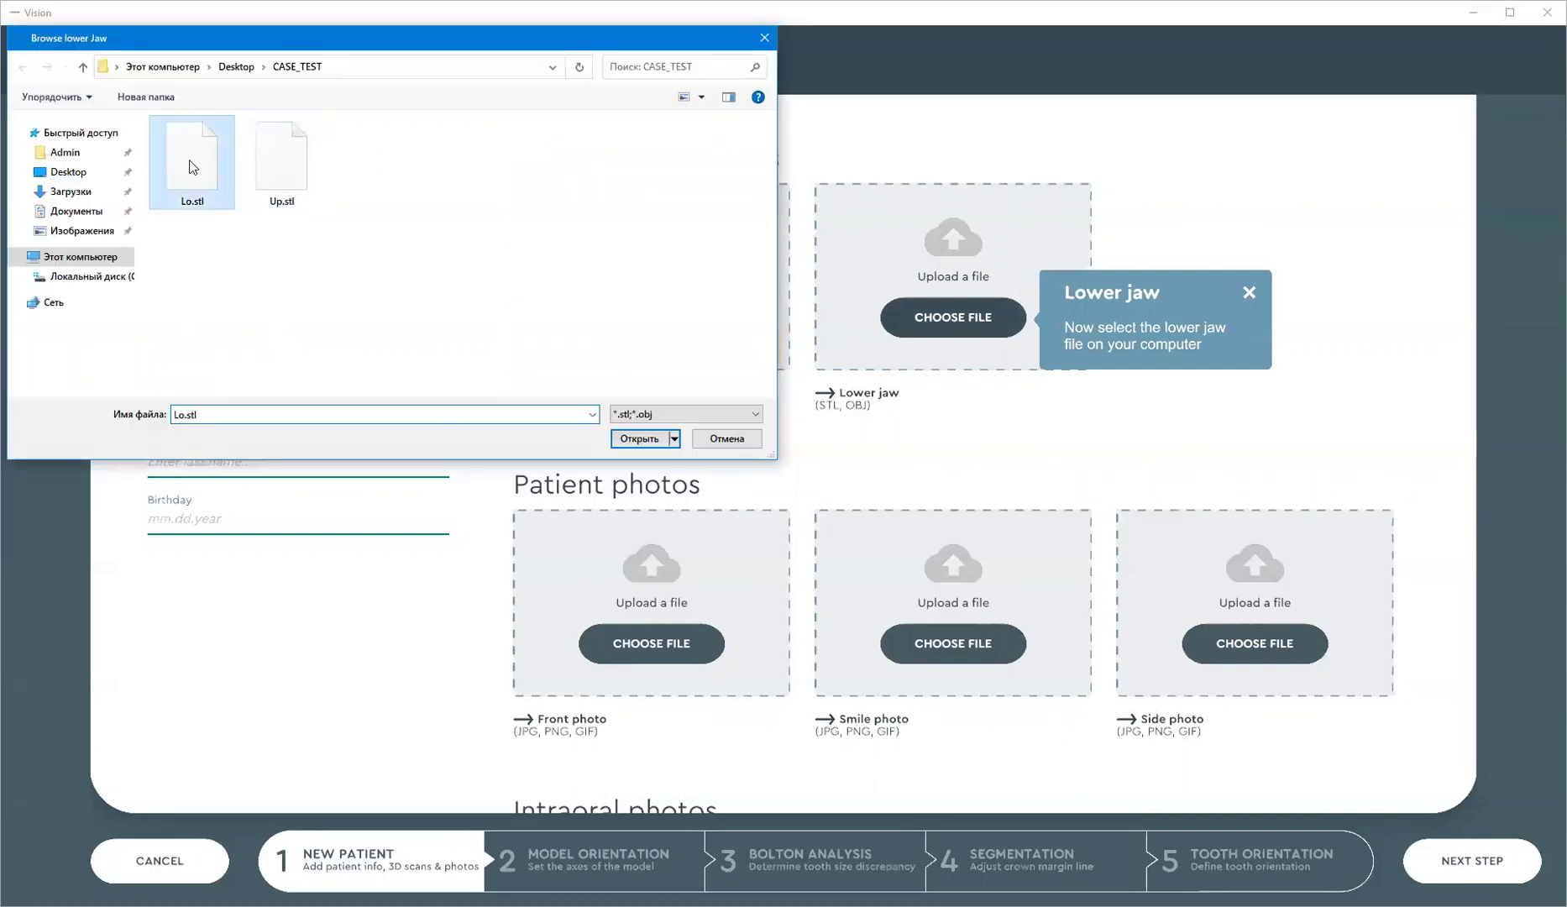
pyautogui.press('Return')
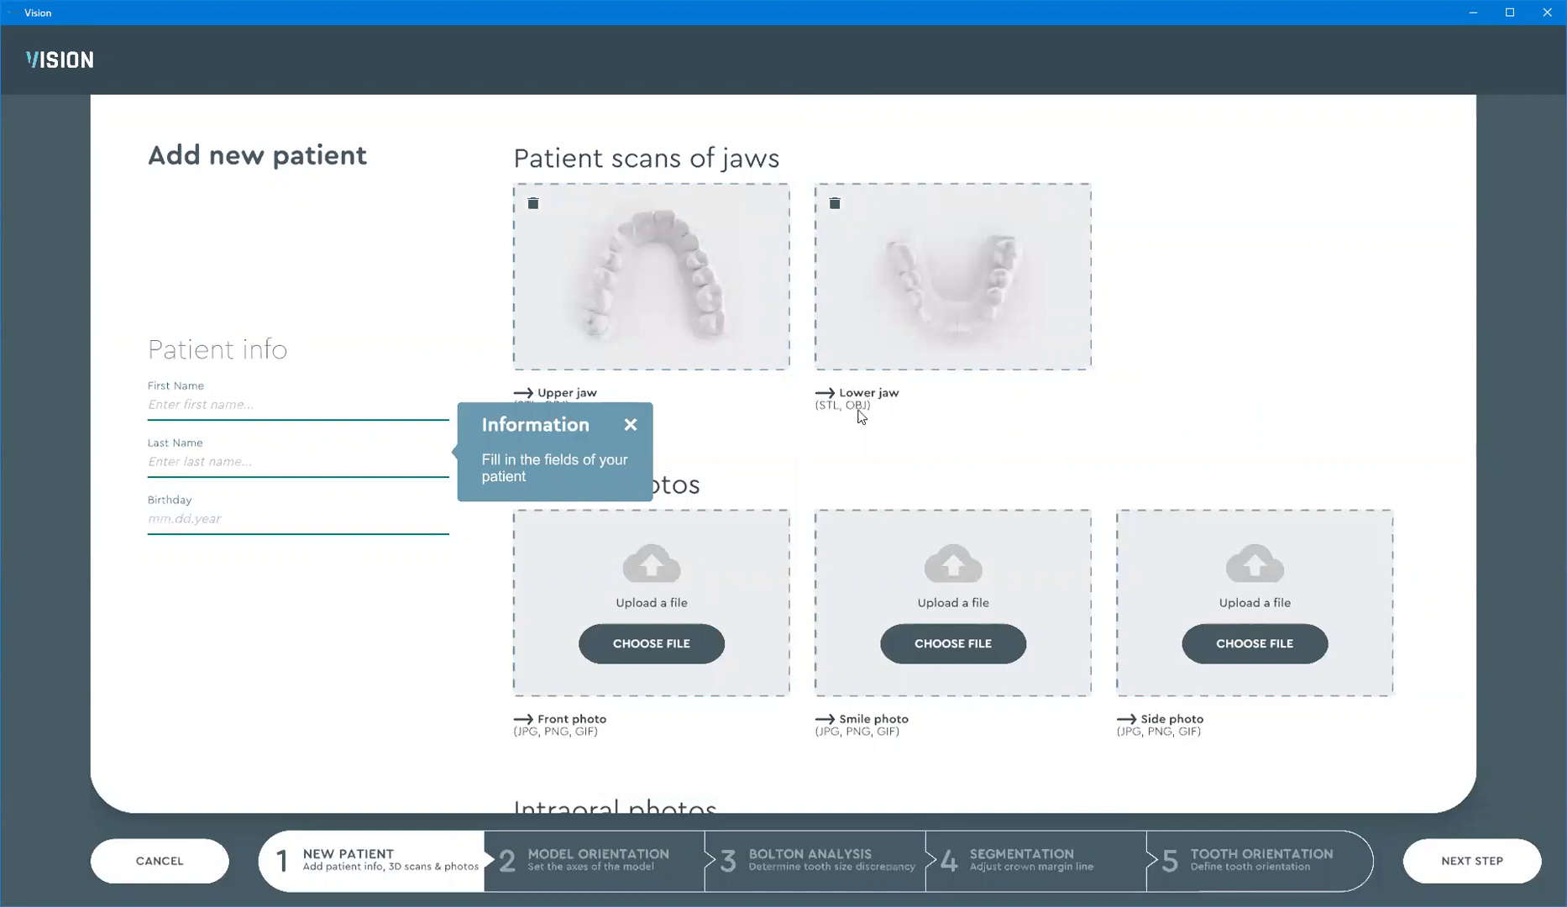
# Enter the patient's first name, last name and birthday in Patient info, then scroll down the form
pyautogui.click(232, 406)
pyautogui.write('Test')
pyautogui.click(197, 461)
pyautogui.write('Test')
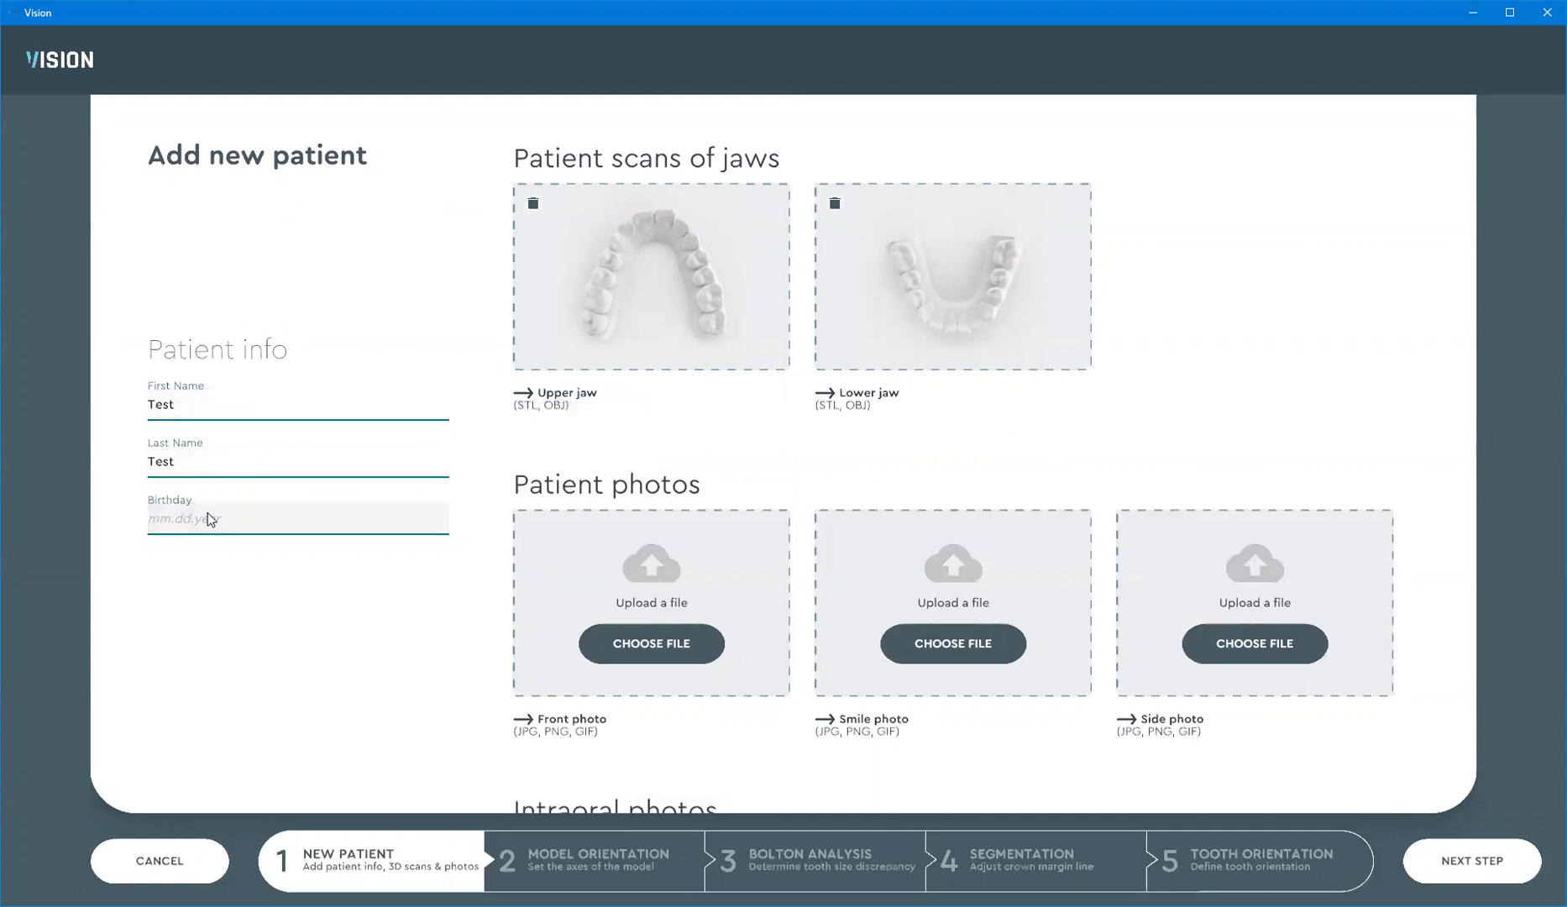
pyautogui.click(209, 518)
pyautogui.write('06.16.1991')
pyautogui.scroll(-2, 868, 456)
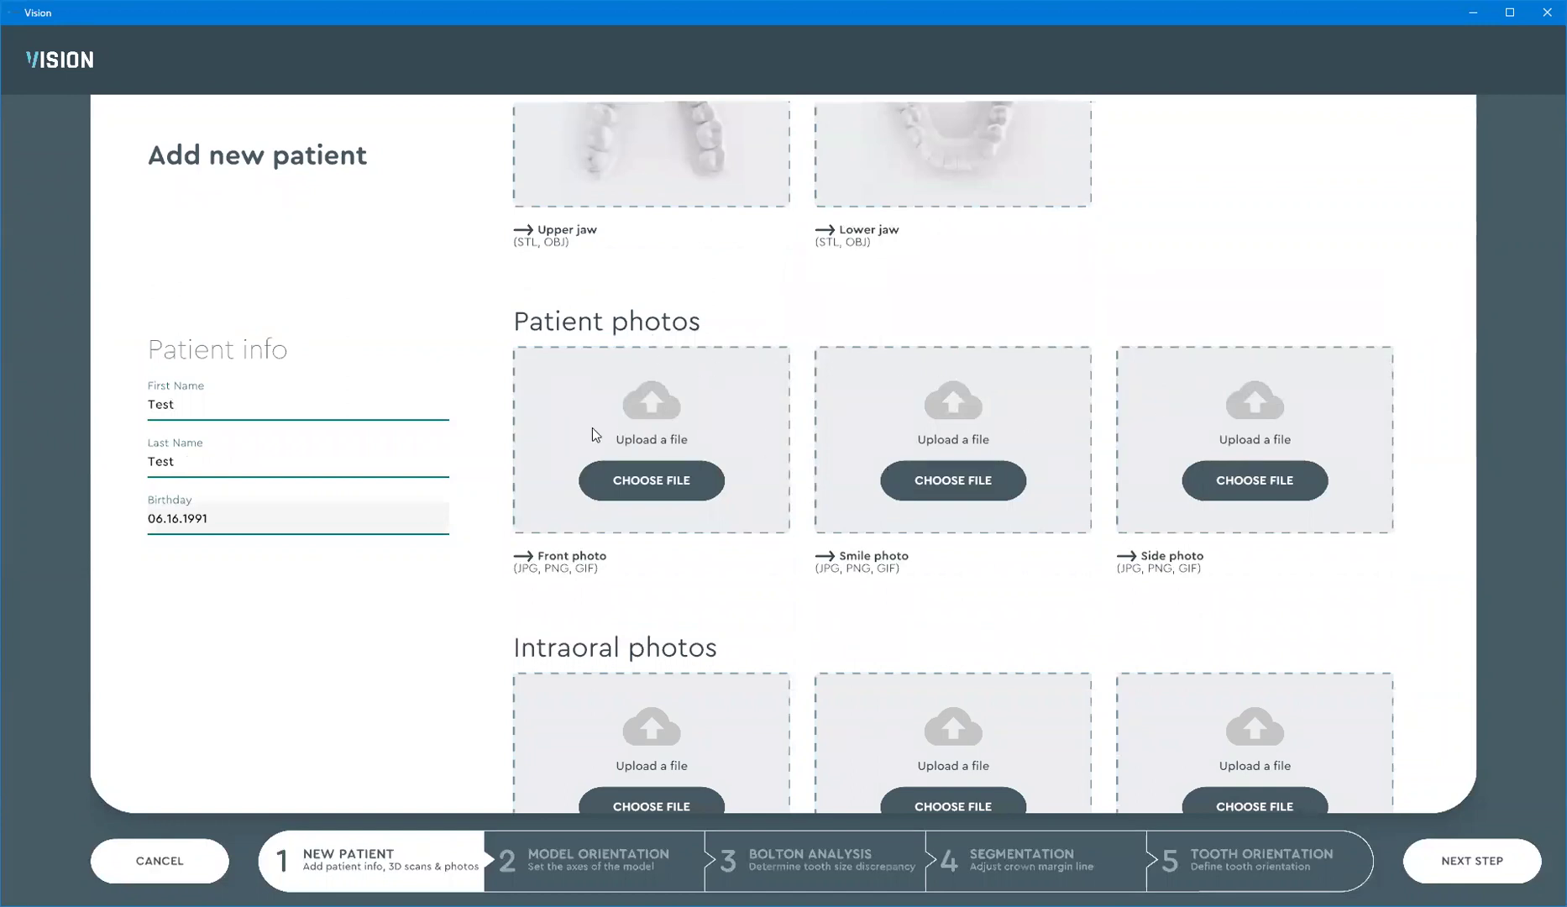
pyautogui.scroll(-10, 831, 554)
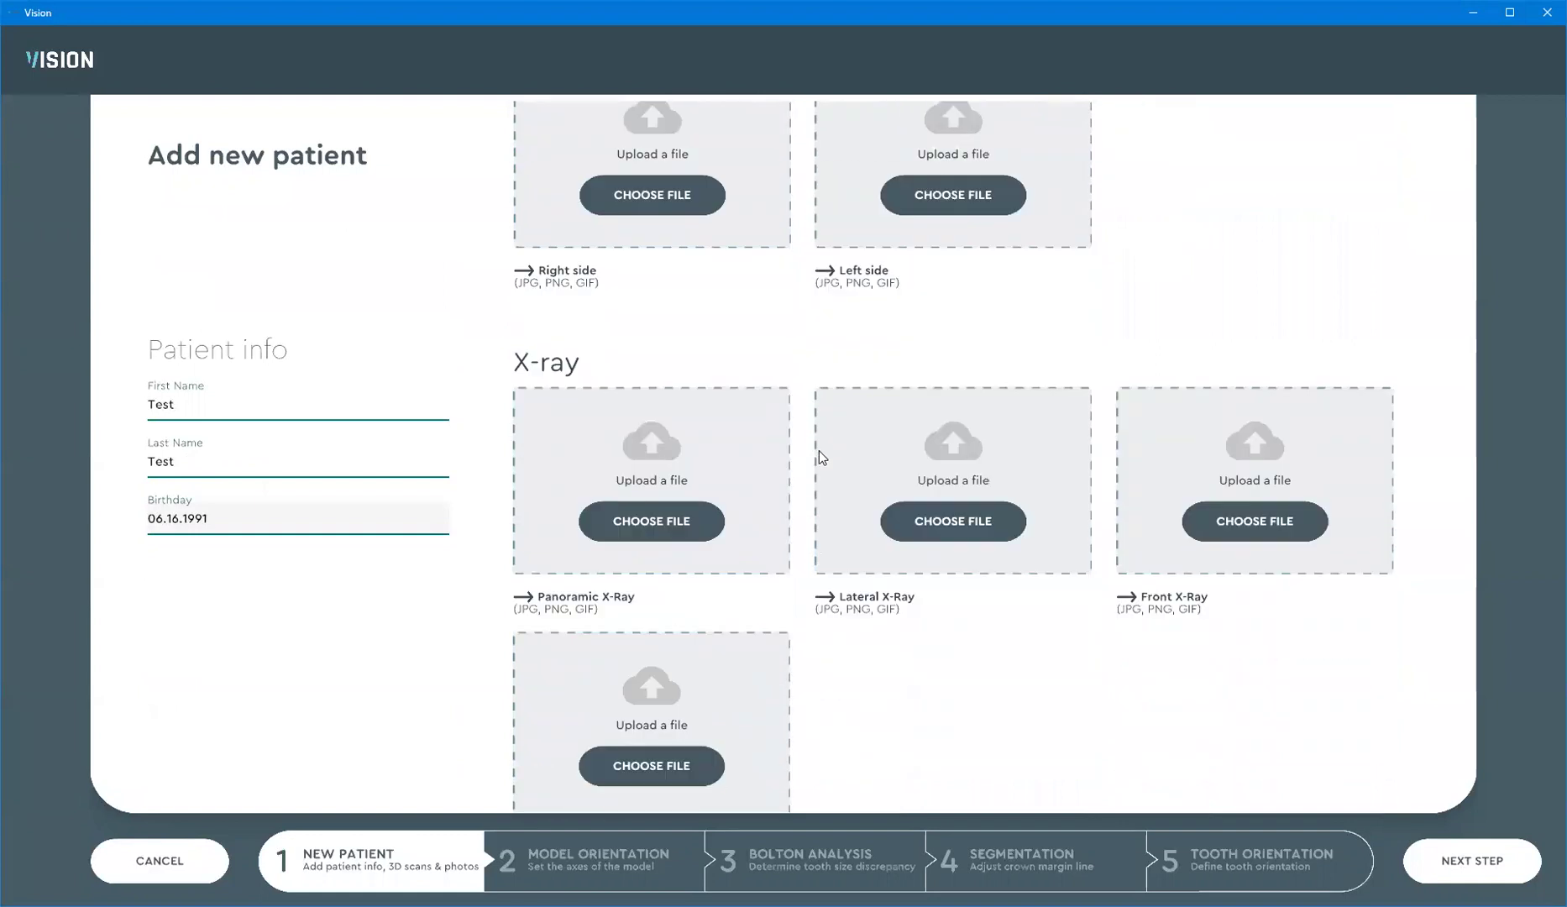
# Attach test.jpg as the lateral X-ray image
pyautogui.click(956, 521)
pyautogui.click(202, 161)
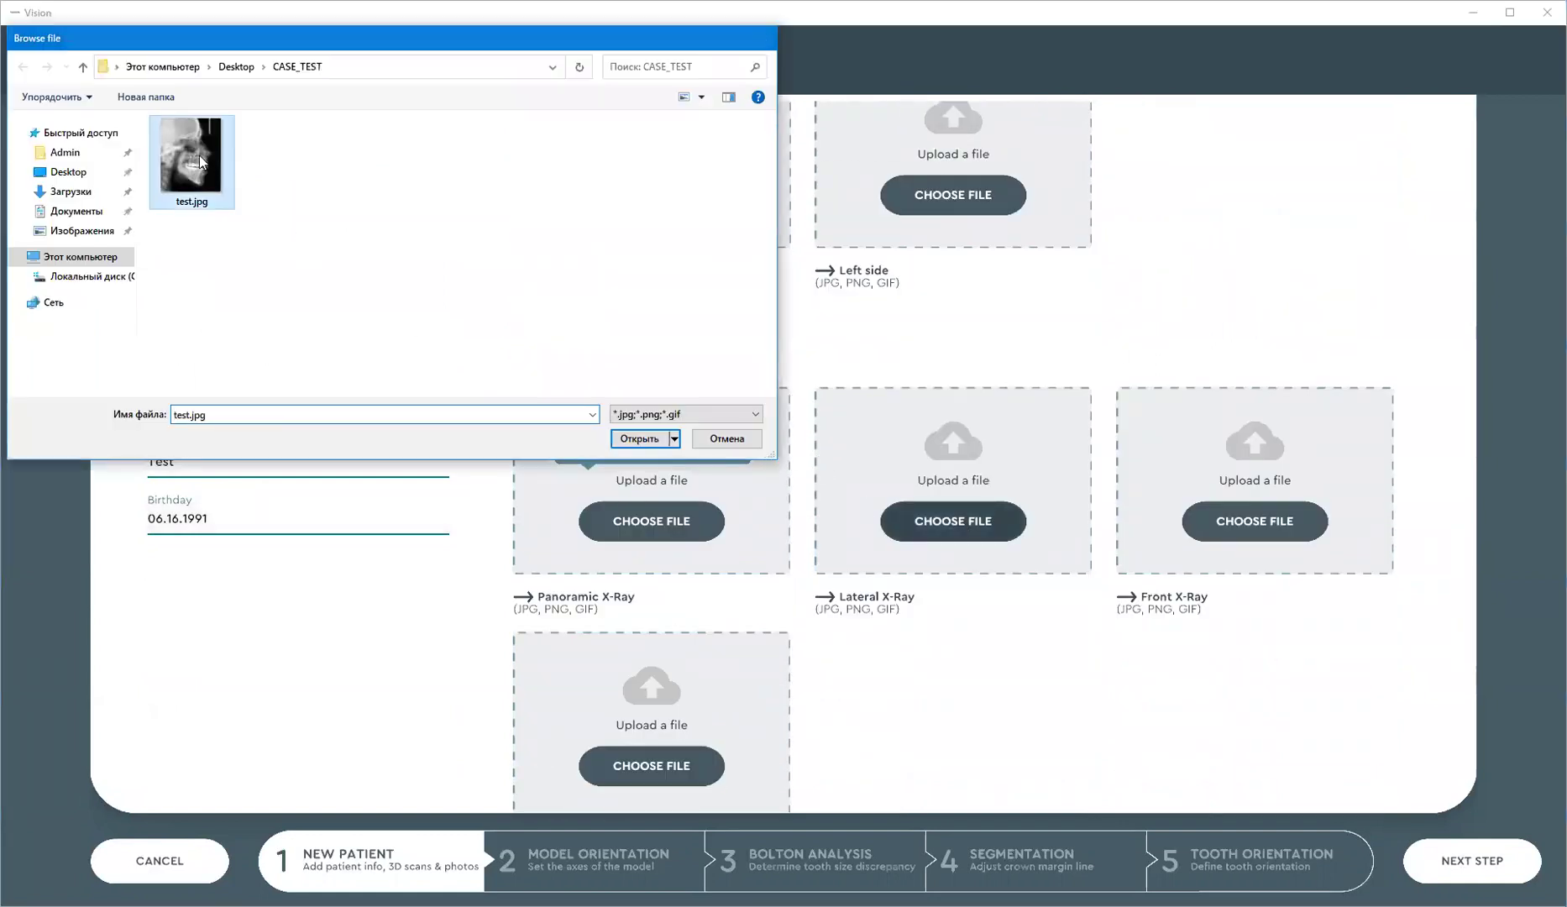
pyautogui.doubleClick(202, 162)
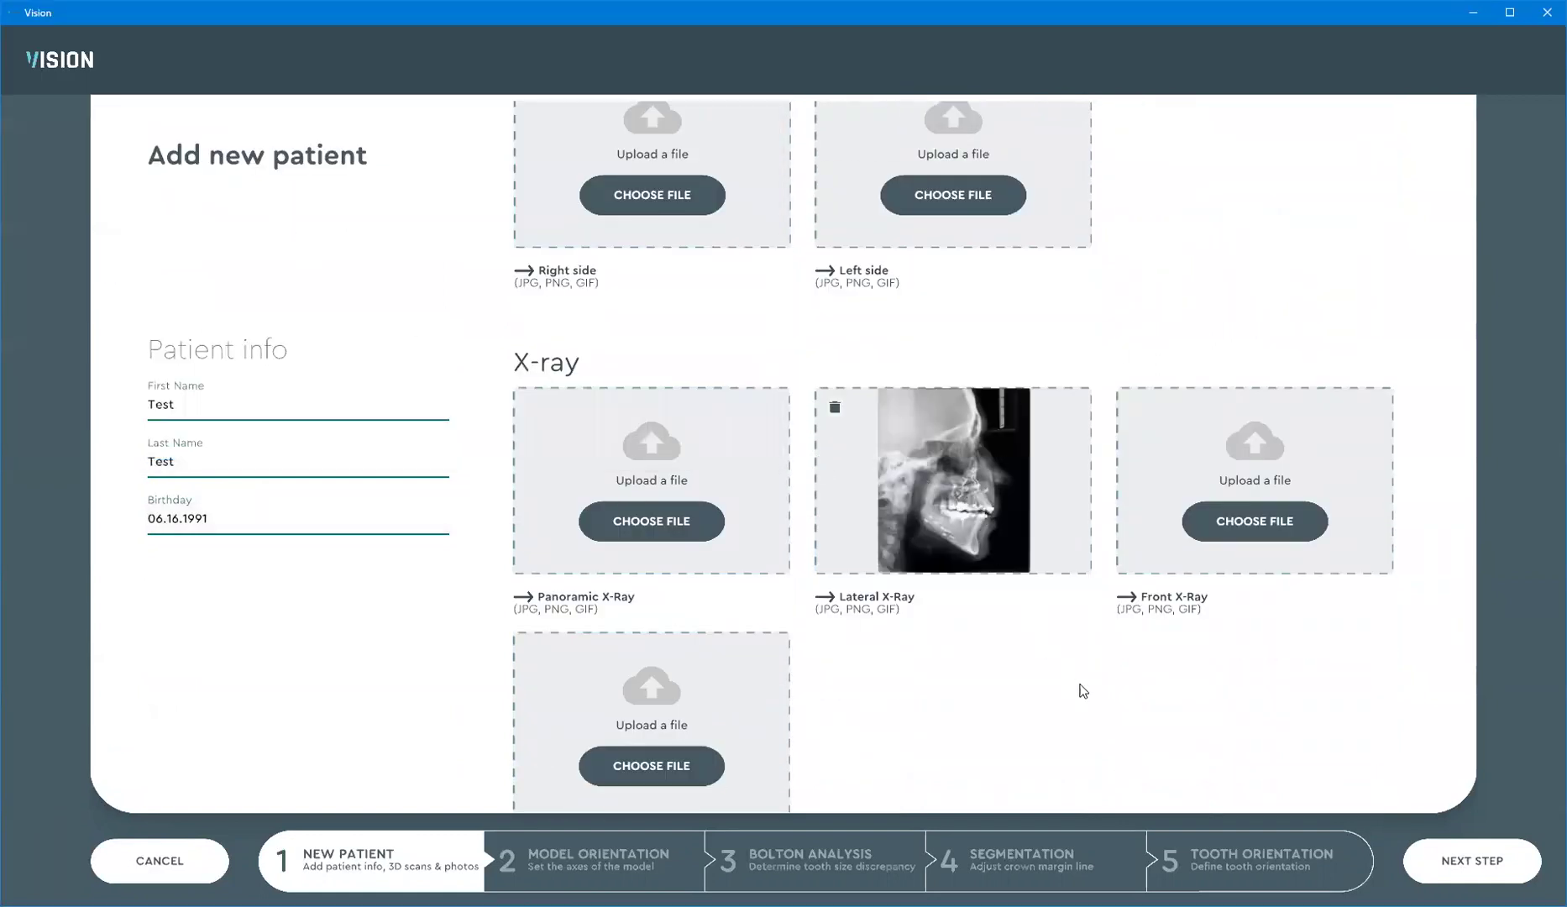
# Save the case and continue to Model Orientation
pyautogui.scroll(-3, 982, 630)
pyautogui.scroll(2, 1059, 596)
pyautogui.scroll(10, 1061, 598)
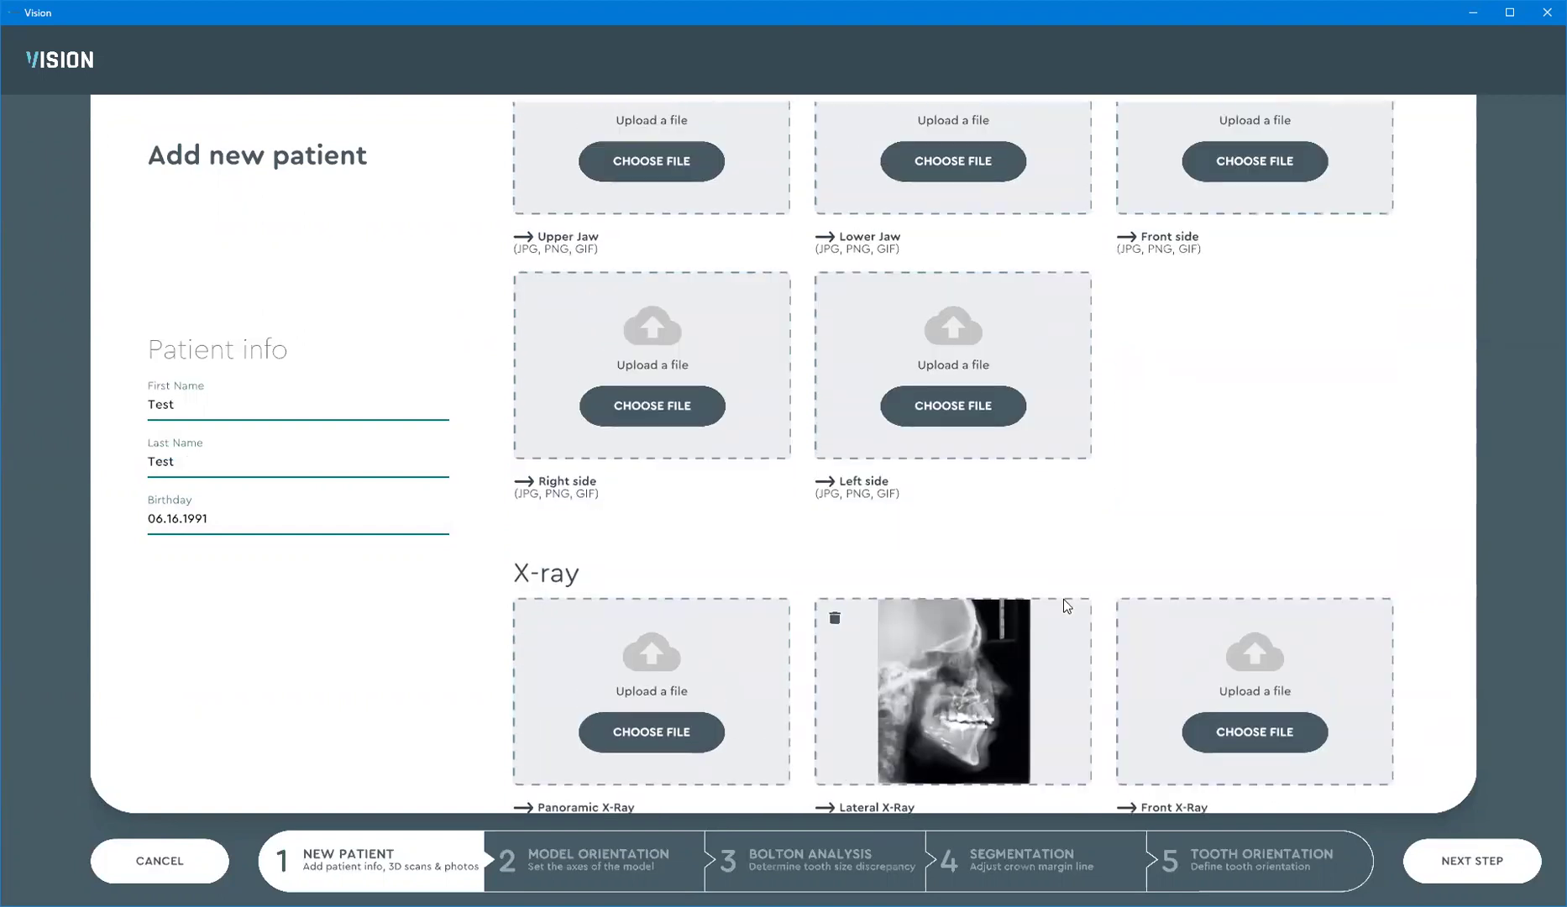
pyautogui.click(1499, 847)
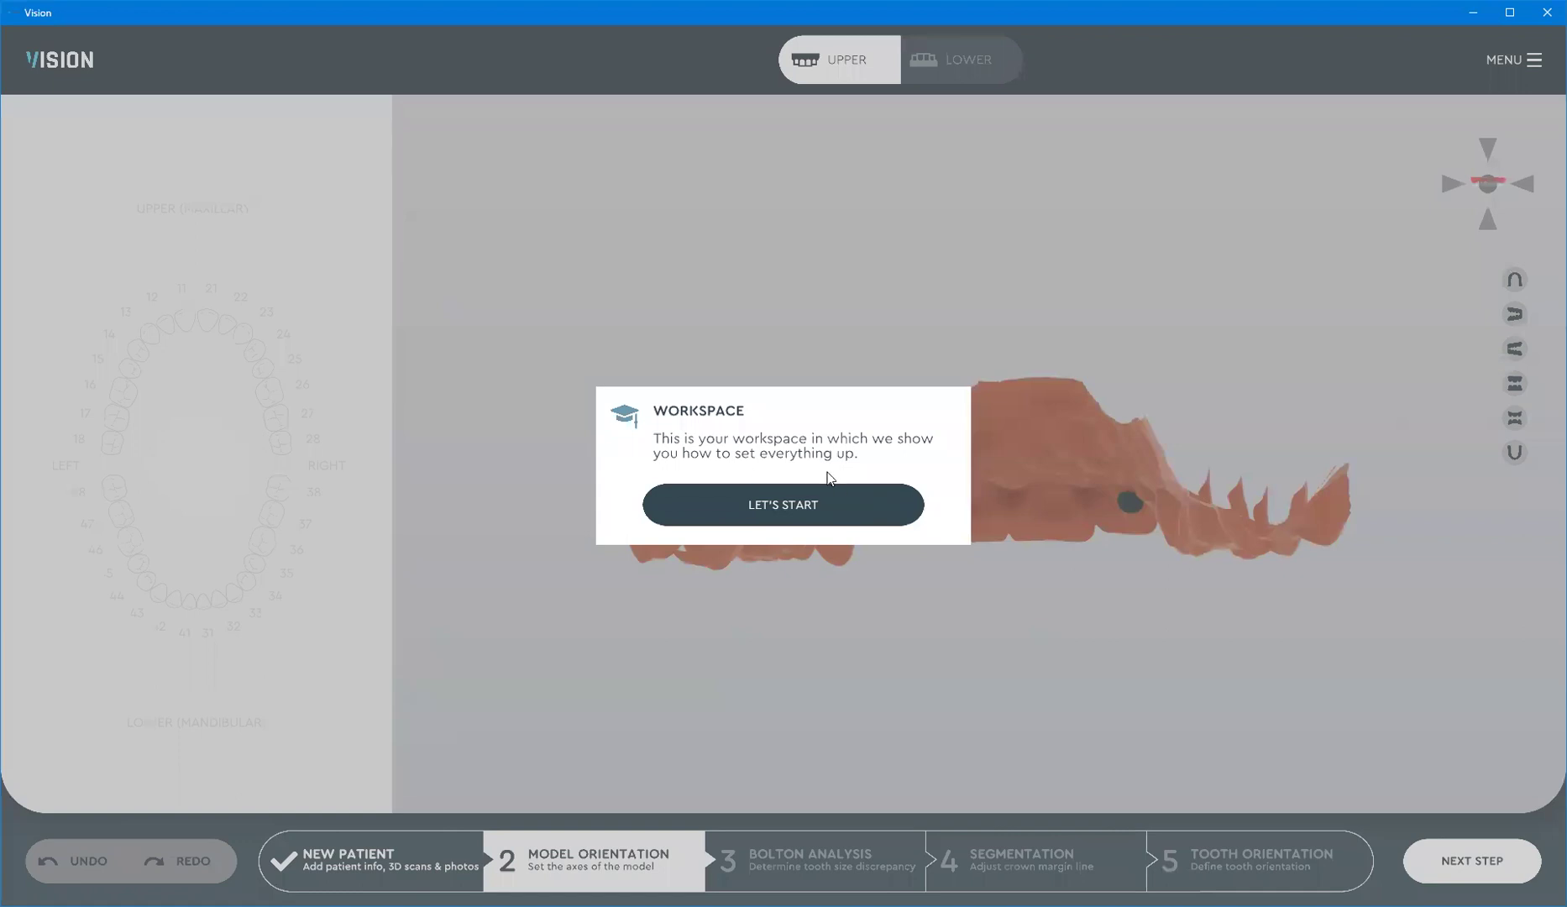
# Place orientation landmarks on the left molar, the front incisors and the right molar
pyautogui.click(740, 508)
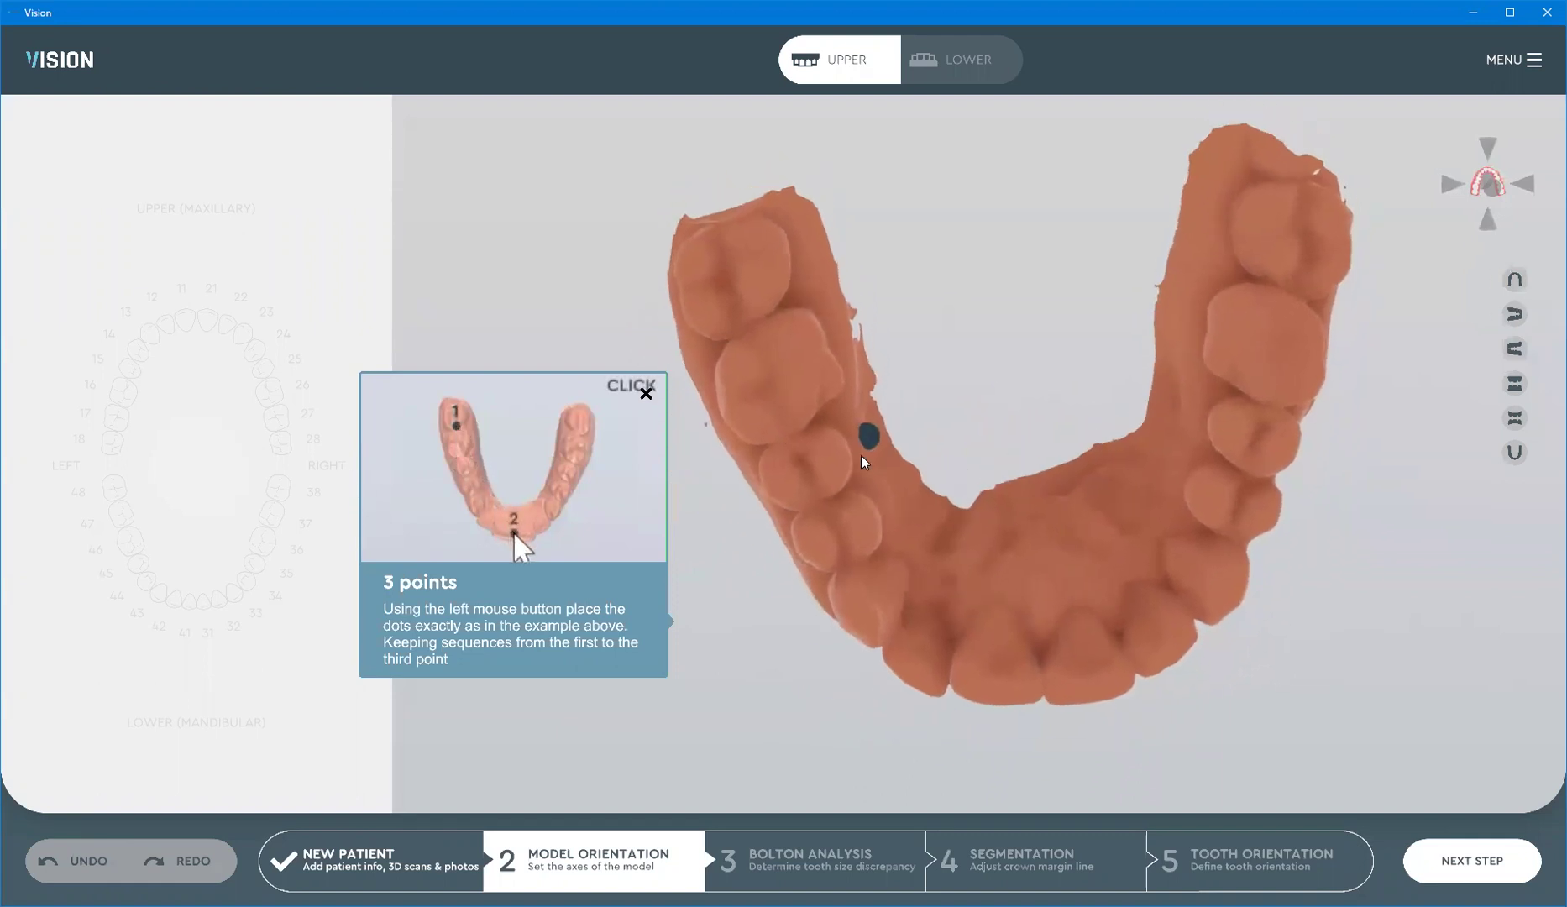
pyautogui.click(773, 257)
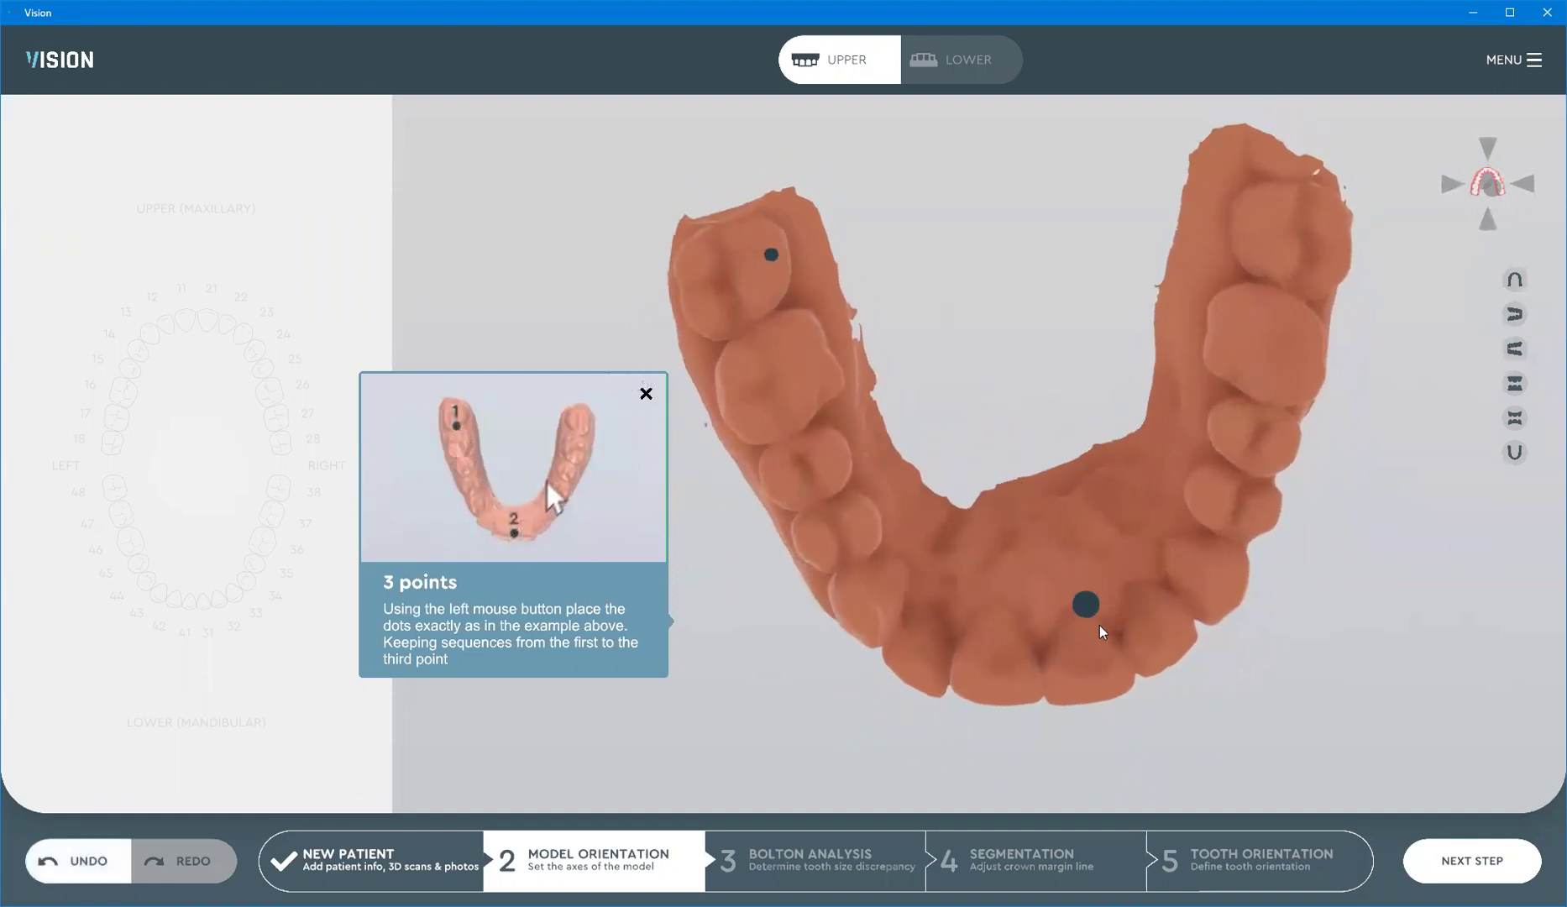
pyautogui.click(1057, 700)
pyautogui.click(1272, 216)
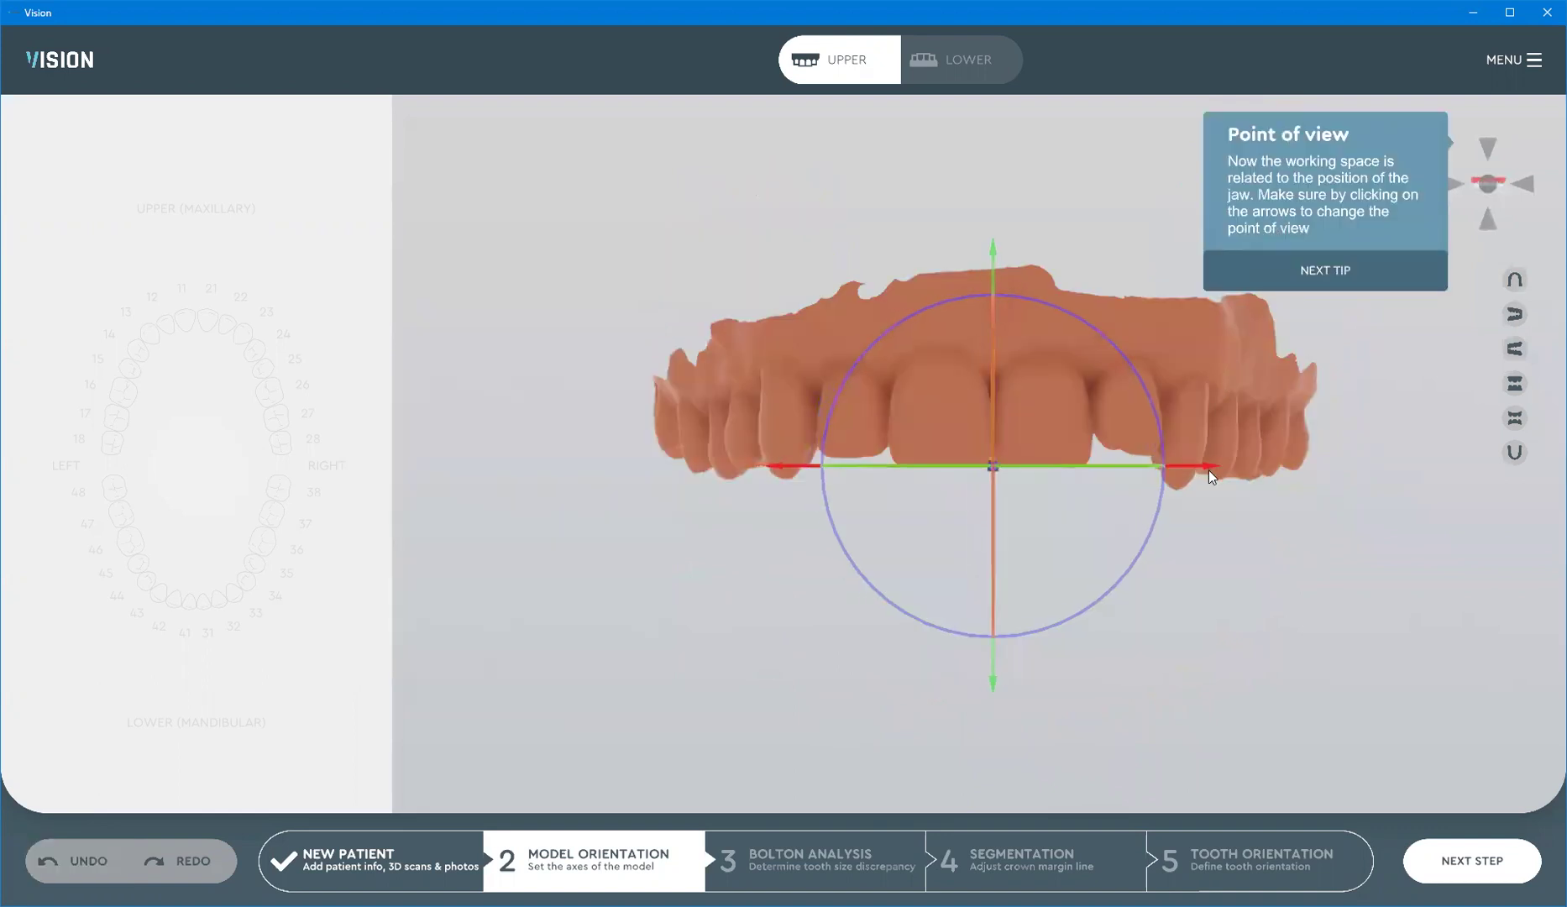
# Dismiss the orientation tips and orbit the jaw model to check its orientation
pyautogui.click(1317, 272)
pyautogui.click(1324, 428)
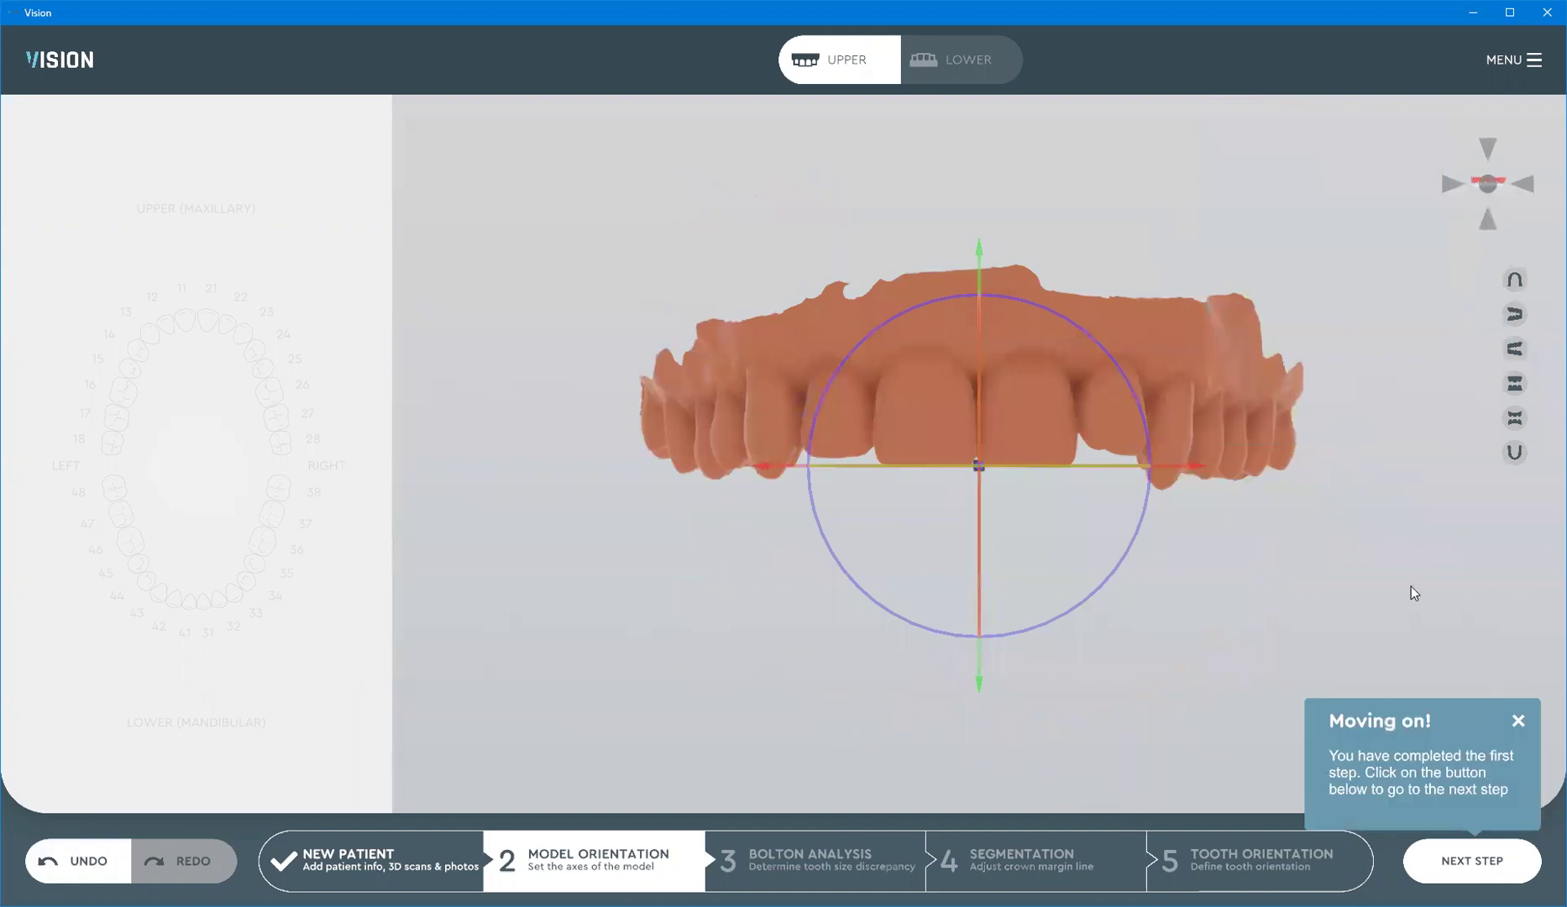
pyautogui.click(1517, 721)
pyautogui.moveTo(764, 572); pyautogui.dragTo(1247, 388)
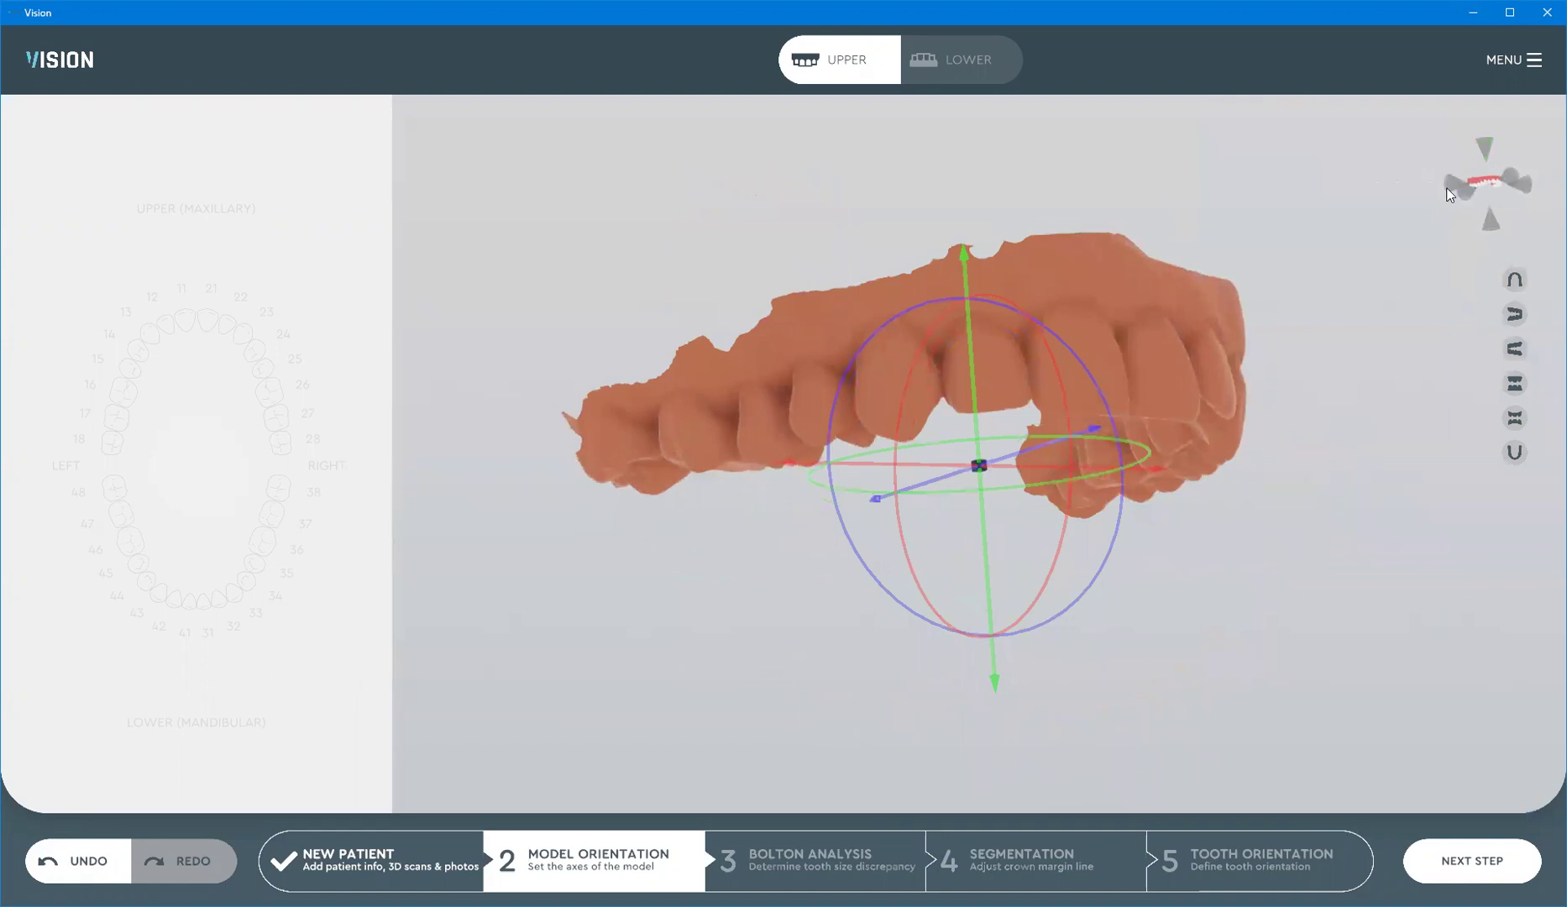
pyautogui.moveTo(1176, 329); pyautogui.dragTo(1413, 238)
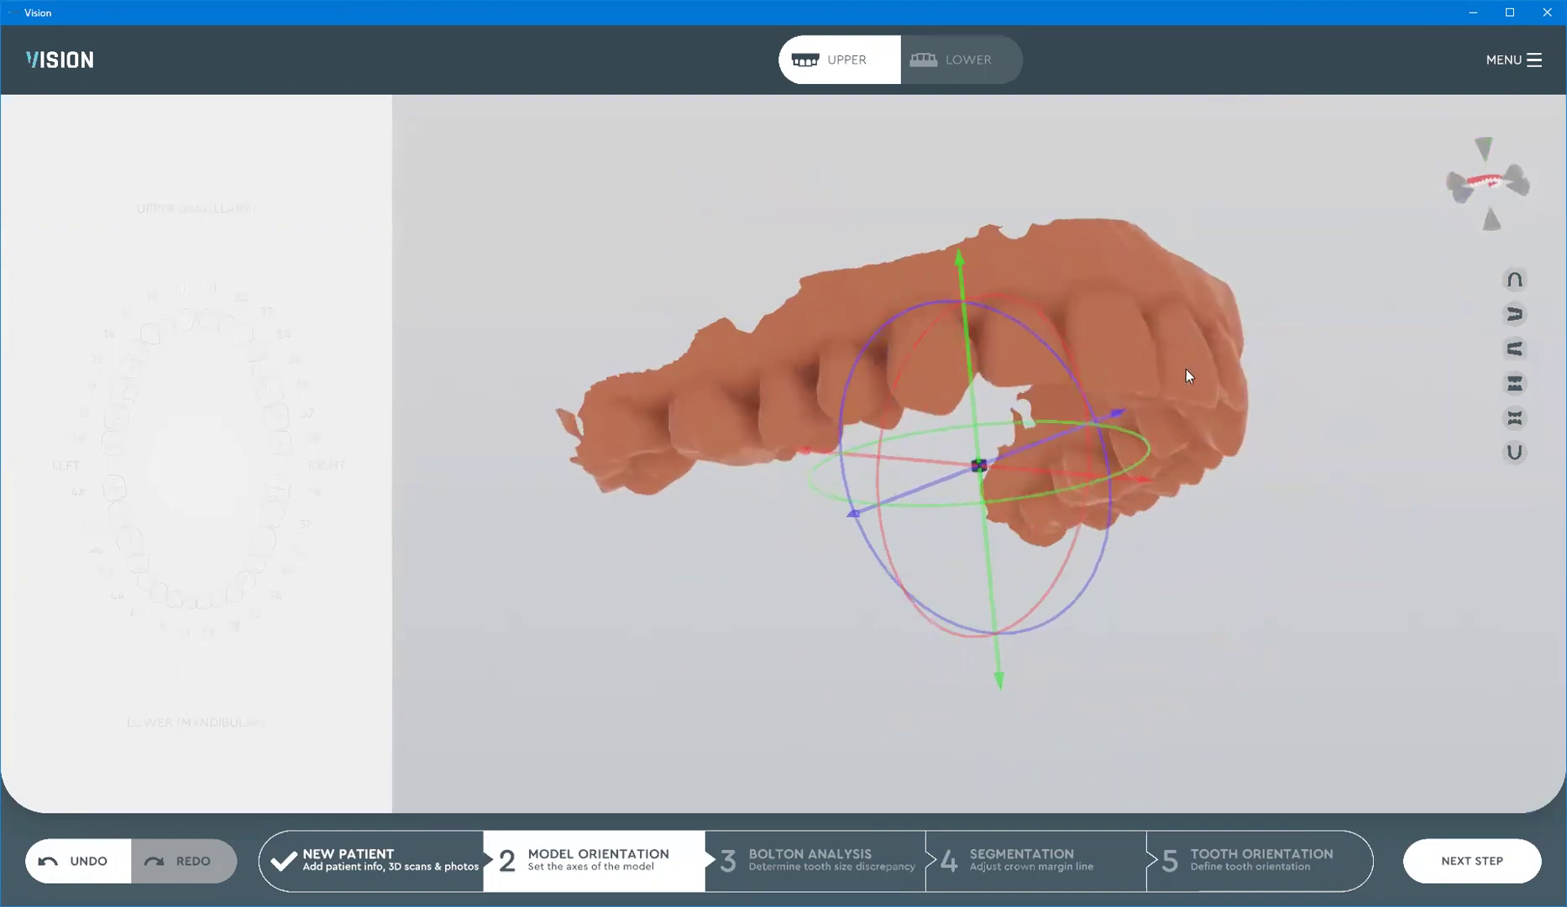
pyautogui.moveTo(991, 279); pyautogui.dragTo(1115, 444)
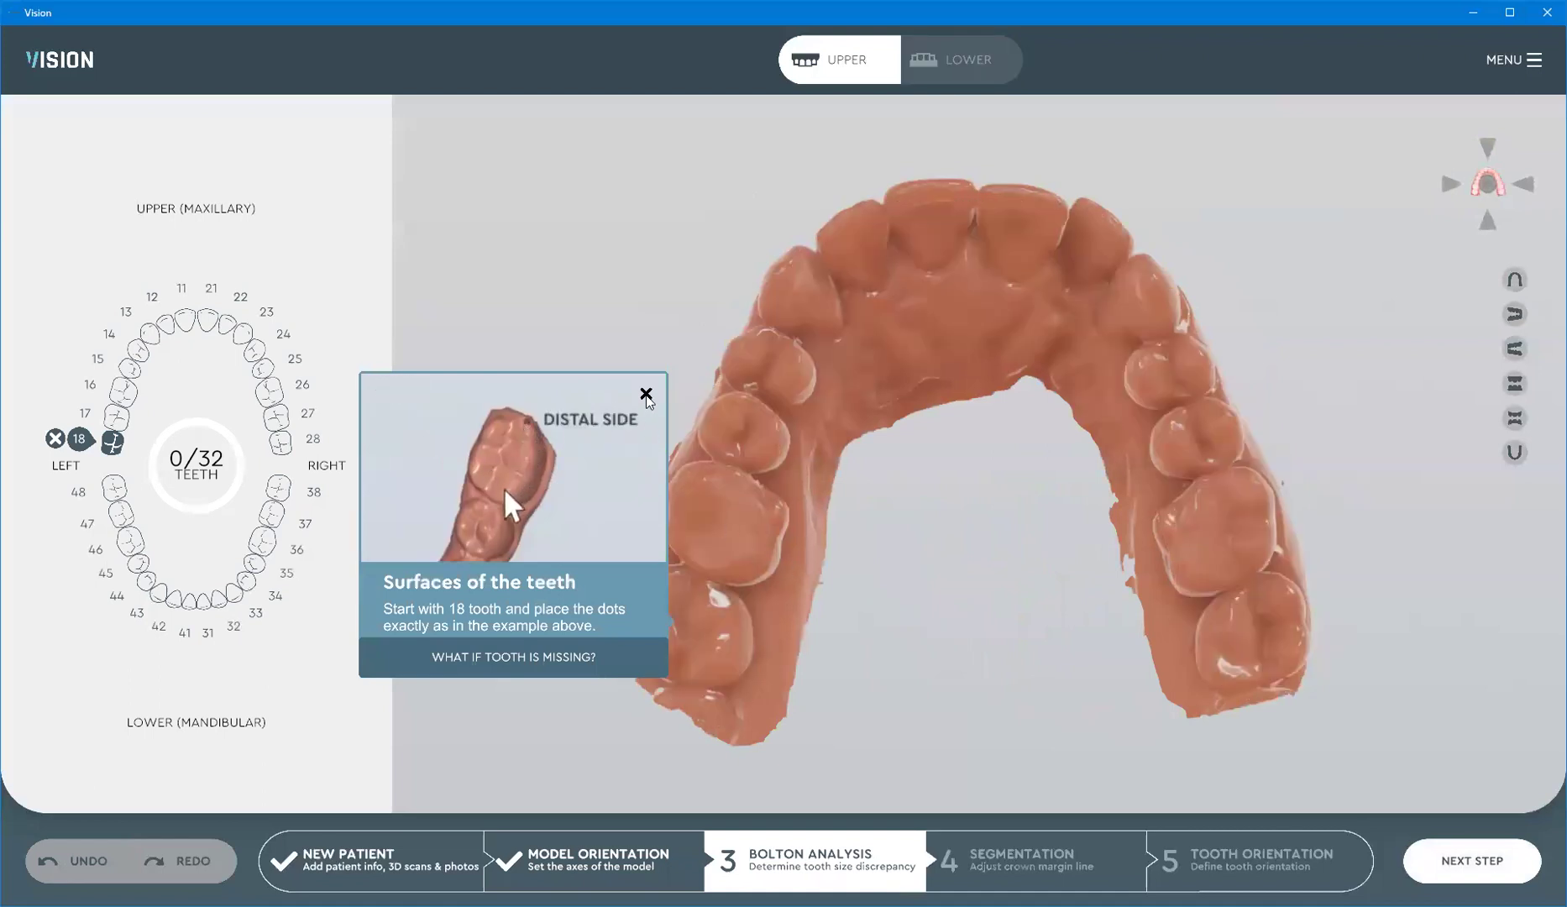
# Mark upper tooth 18 missing and measure the widths of teeth 17 through 12
pyautogui.click(646, 394)
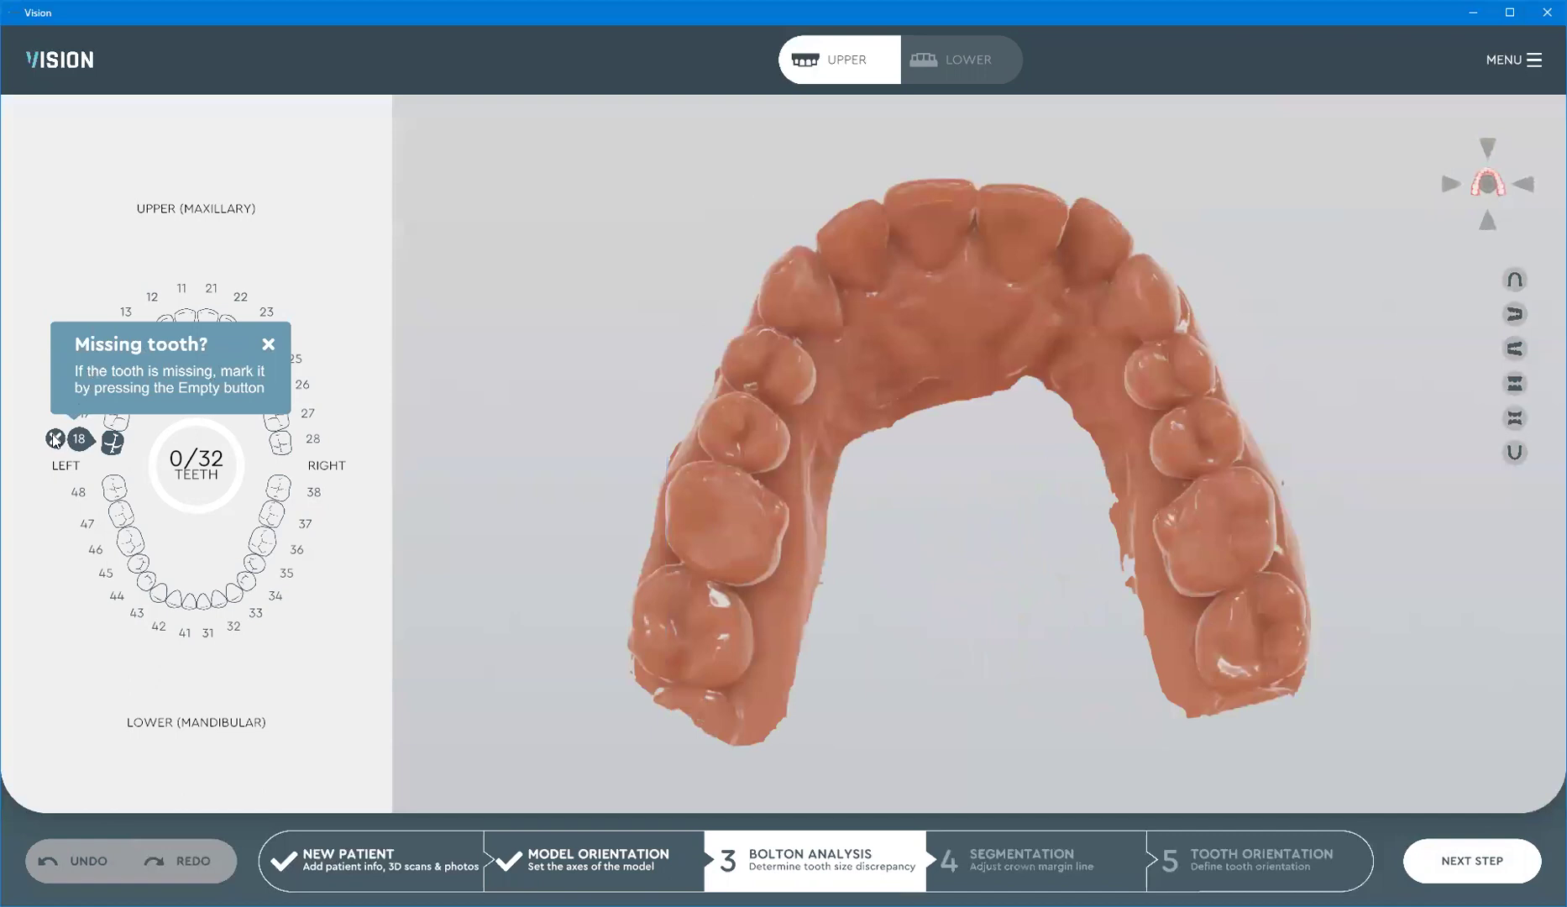
pyautogui.click(54, 439)
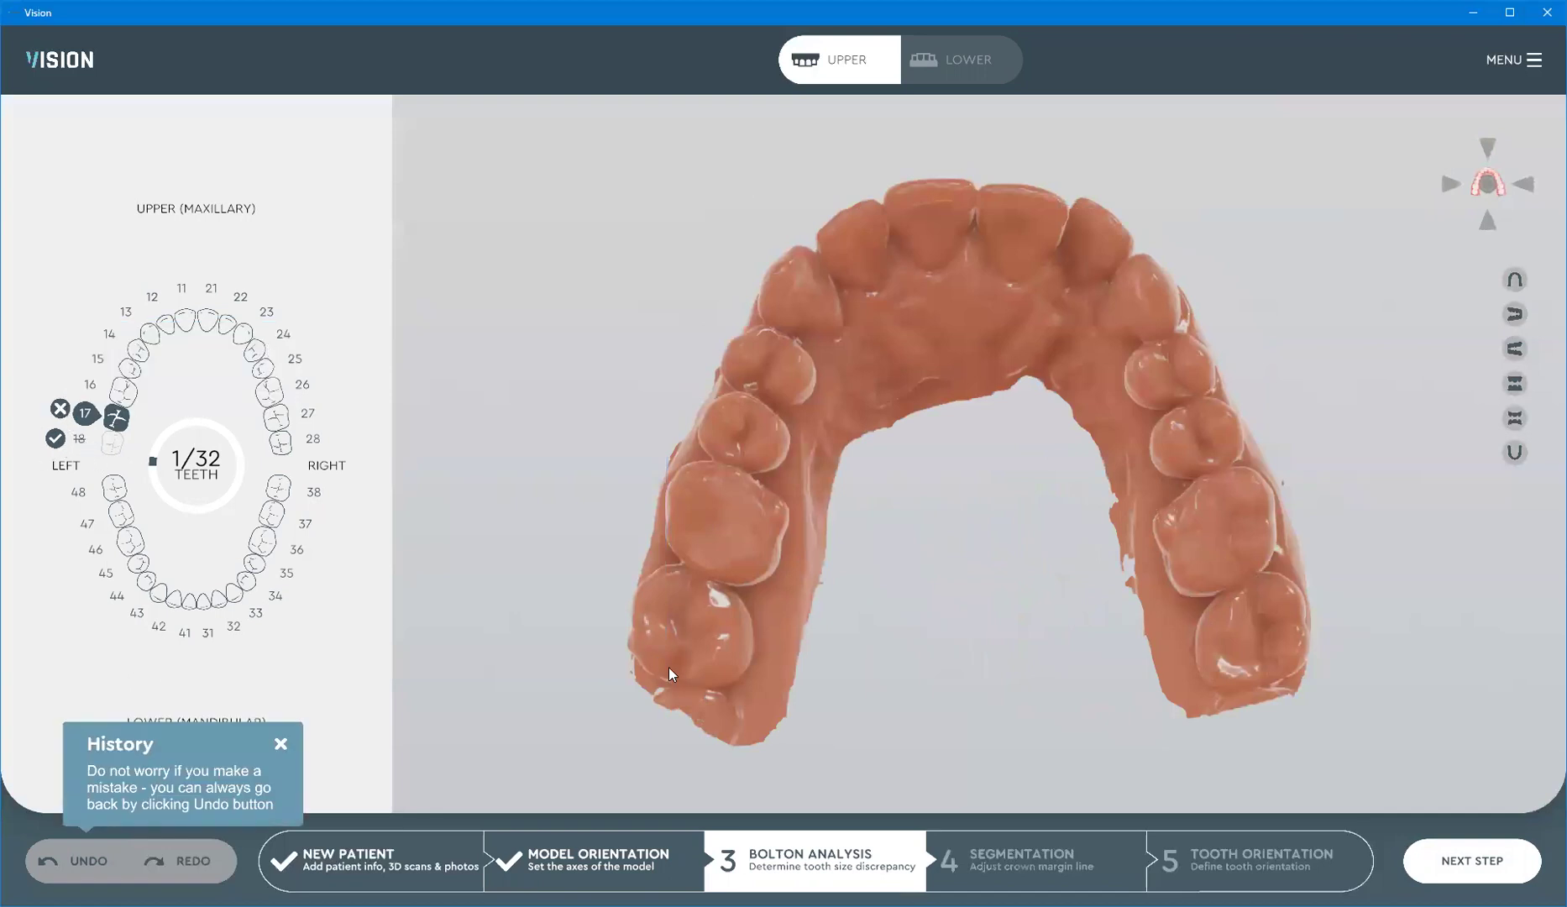
pyautogui.moveTo(674, 676); pyautogui.dragTo(728, 475)
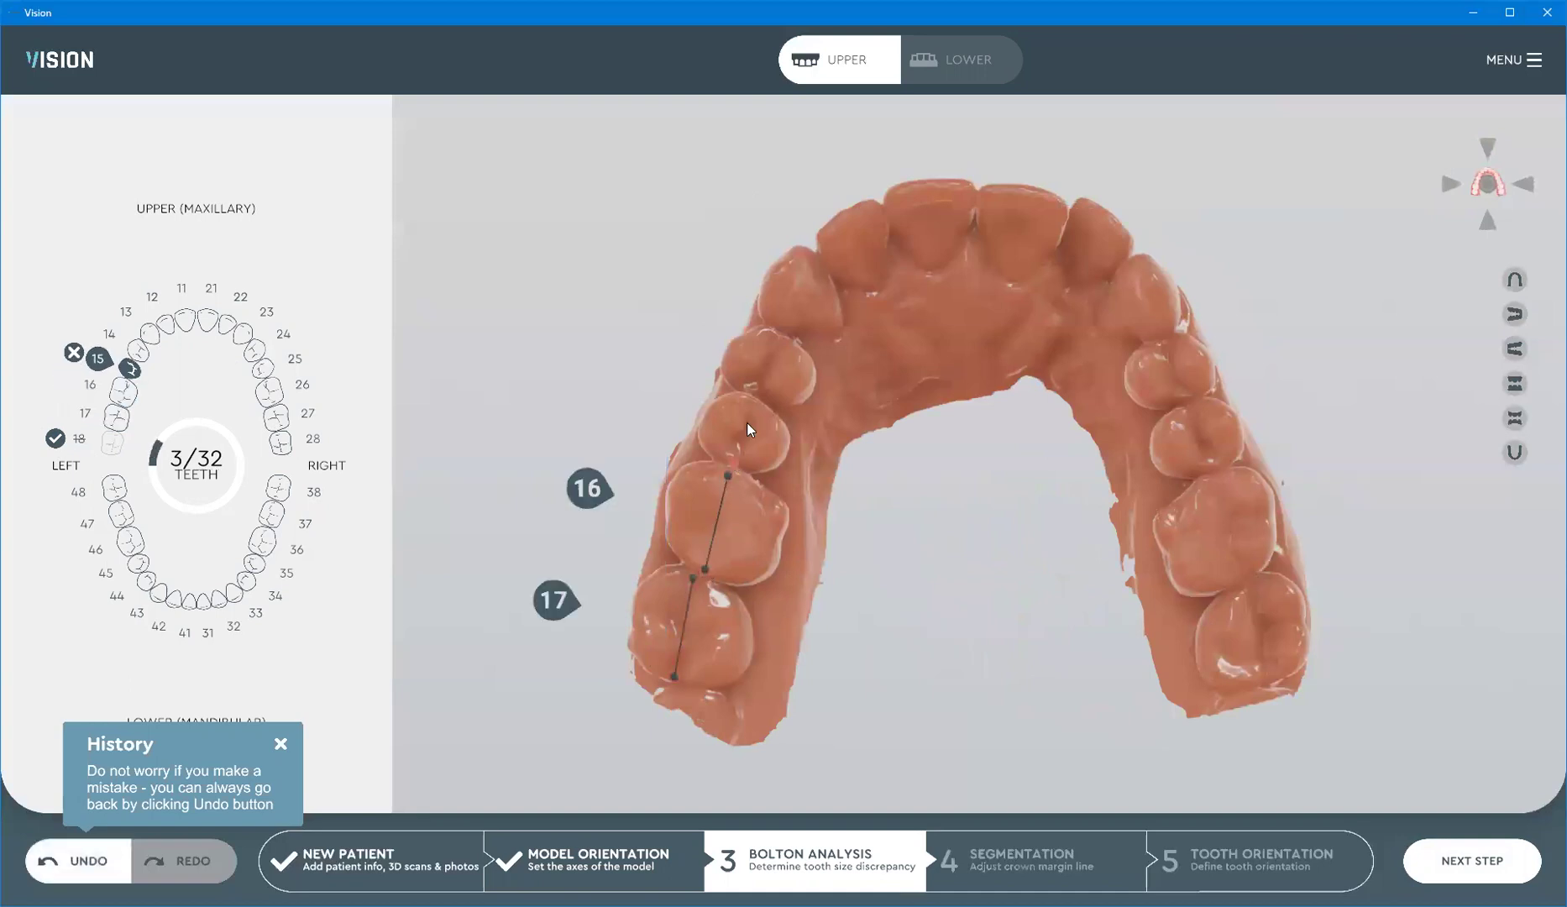
pyautogui.click(754, 402)
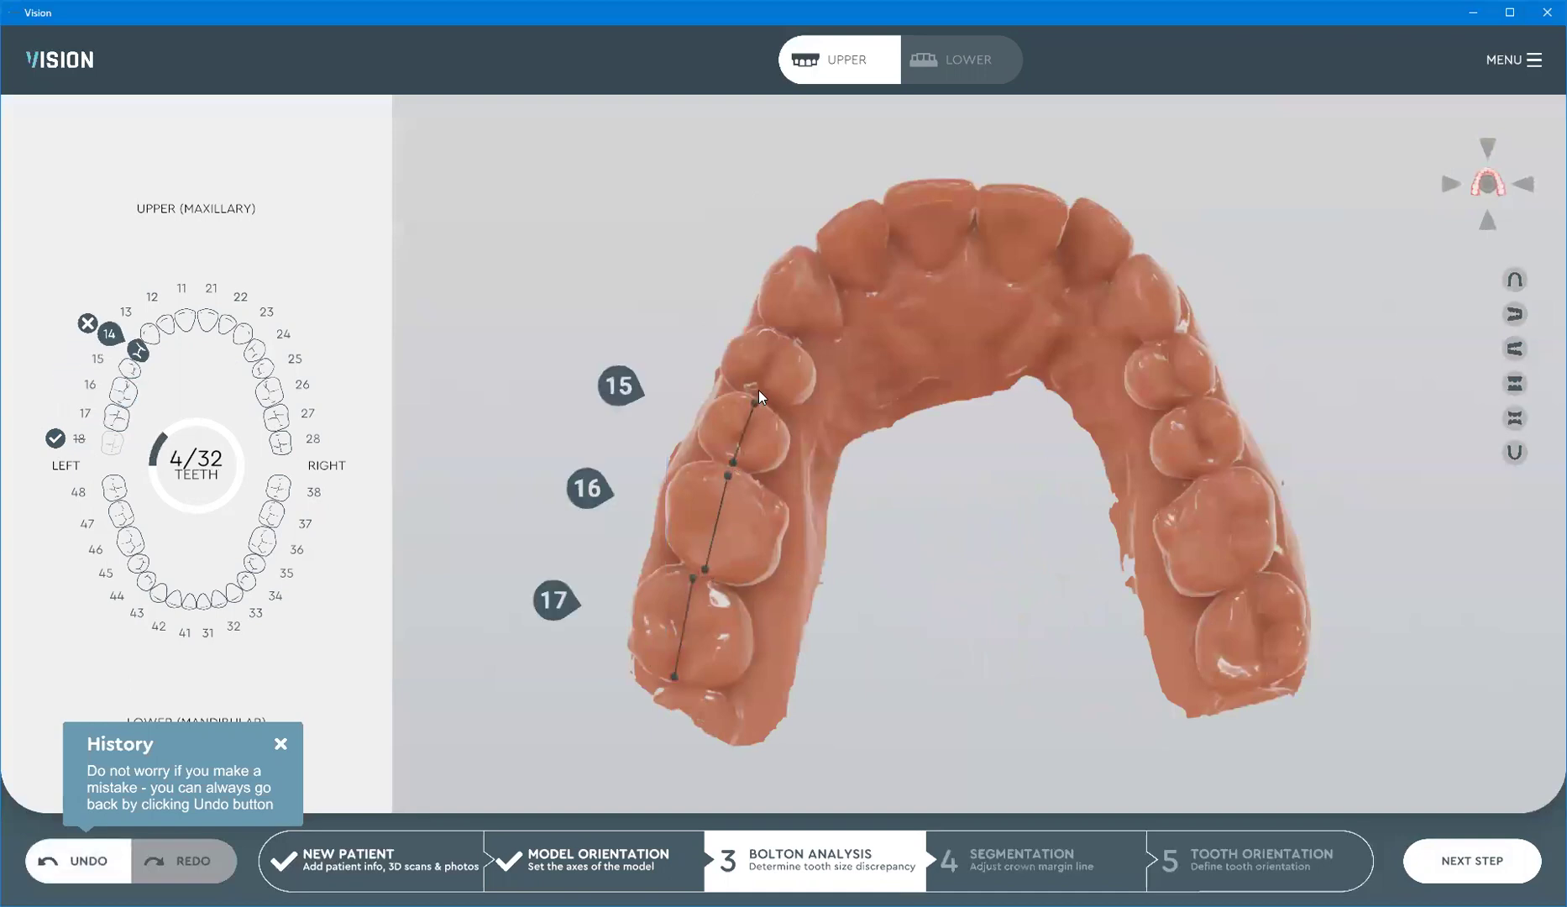
pyautogui.click(777, 338)
pyautogui.click(802, 249)
pyautogui.moveTo(816, 238); pyautogui.dragTo(876, 203)
# Measure the widths of teeth 11 and 21 through 27, and mark tooth 28 missing
pyautogui.click(968, 190)
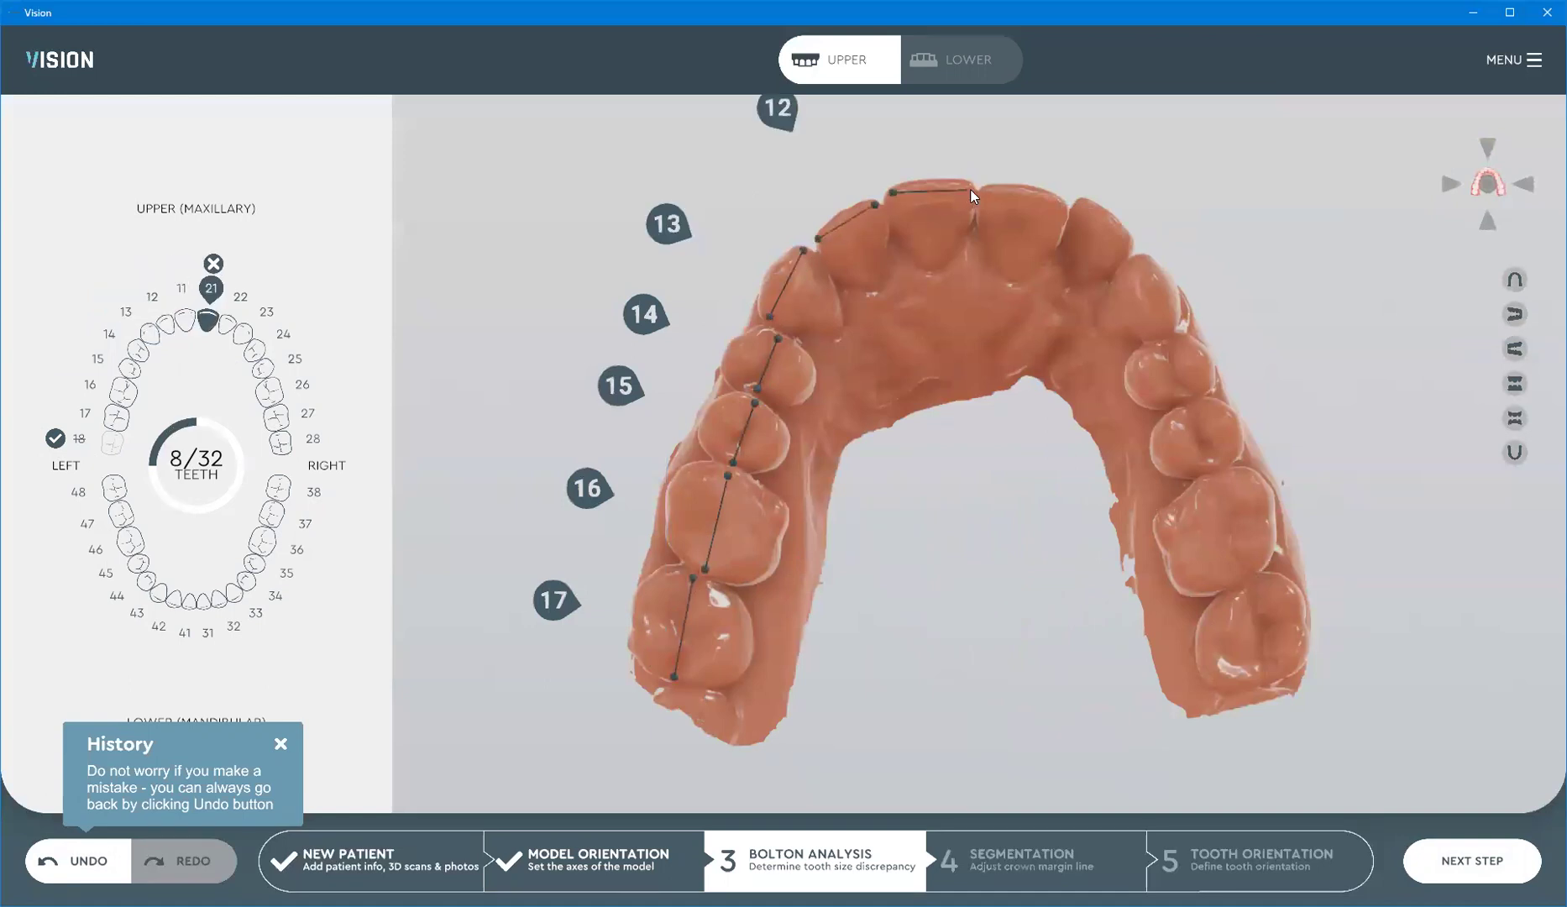
pyautogui.click(1065, 207)
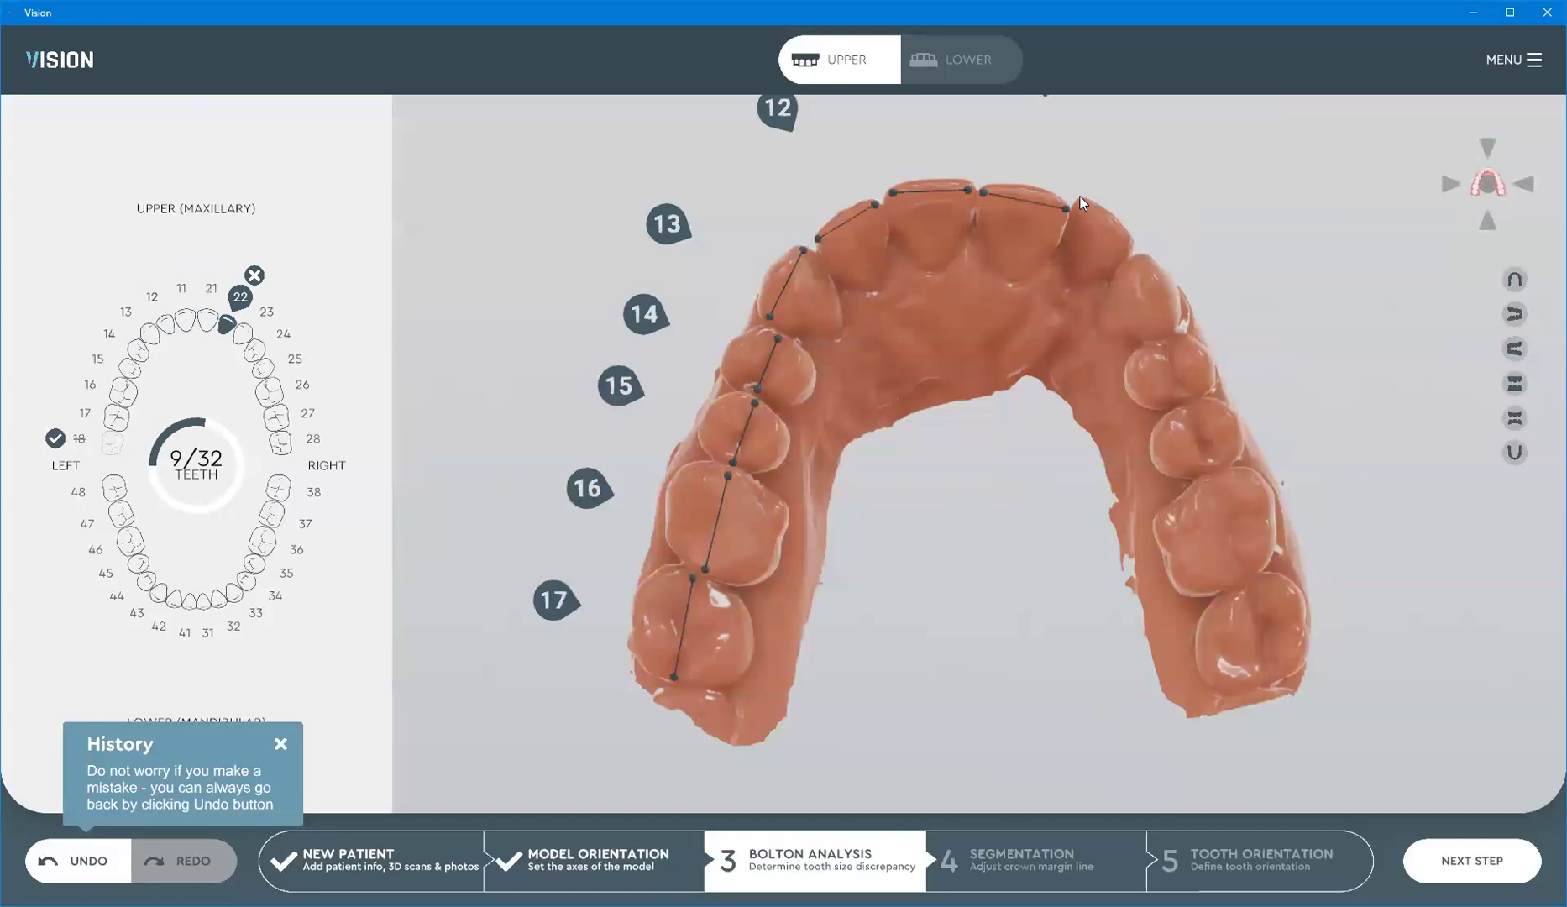
pyautogui.click(1126, 241)
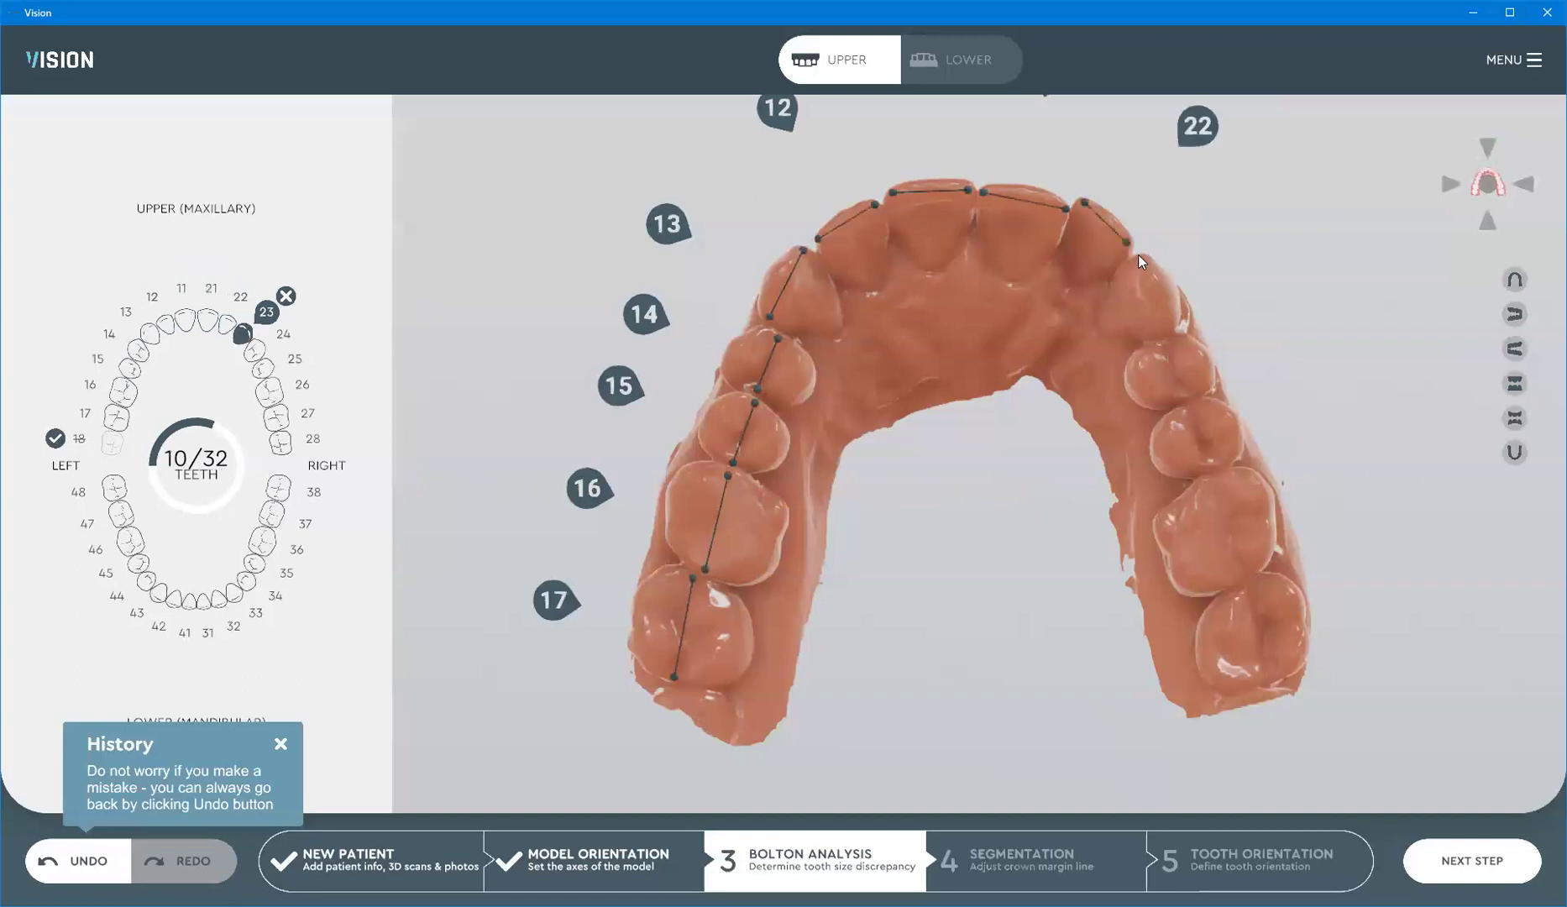
pyautogui.click(1167, 324)
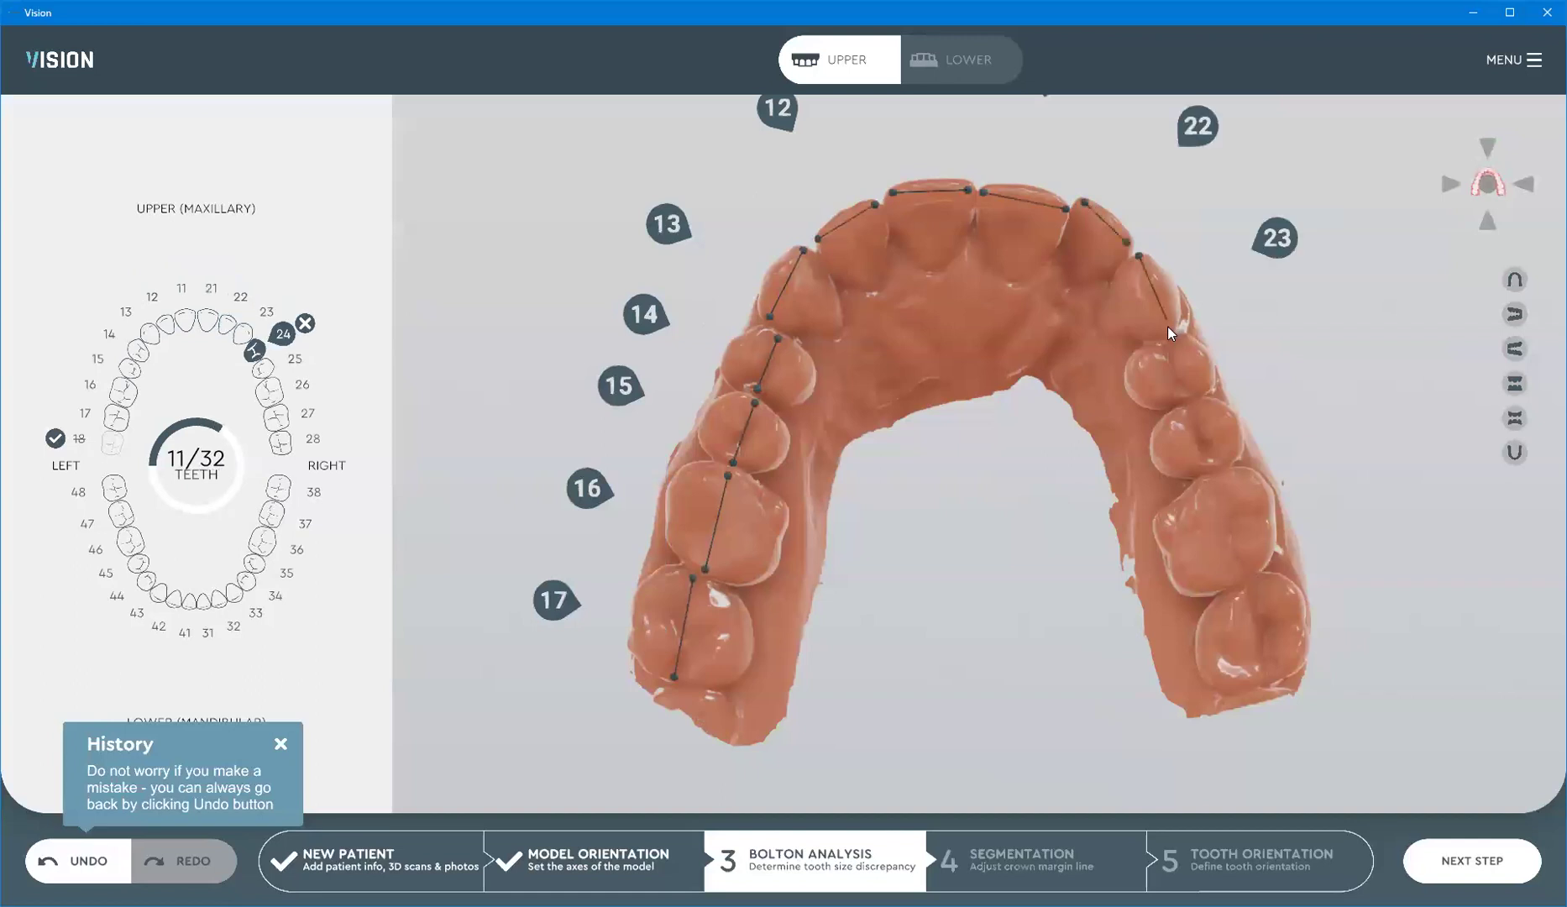
pyautogui.click(1180, 397)
pyautogui.click(1212, 461)
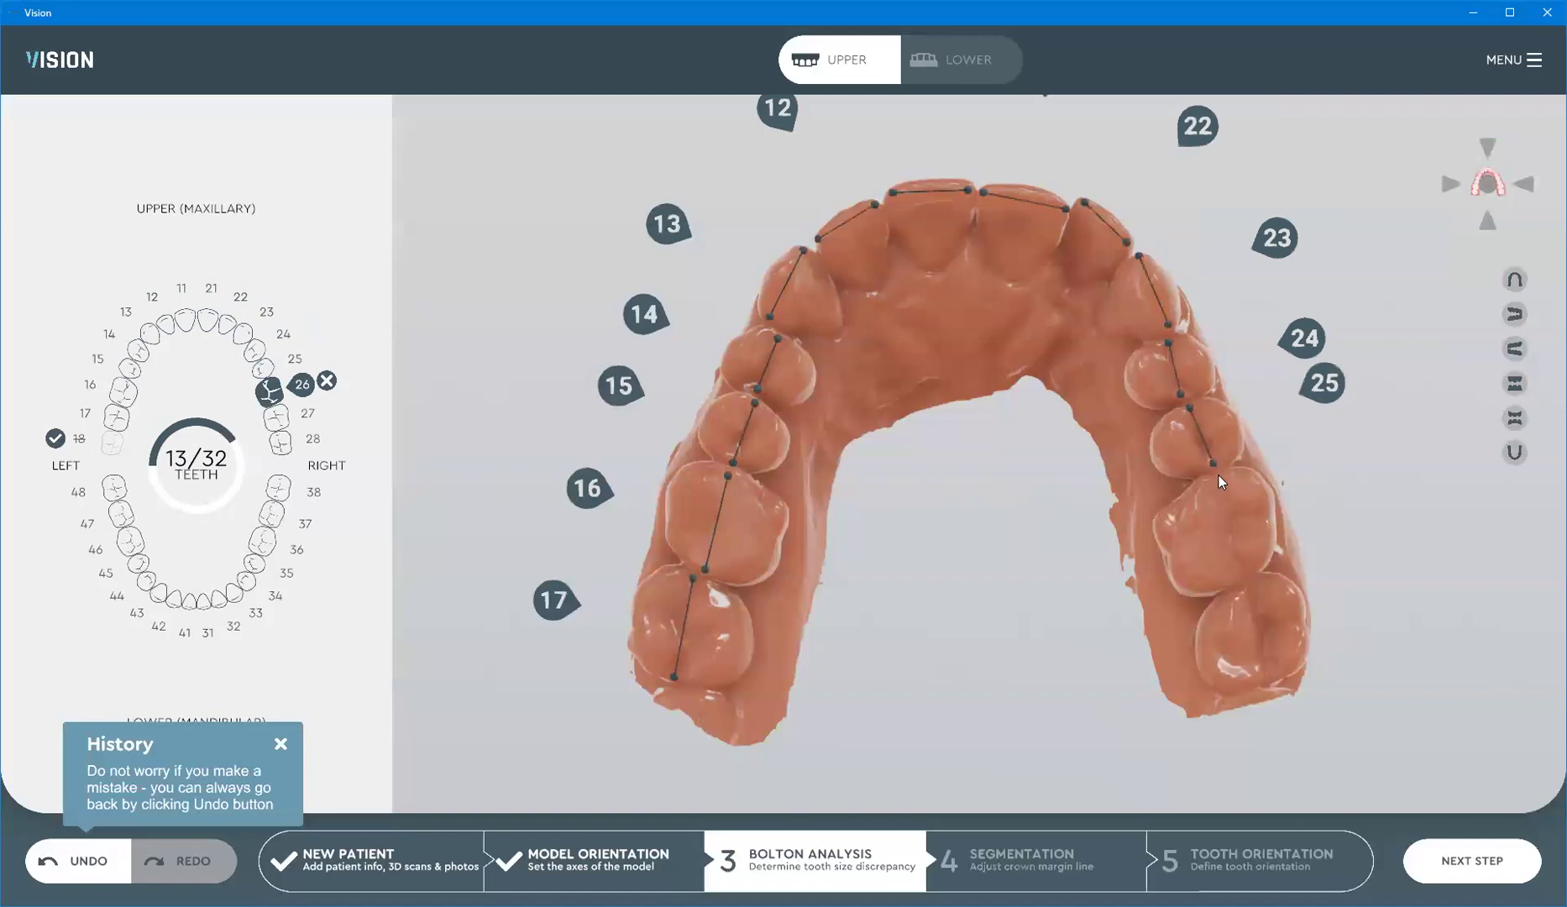
pyautogui.click(1246, 572)
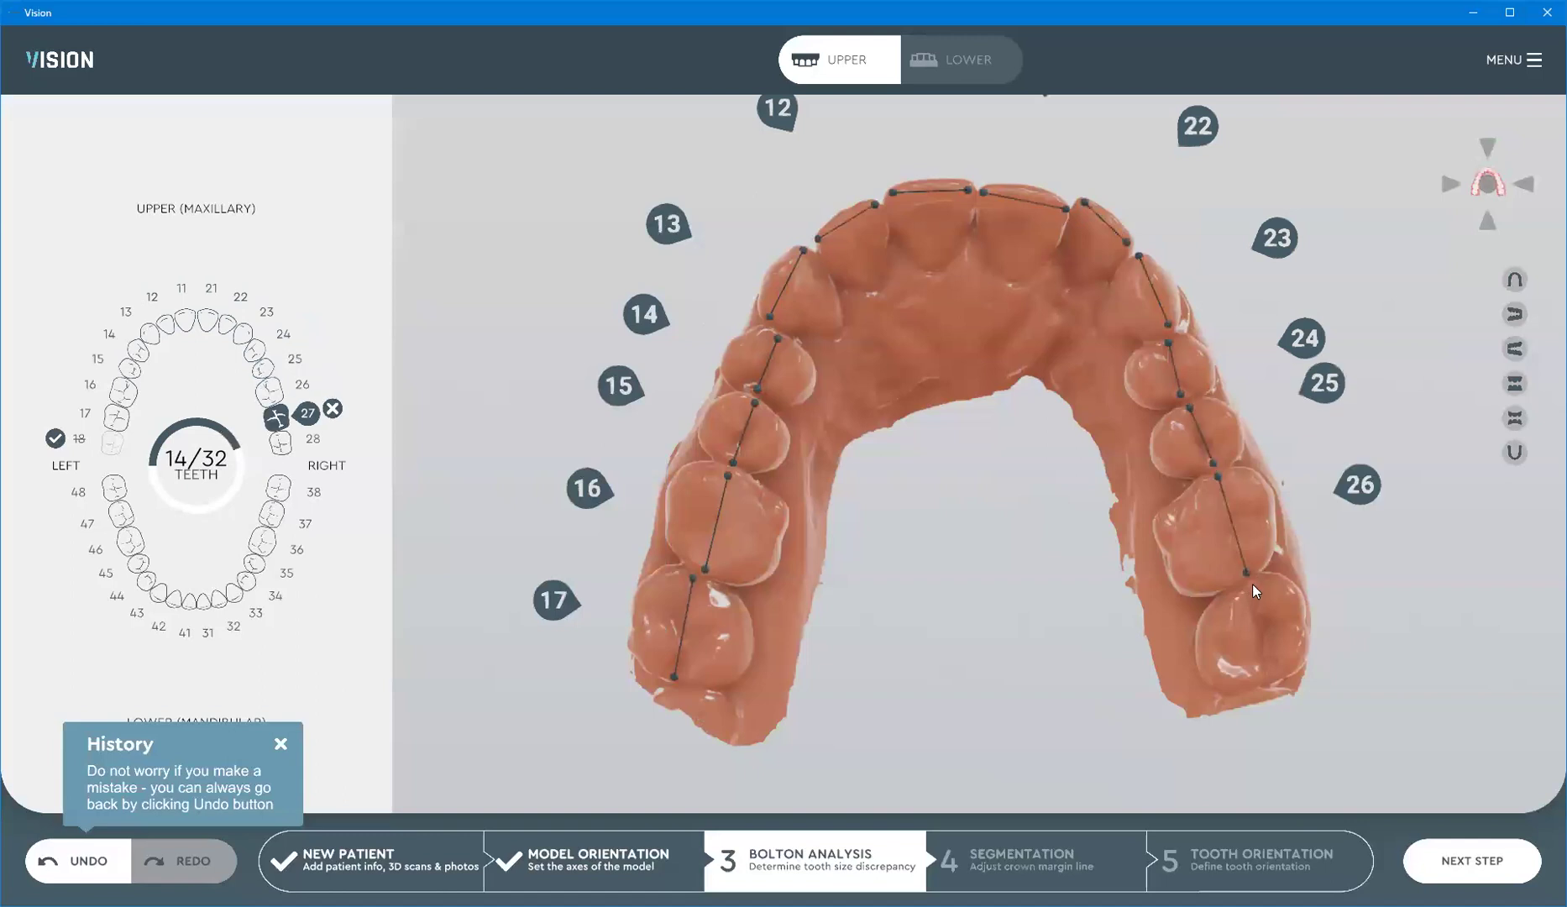
pyautogui.click(1276, 667)
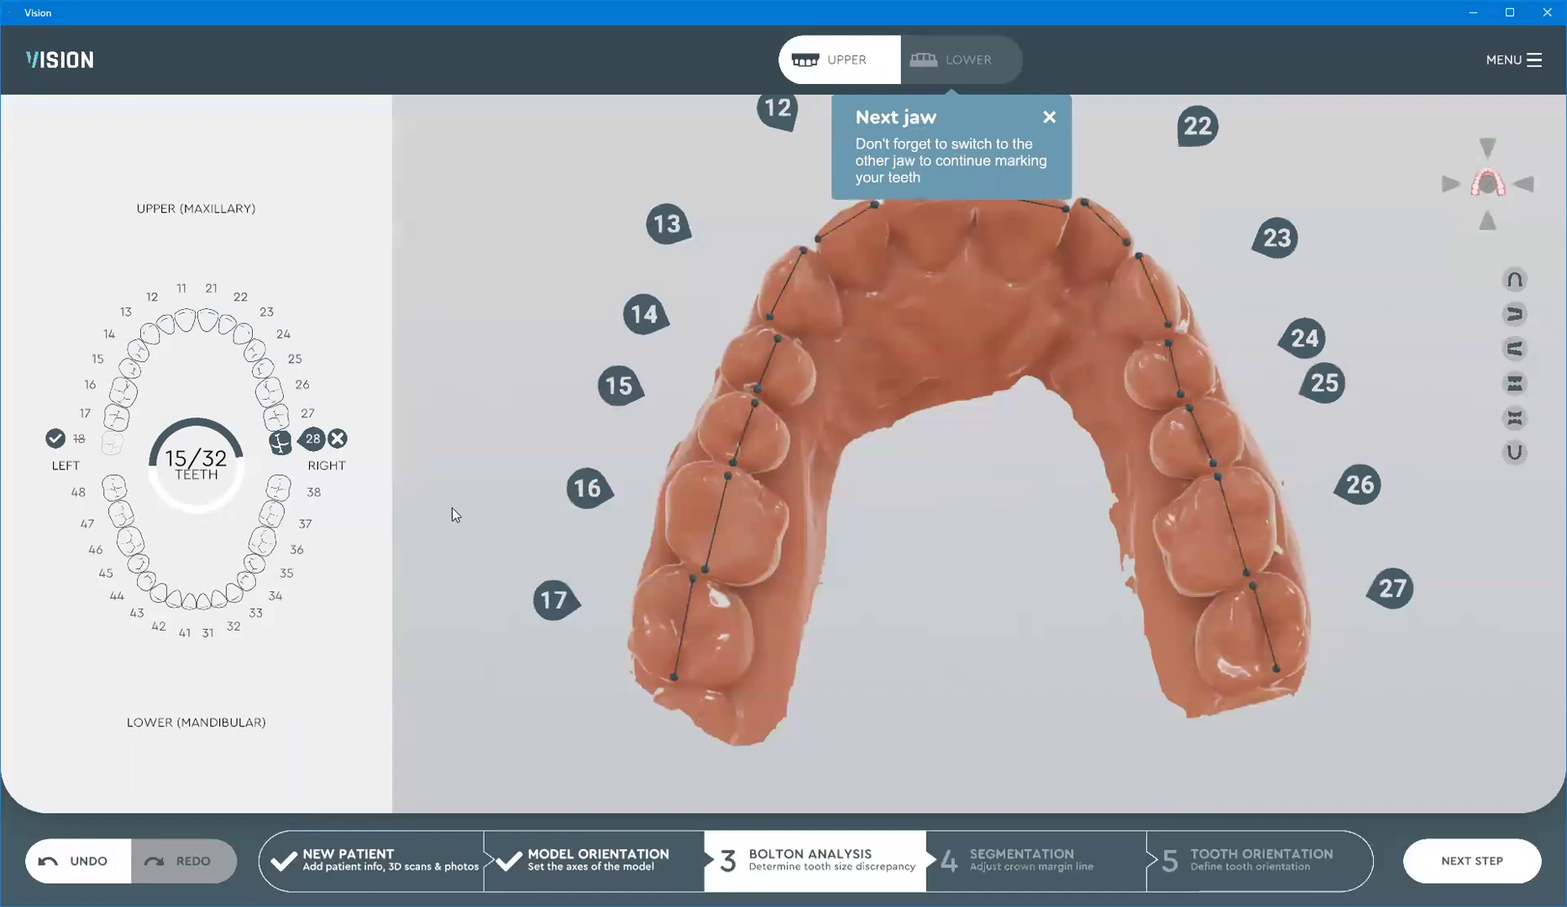
pyautogui.click(337, 439)
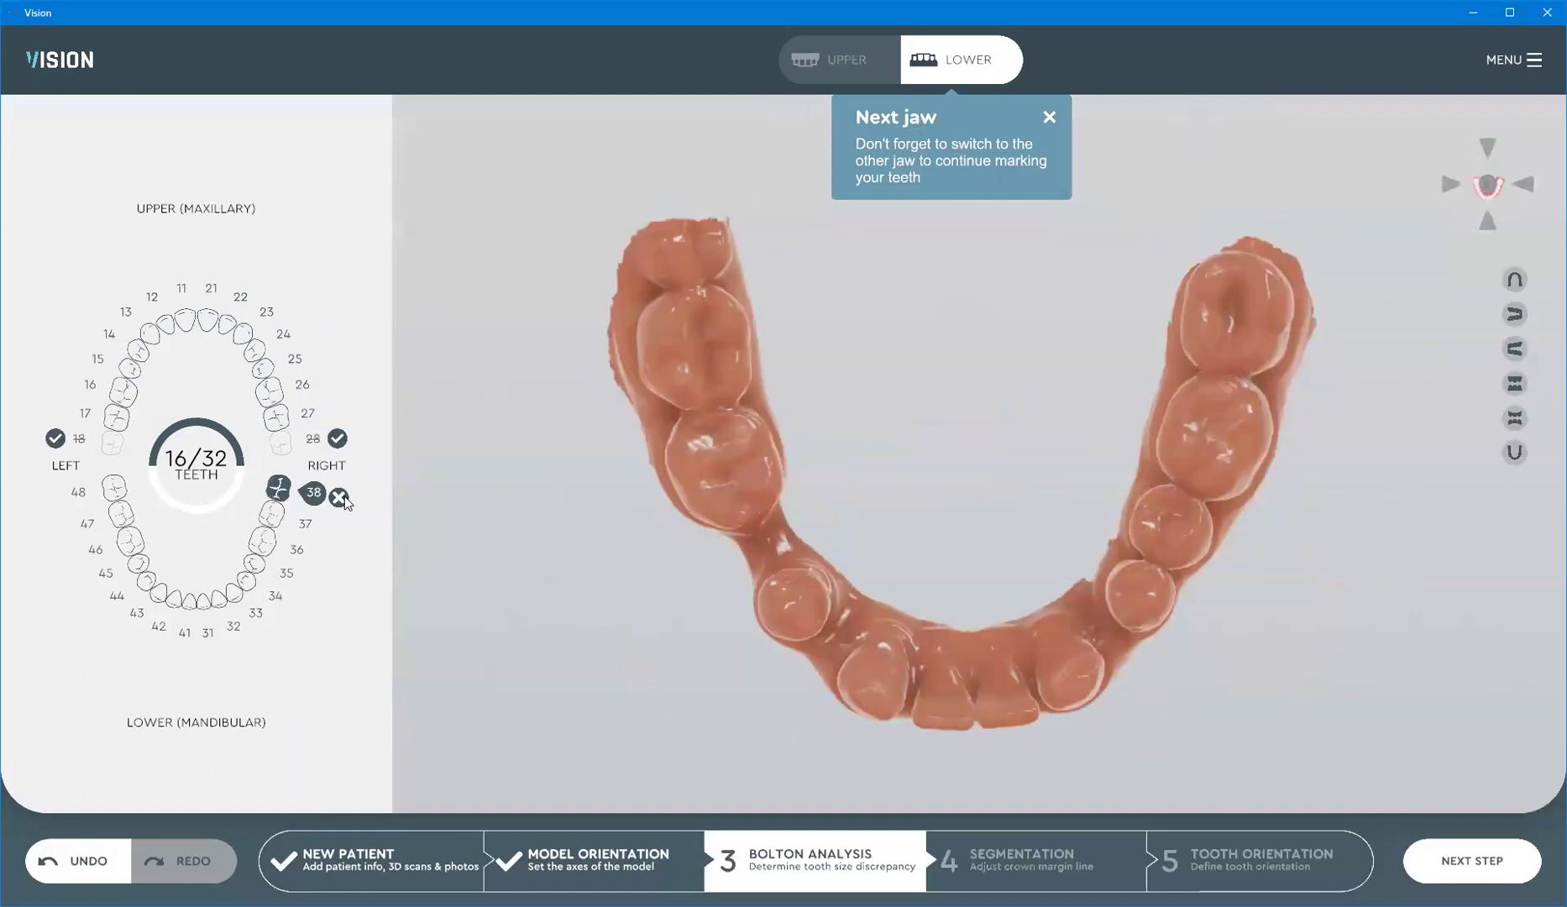
# Mark lower teeth 38 and 33 missing and measure the widths of 37–34, 32 and 31
pyautogui.click(339, 498)
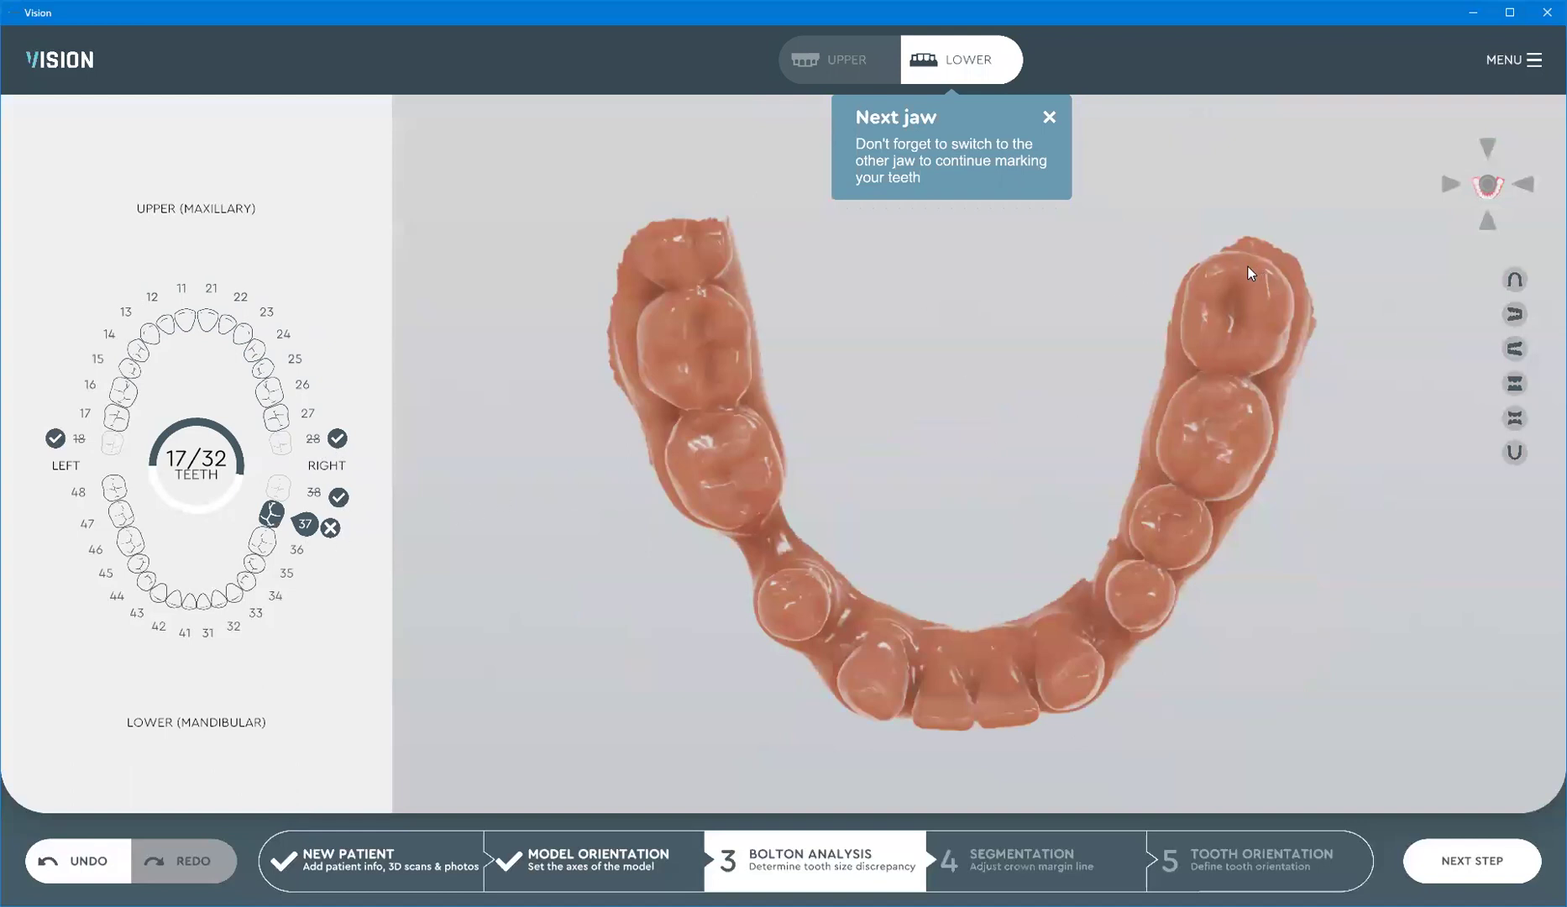
pyautogui.click(1230, 365)
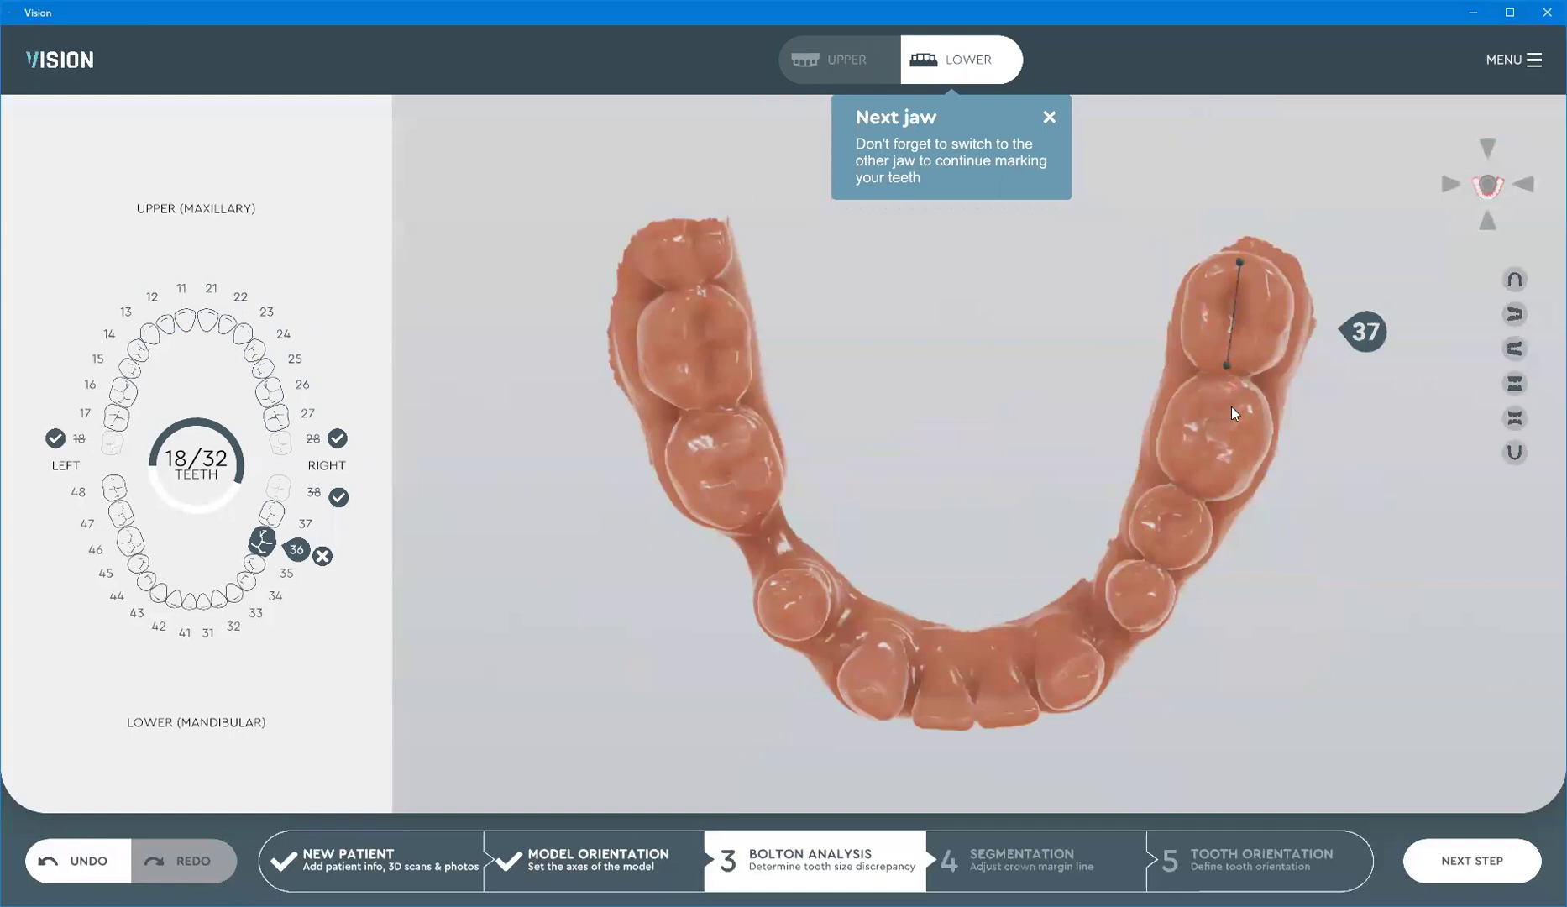
pyautogui.click(1192, 480)
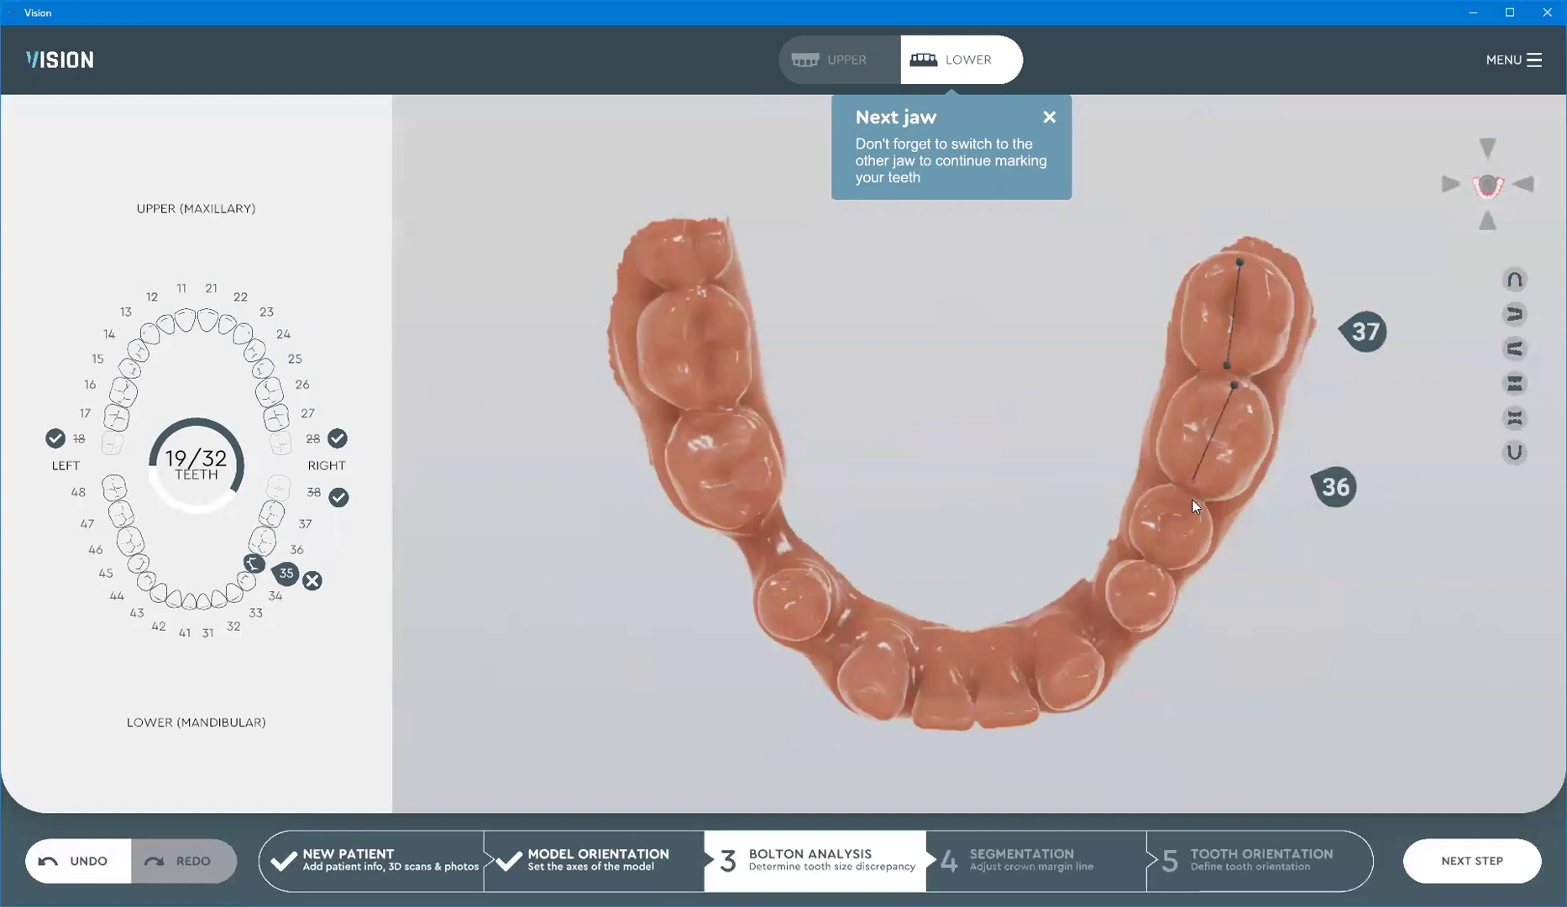
pyautogui.click(1159, 545)
pyautogui.click(1127, 622)
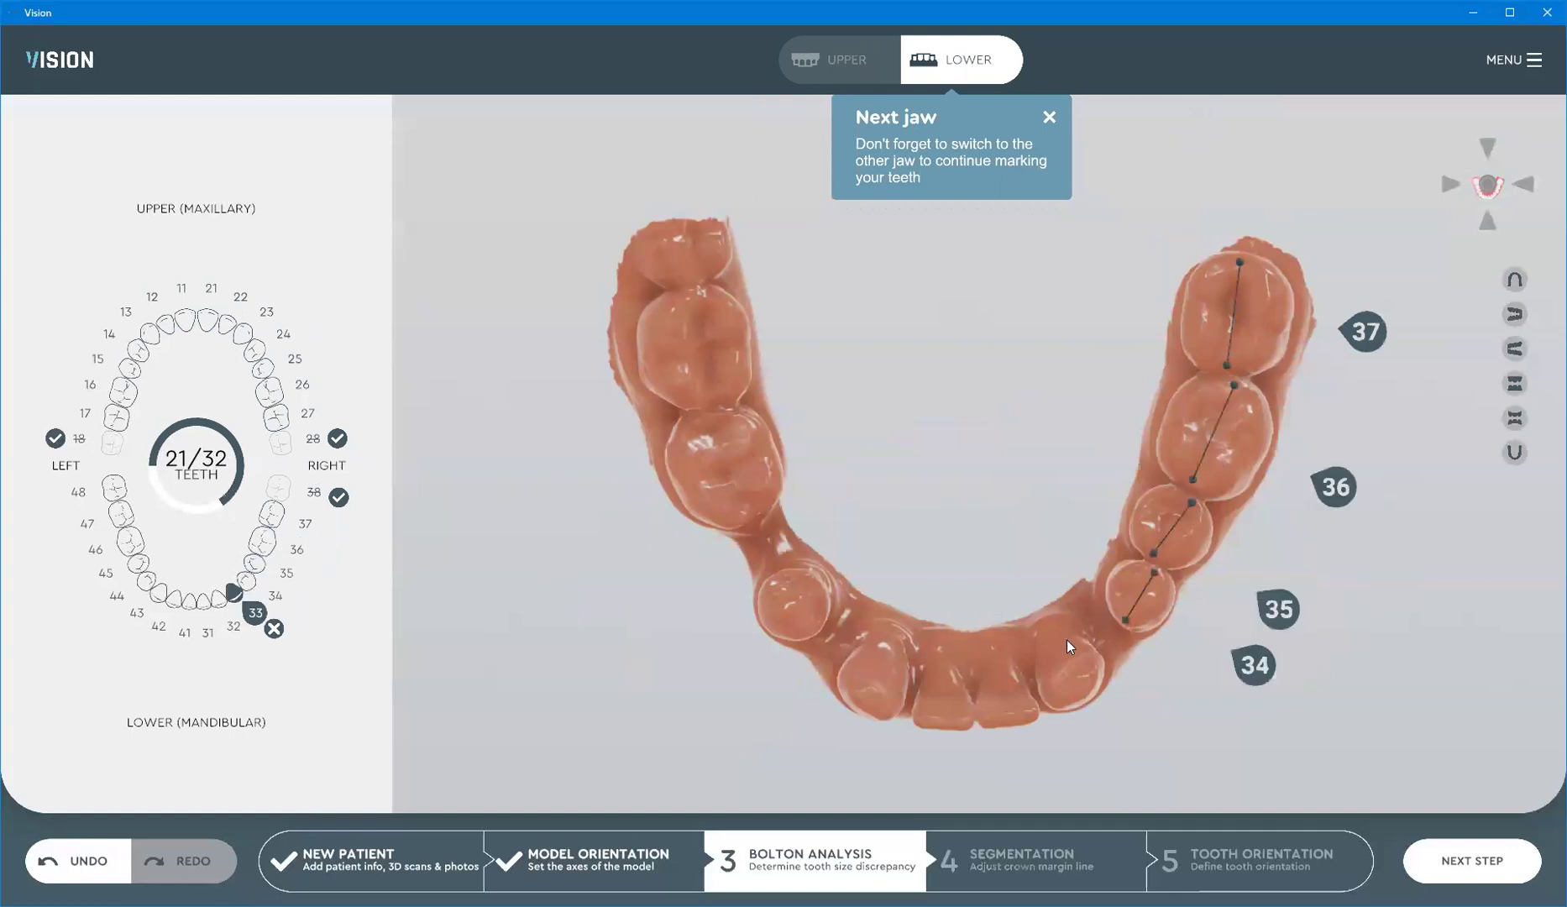
pyautogui.click(274, 628)
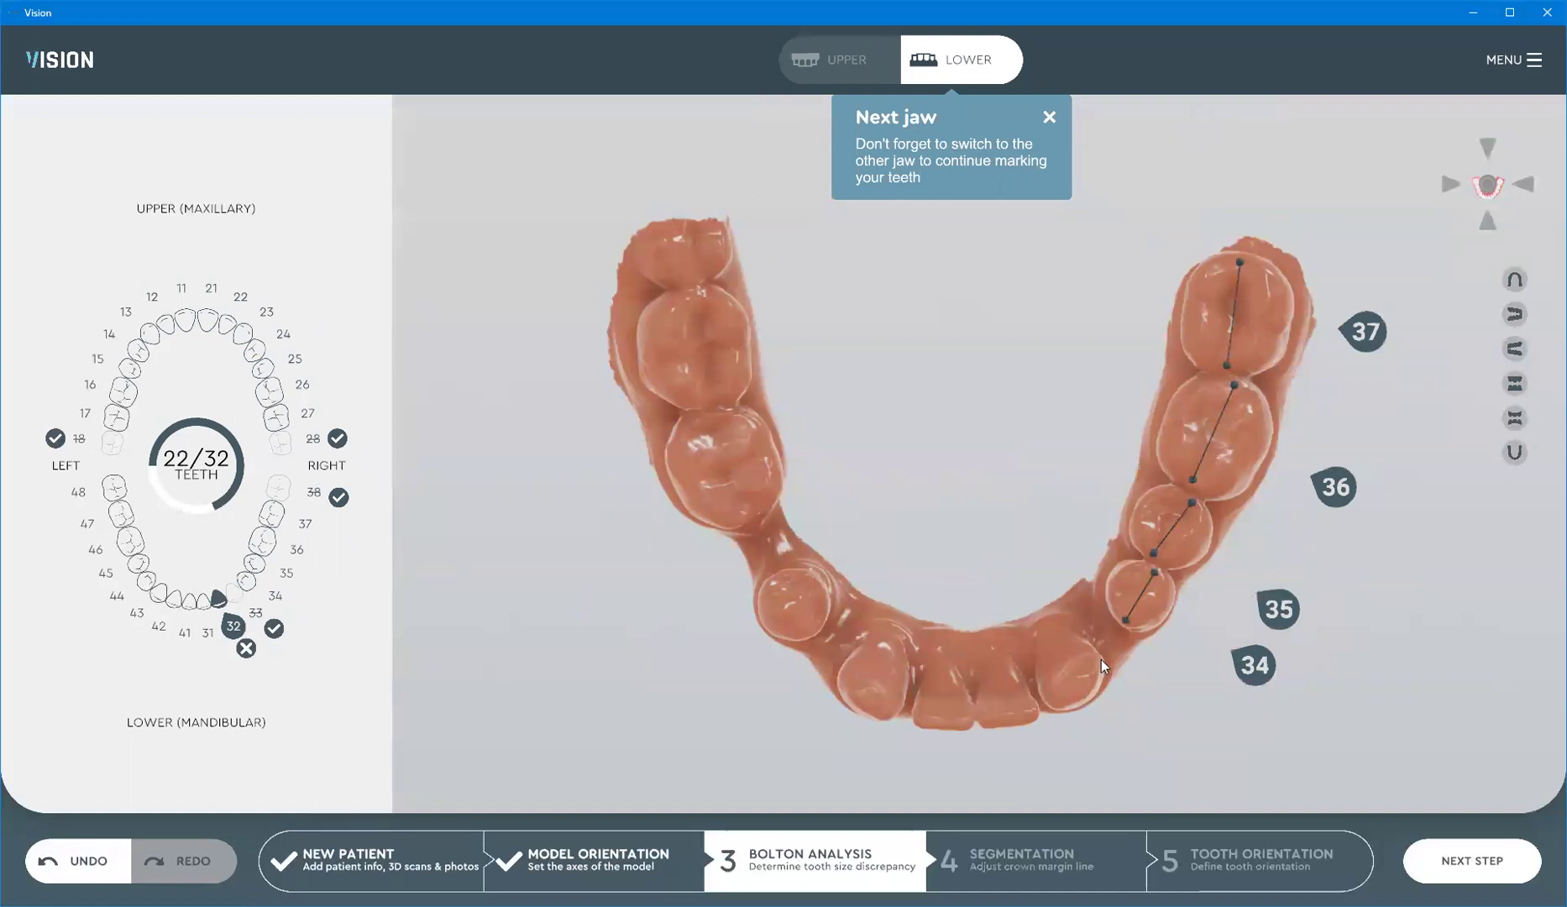
pyautogui.click(1057, 709)
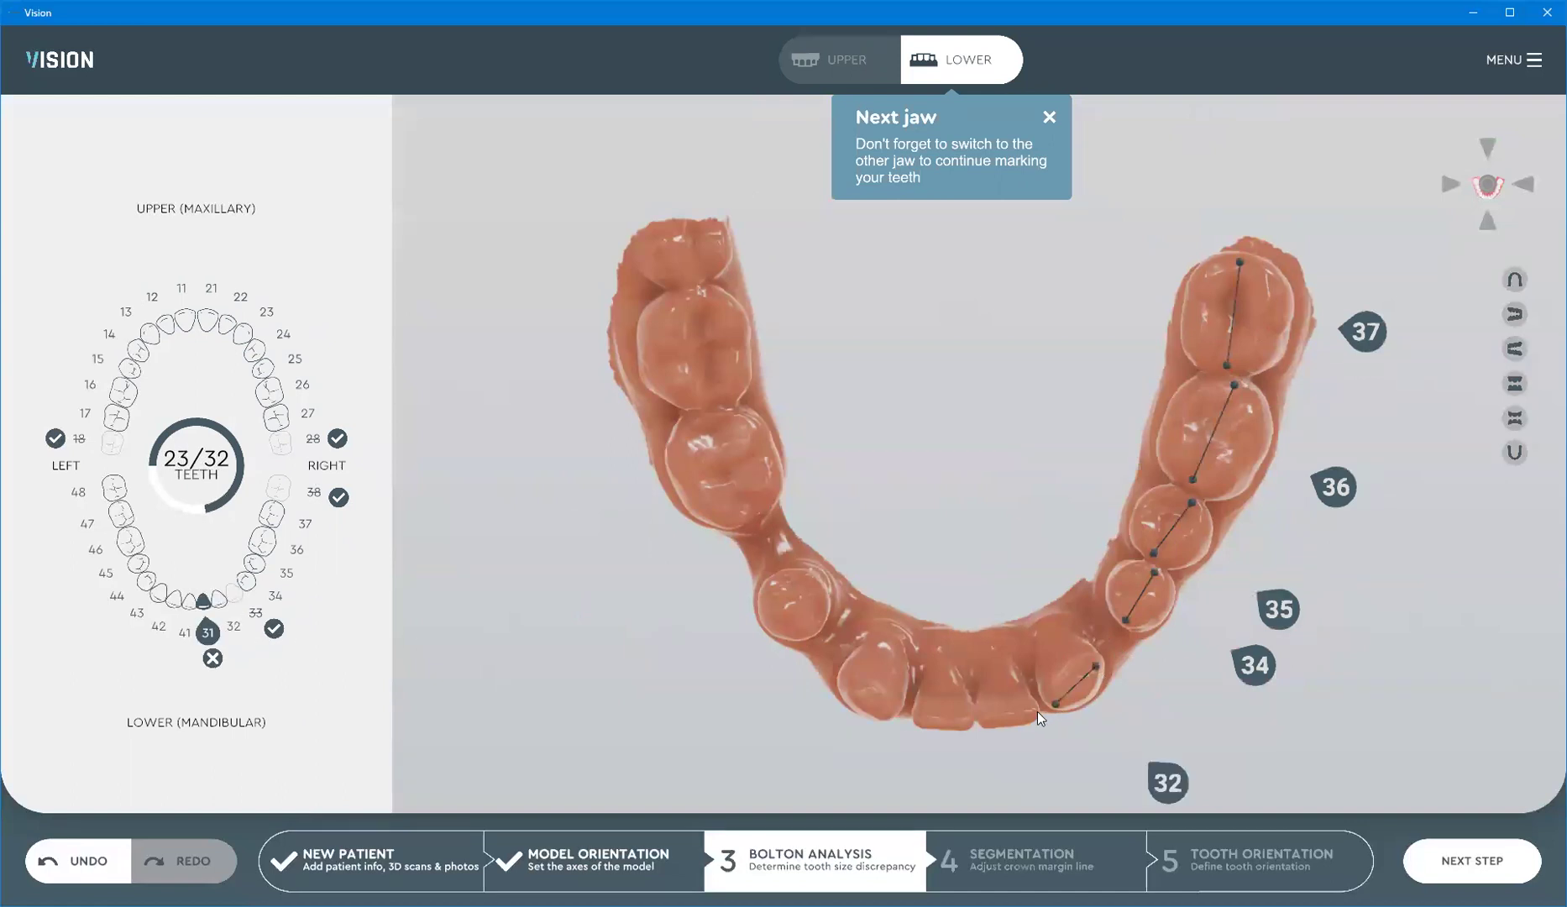
pyautogui.click(996, 719)
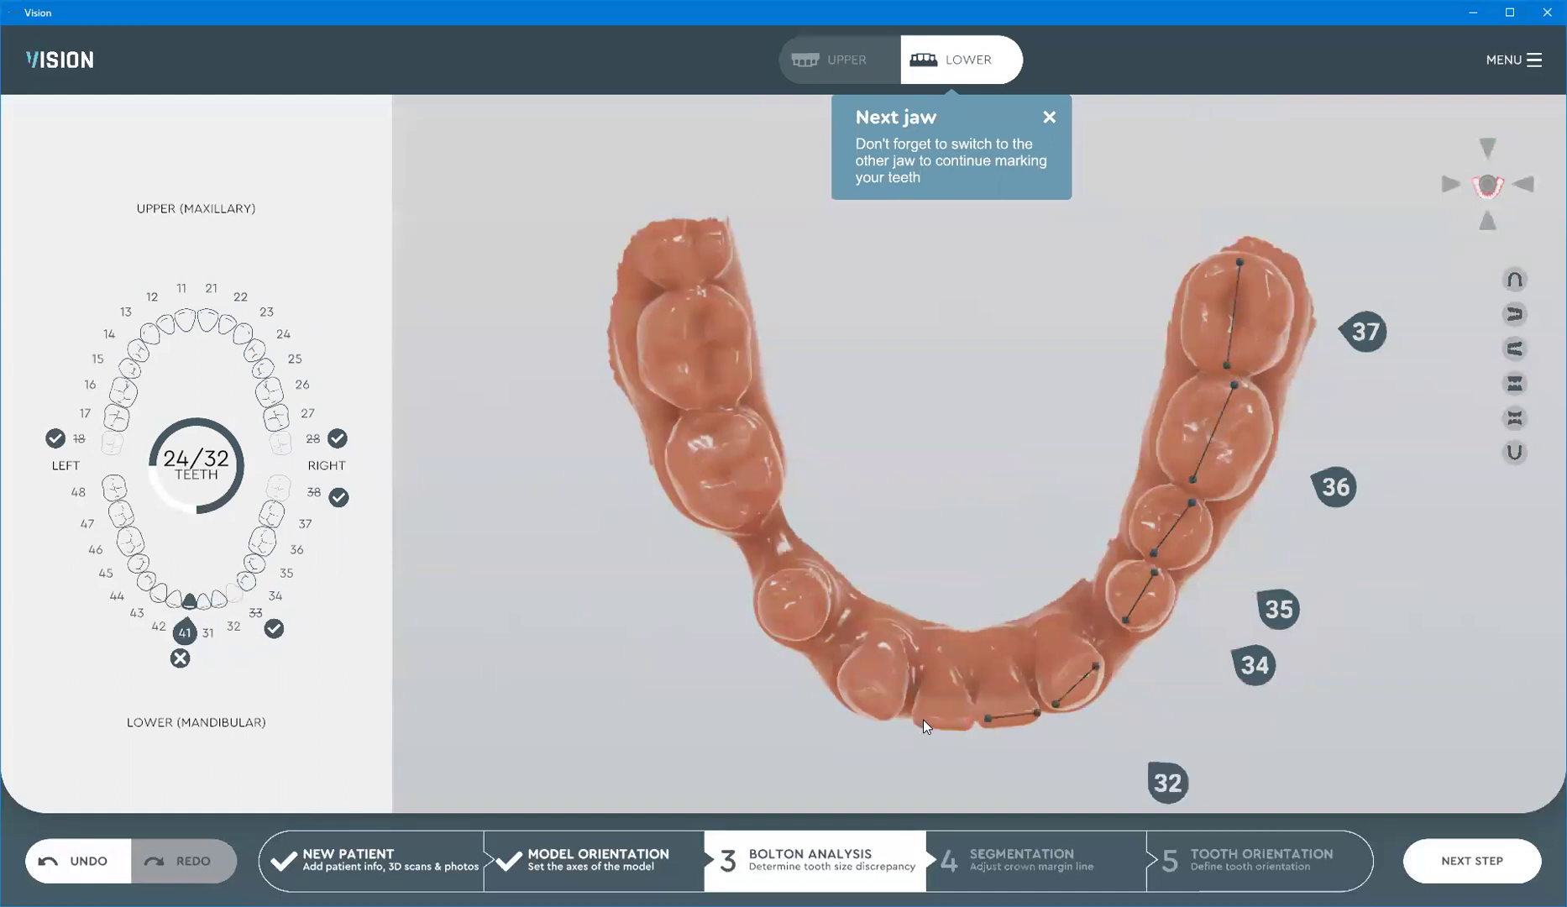
# Measure lower teeth 41, 42, 44, 46 and 47, mark 43, 45 and 48 missing, then proceed to segmentation
pyautogui.click(923, 719)
pyautogui.click(893, 706)
pyautogui.click(855, 679)
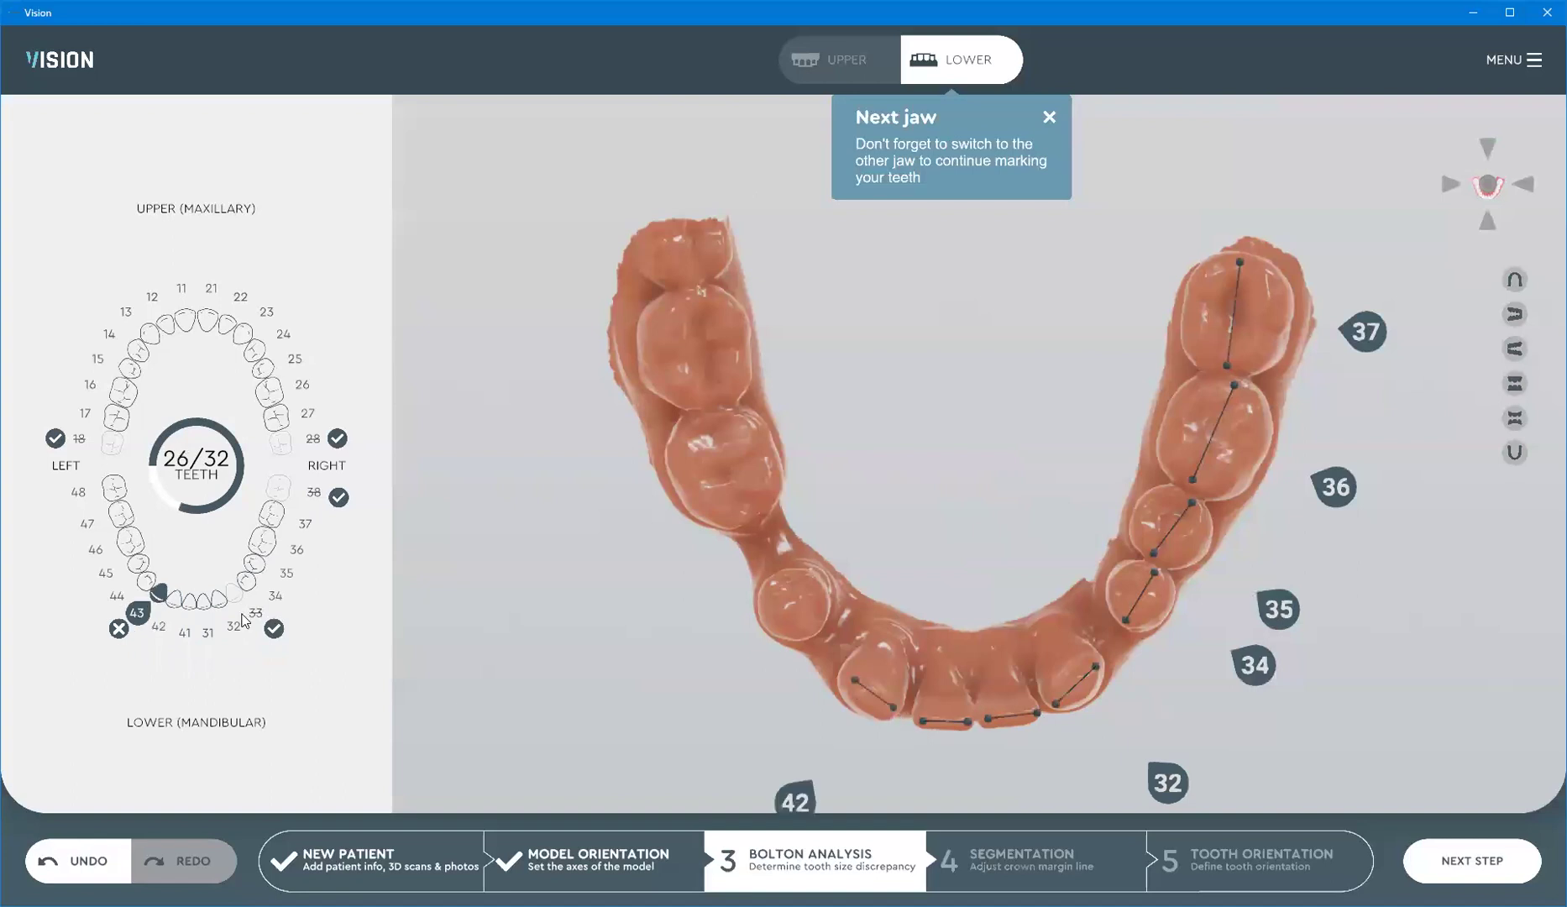
pyautogui.click(118, 628)
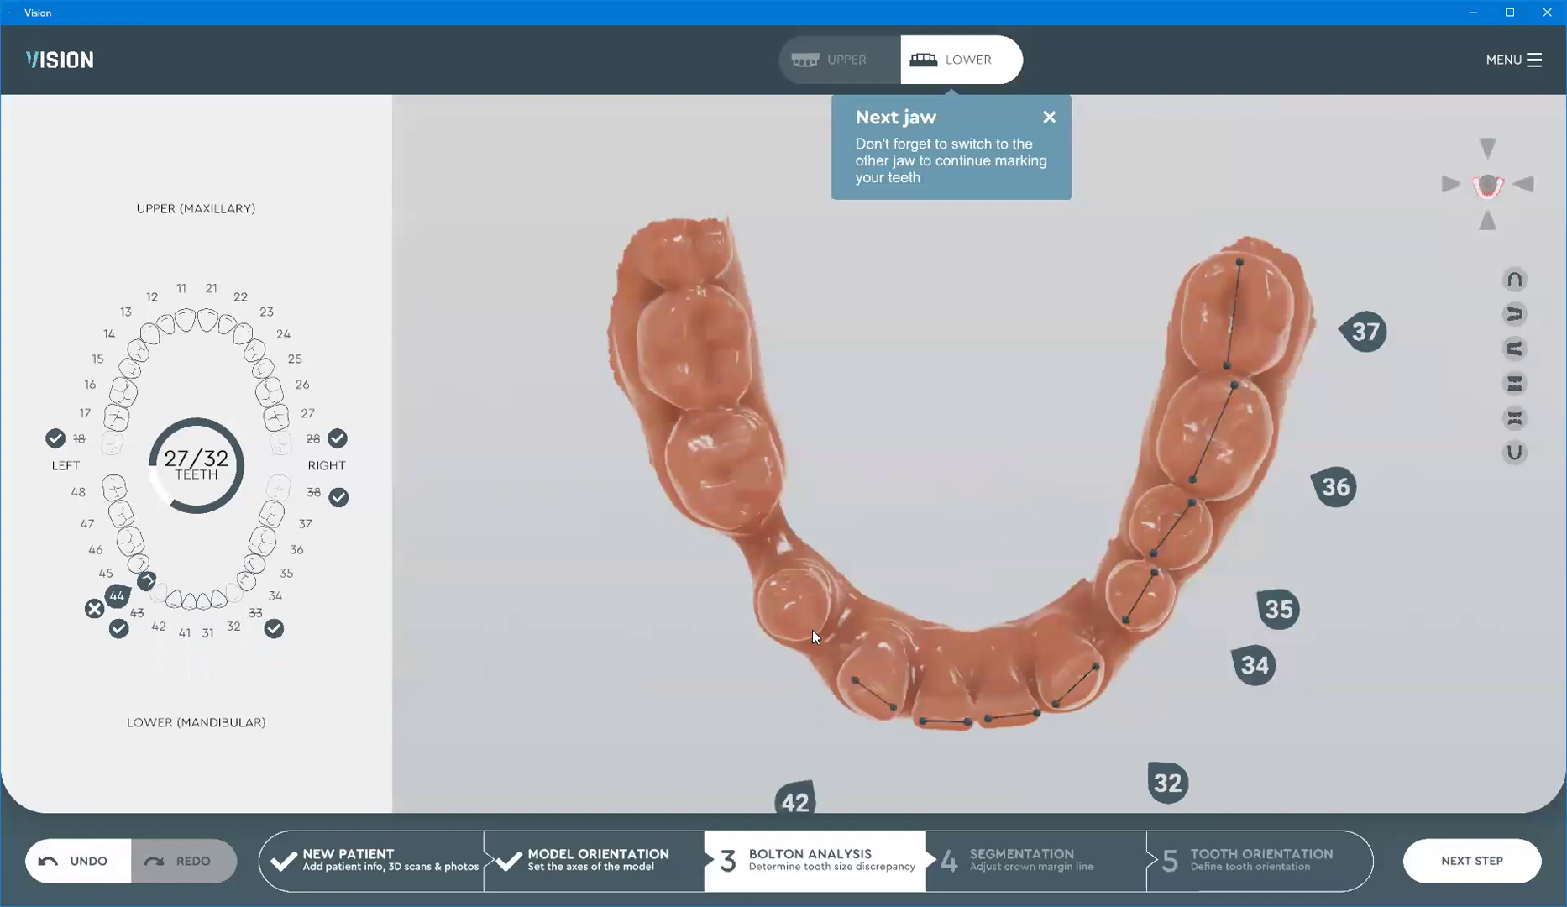
pyautogui.click(783, 578)
pyautogui.click(716, 509)
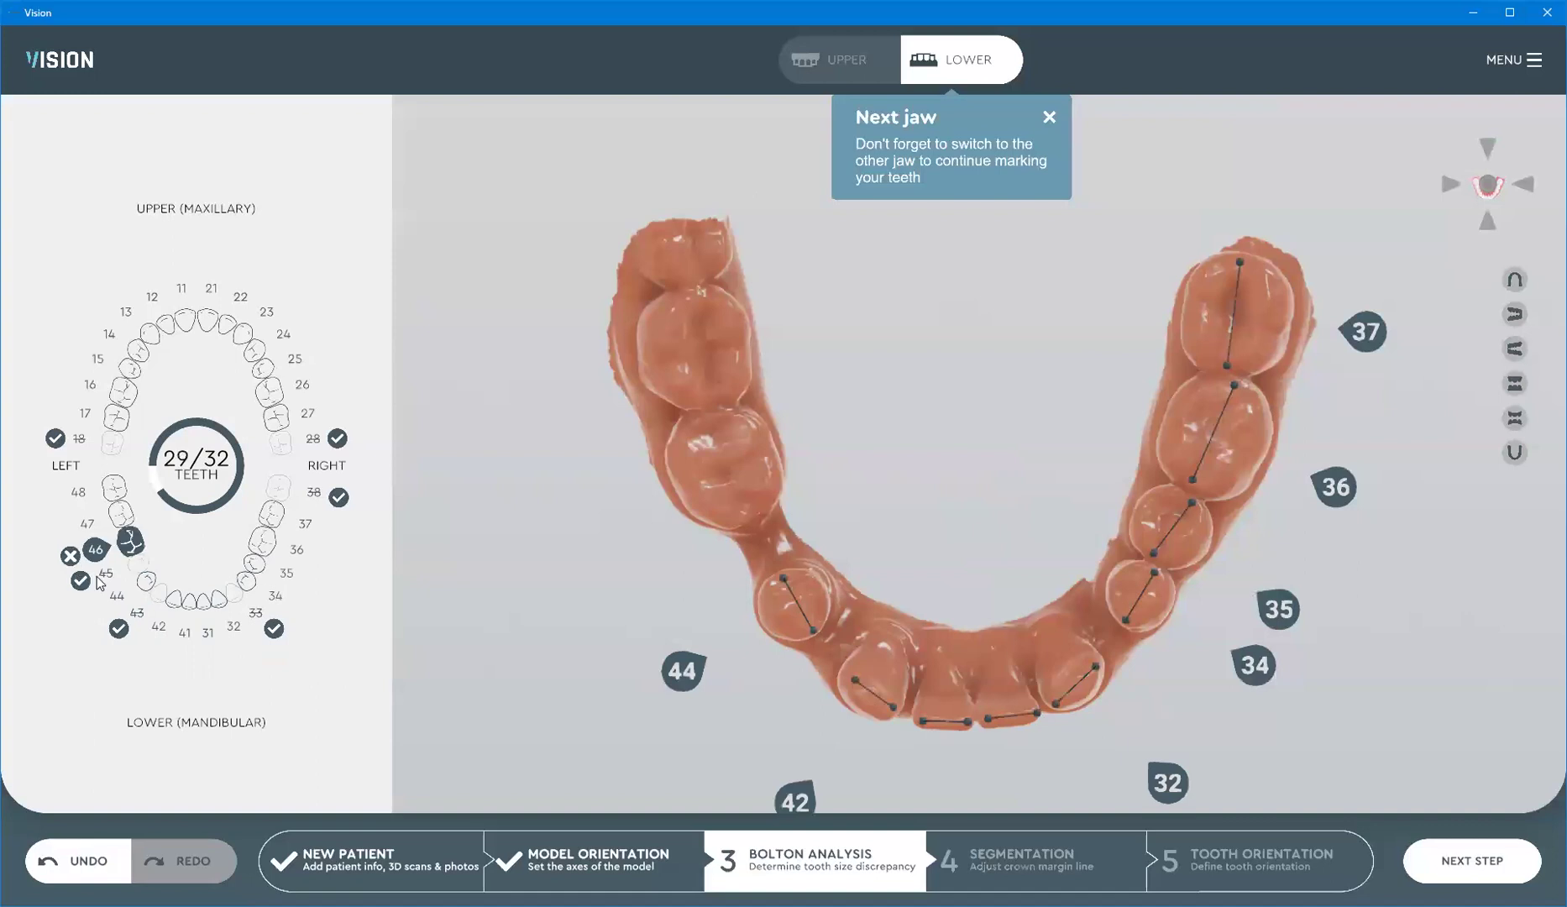
pyautogui.click(746, 512)
pyautogui.click(716, 409)
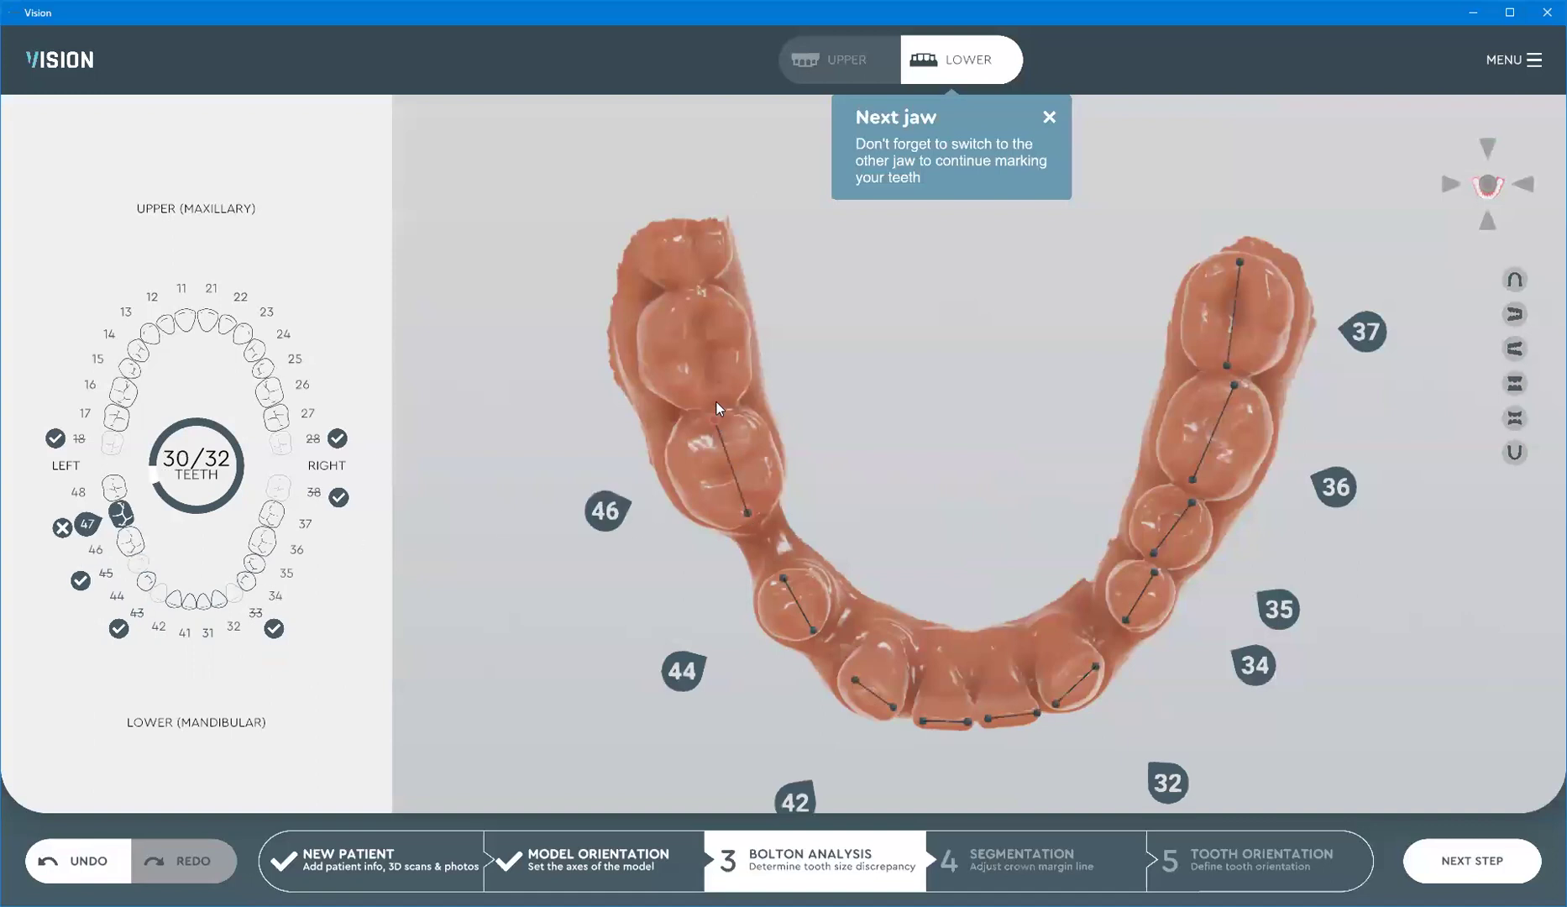
pyautogui.click(698, 295)
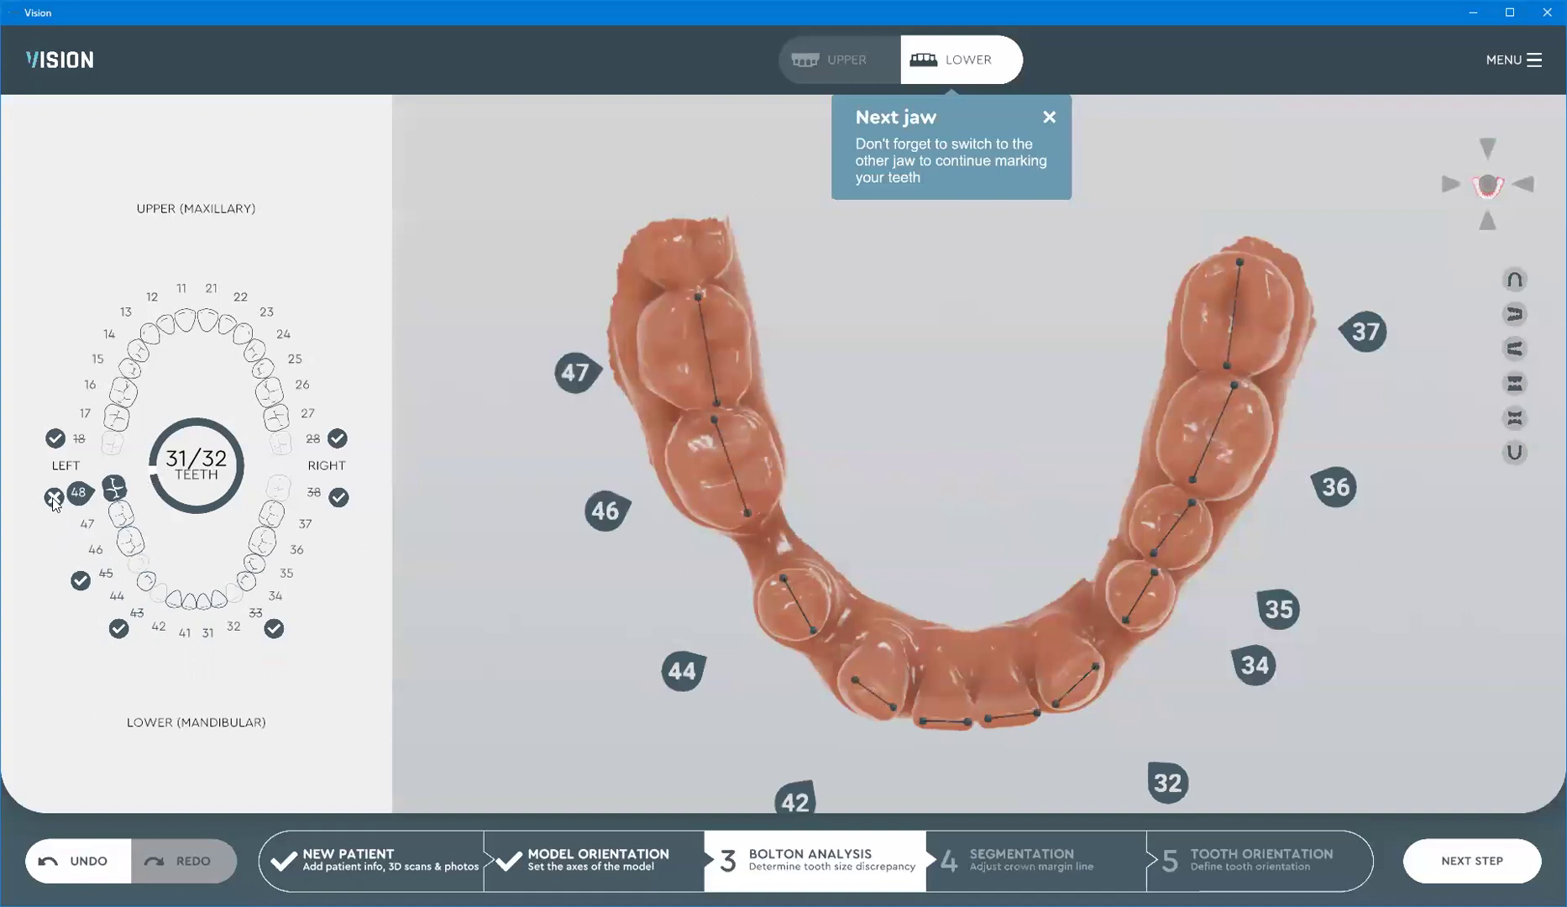
pyautogui.click(54, 496)
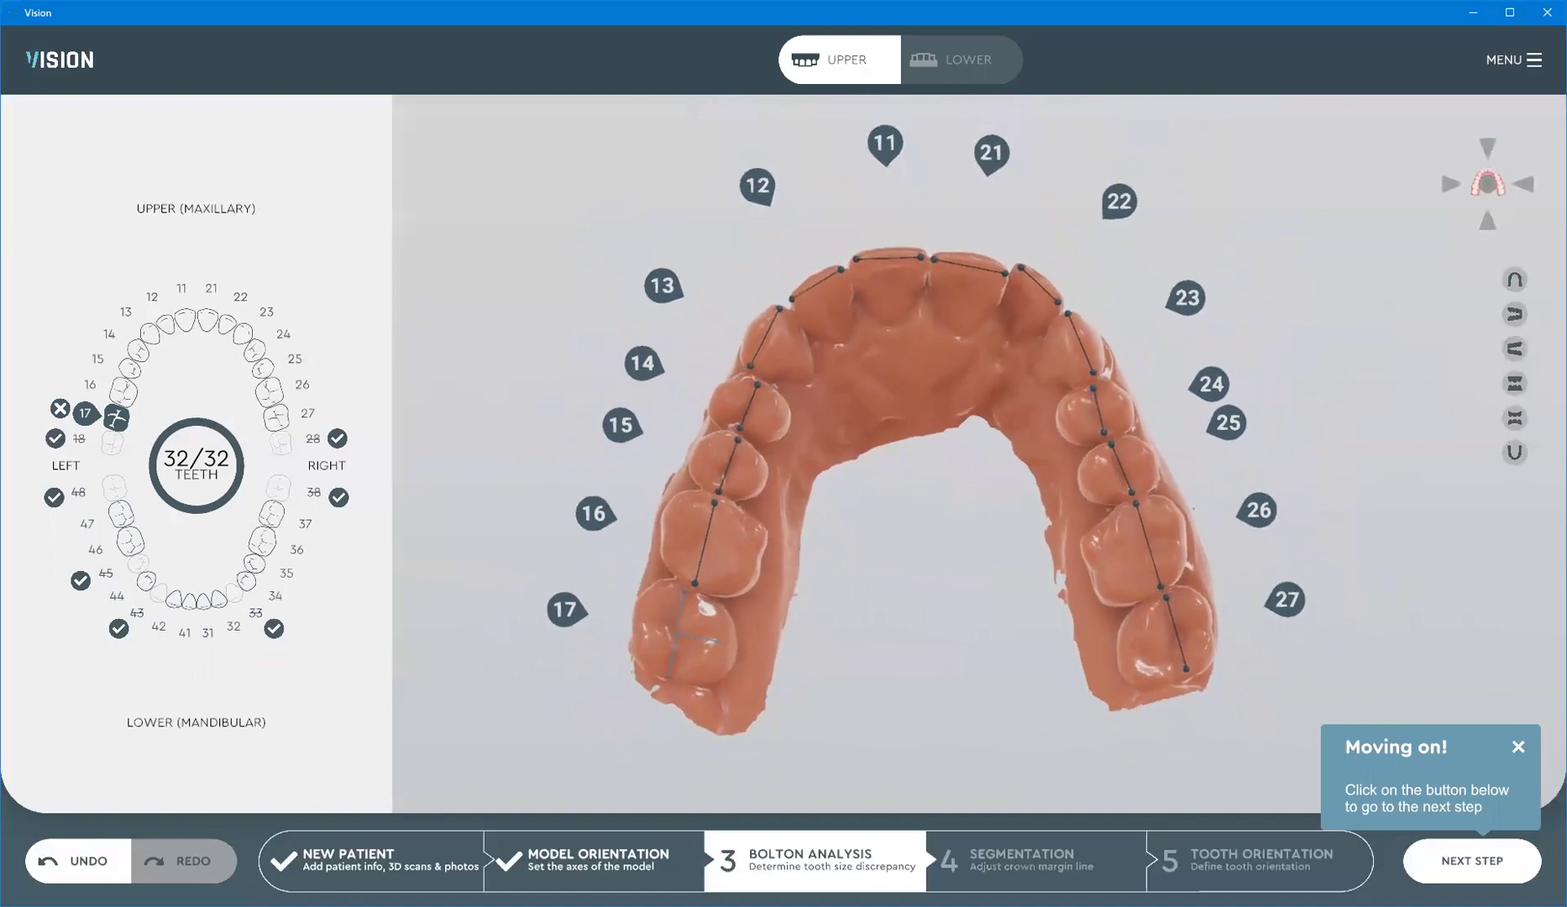
pyautogui.click(1471, 861)
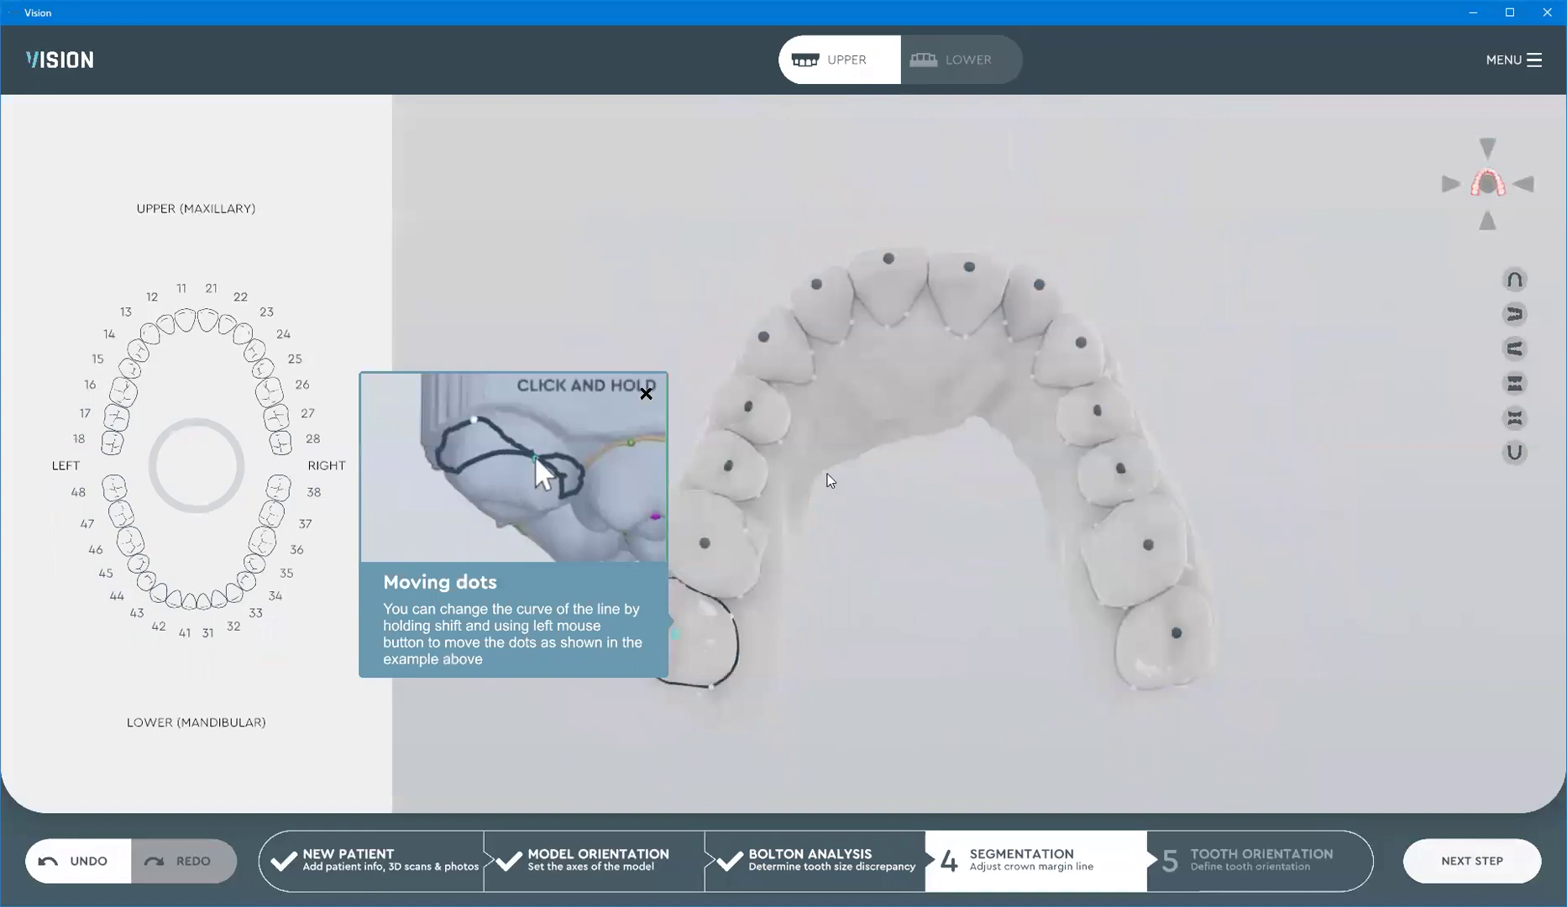
# Zoom in and orbit the upper arch to inspect the outlined tooth's crown margin line
pyautogui.moveTo(877, 517); pyautogui.dragTo(870, 501)
pyautogui.scroll(3, 869, 501)
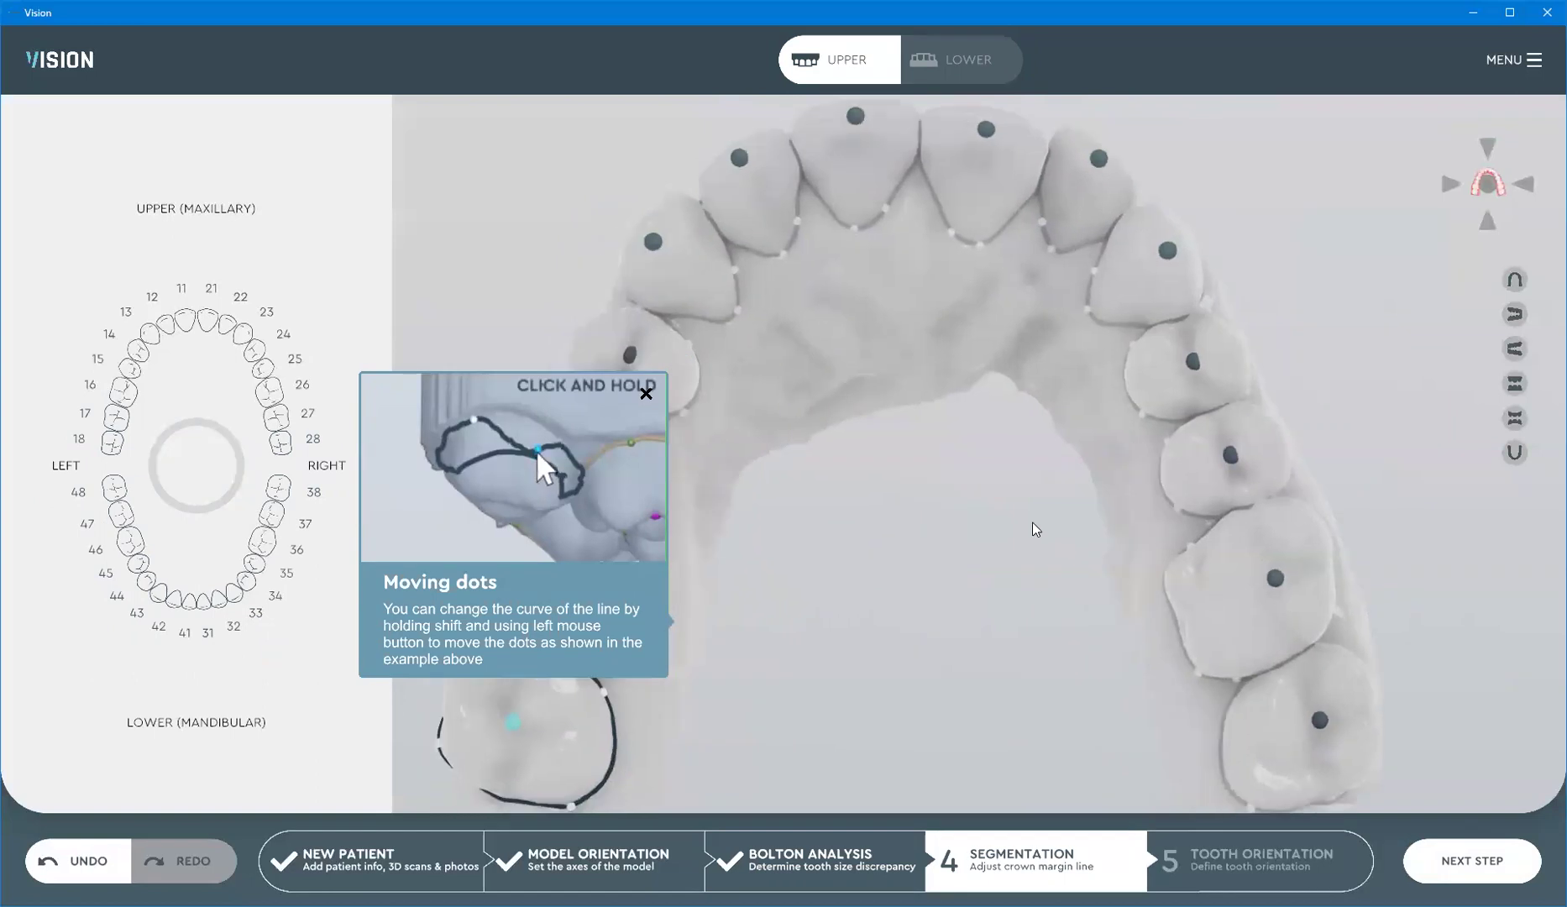
pyautogui.scroll(3, 1104, 559)
pyautogui.moveTo(997, 549); pyautogui.dragTo(919, 619)
pyautogui.moveTo(843, 737); pyautogui.dragTo(856, 531)
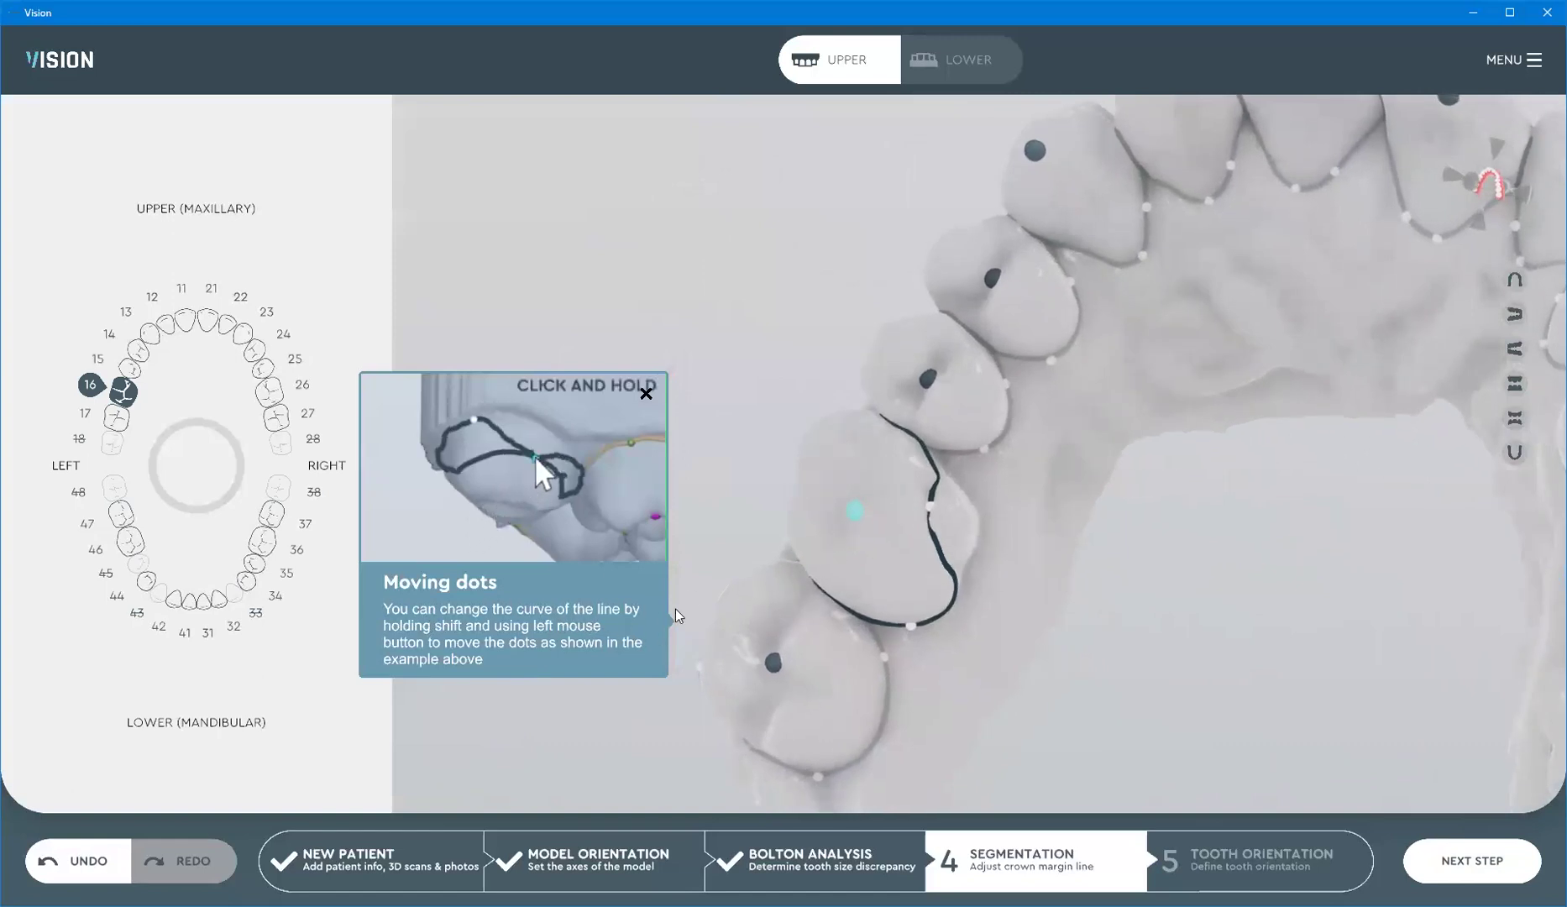
pyautogui.moveTo(885, 559); pyautogui.dragTo(974, 514)
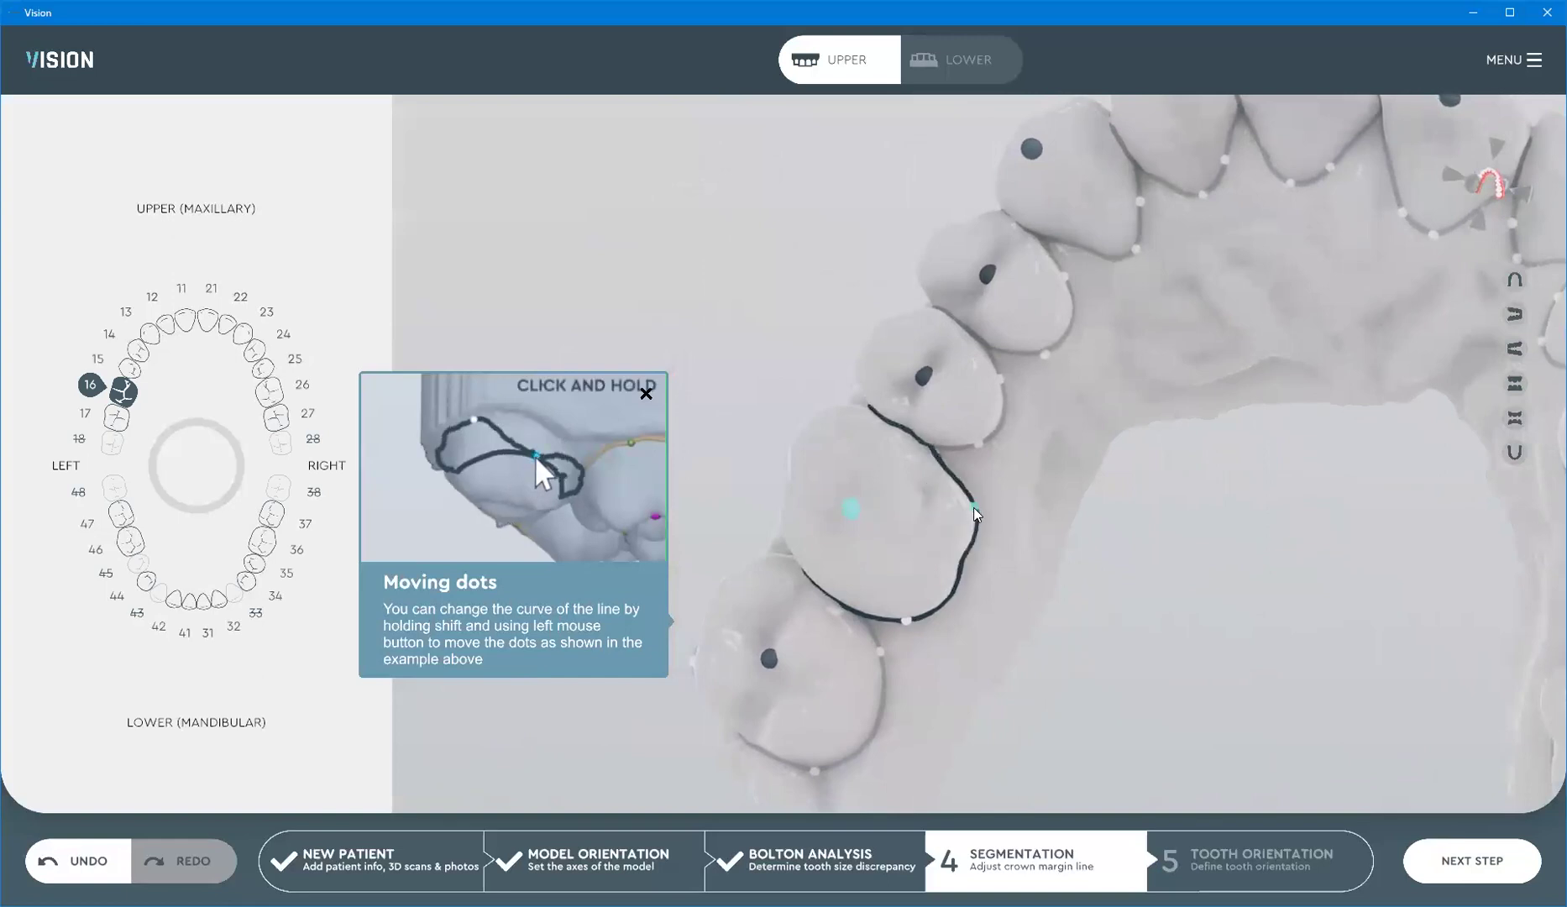
# Review the whole upper arch, then select tooth 37 to bring up the lower jaw
pyautogui.moveTo(1329, 465); pyautogui.dragTo(1281, 637)
pyautogui.scroll(5, 884, 522)
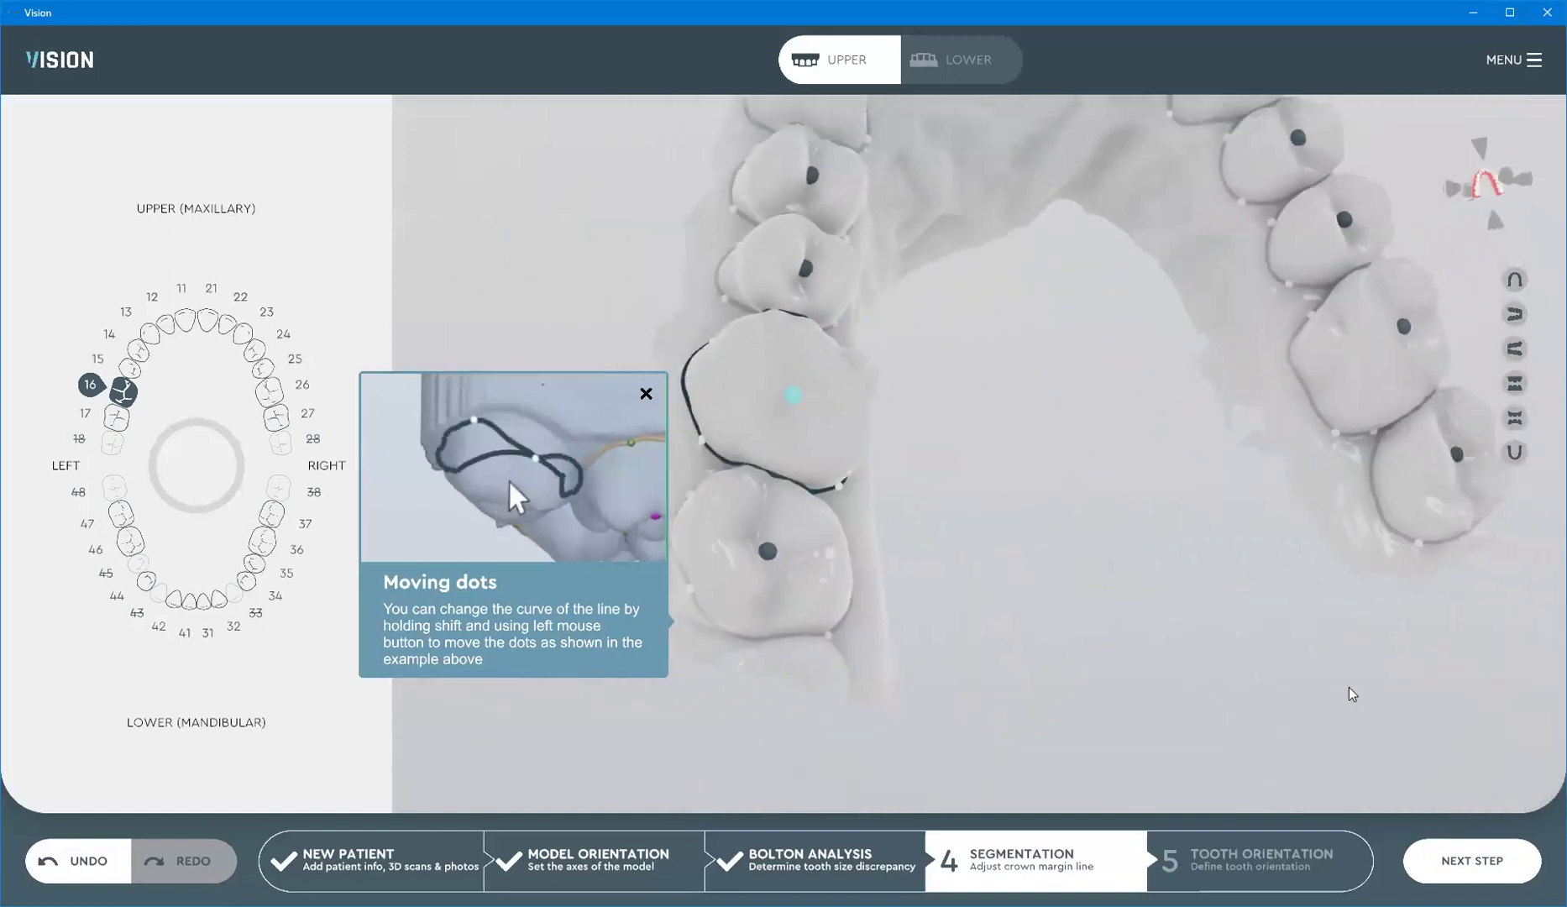
pyautogui.moveTo(1063, 459); pyautogui.dragTo(972, 543)
pyautogui.click(276, 518)
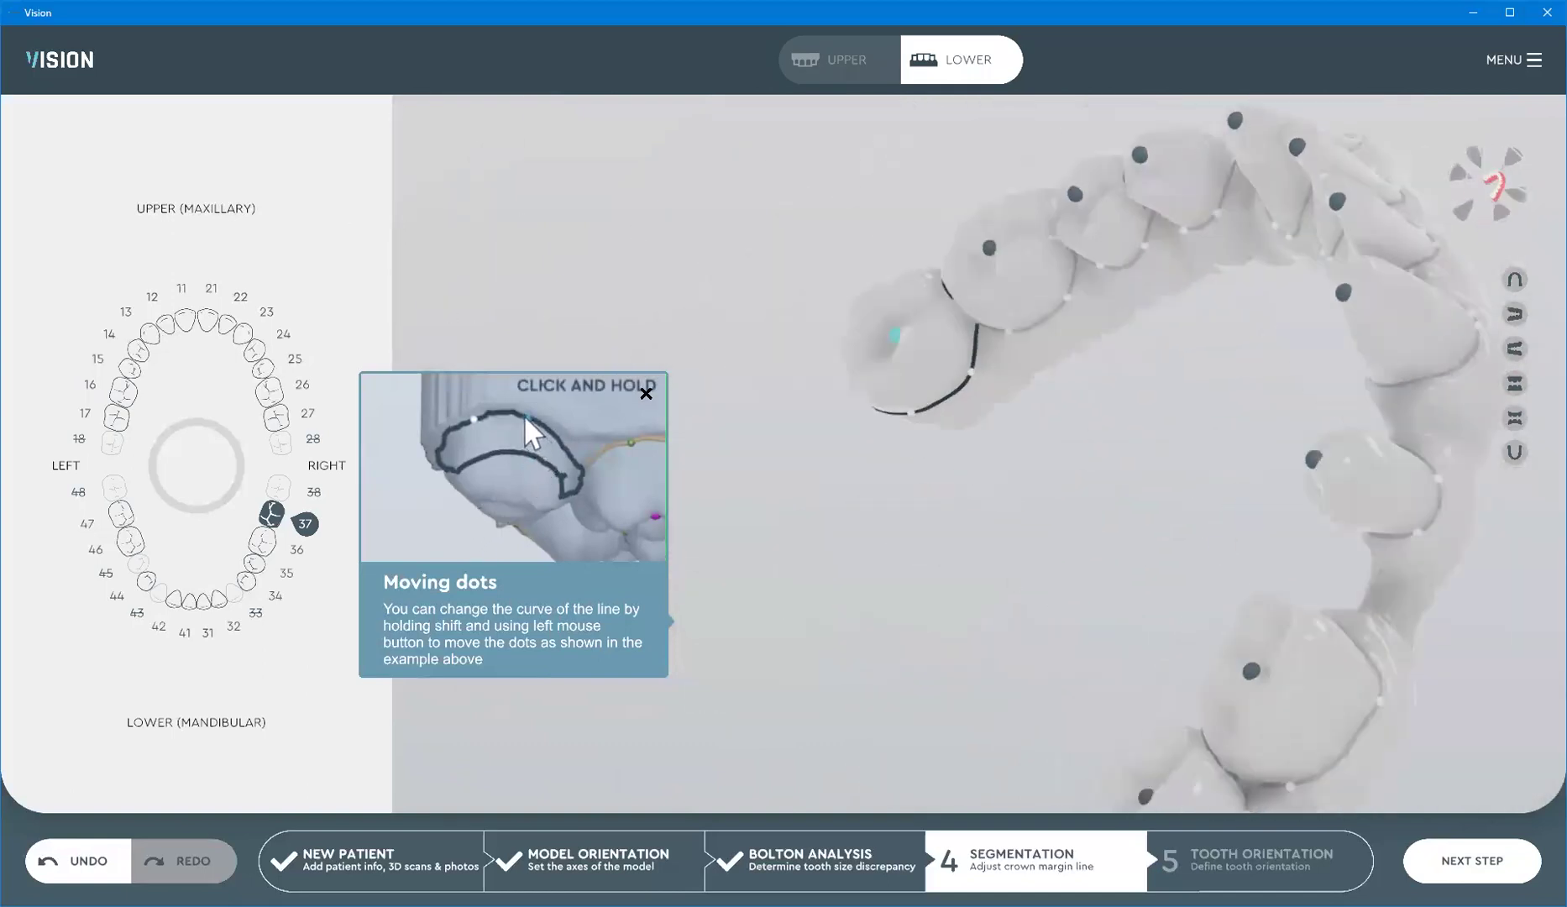
# Close the Moving dots tip, orbit the lower jaw from front and side, and finish segmentation
pyautogui.click(1516, 315)
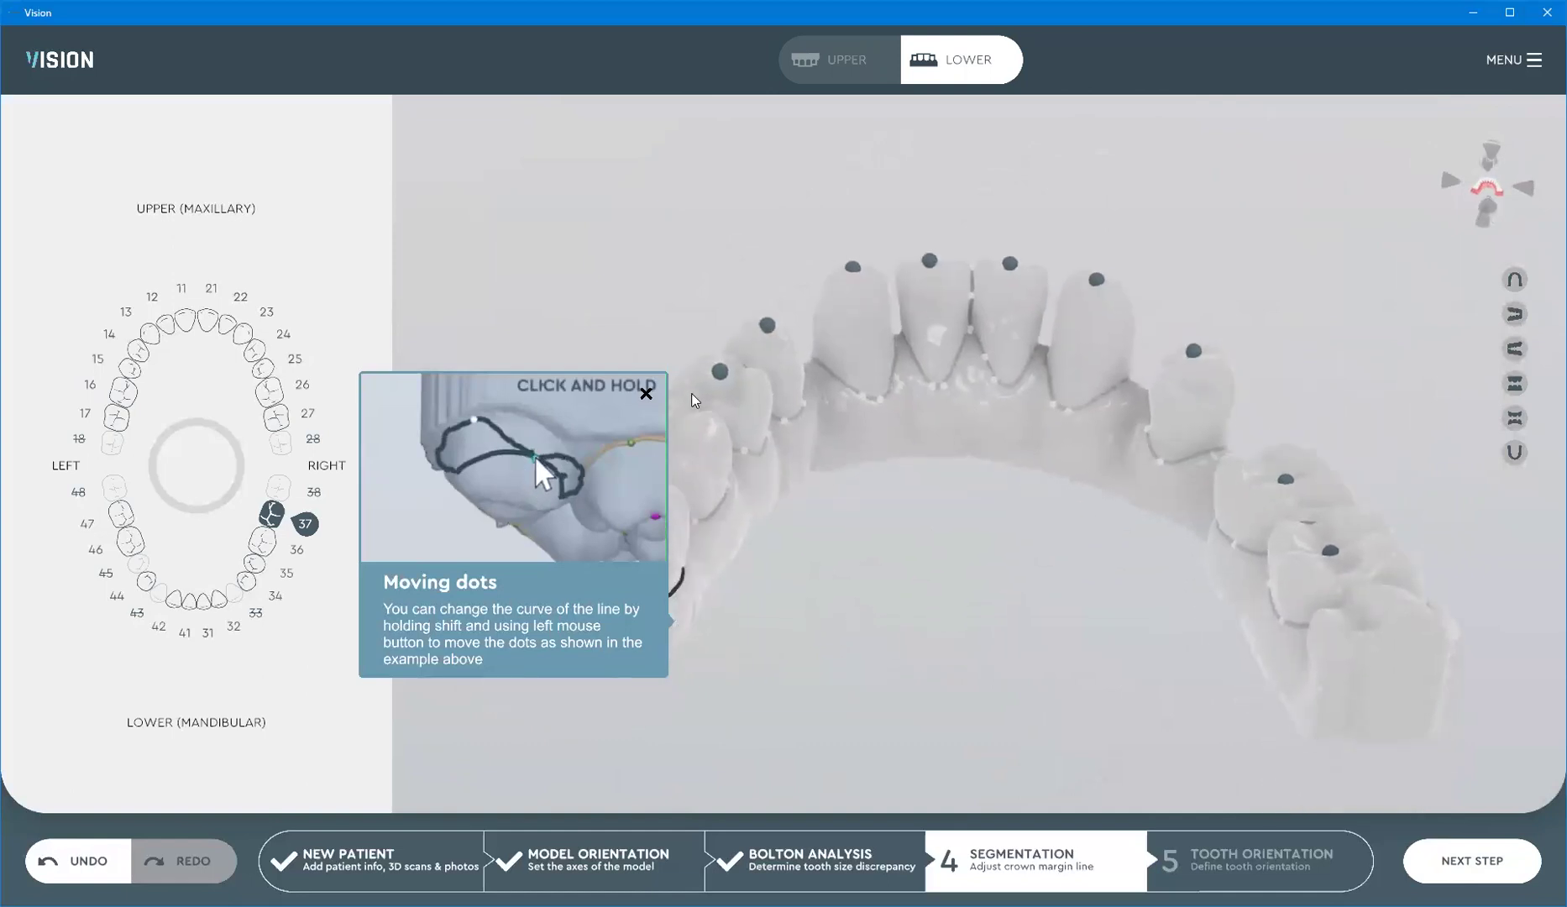
pyautogui.click(645, 394)
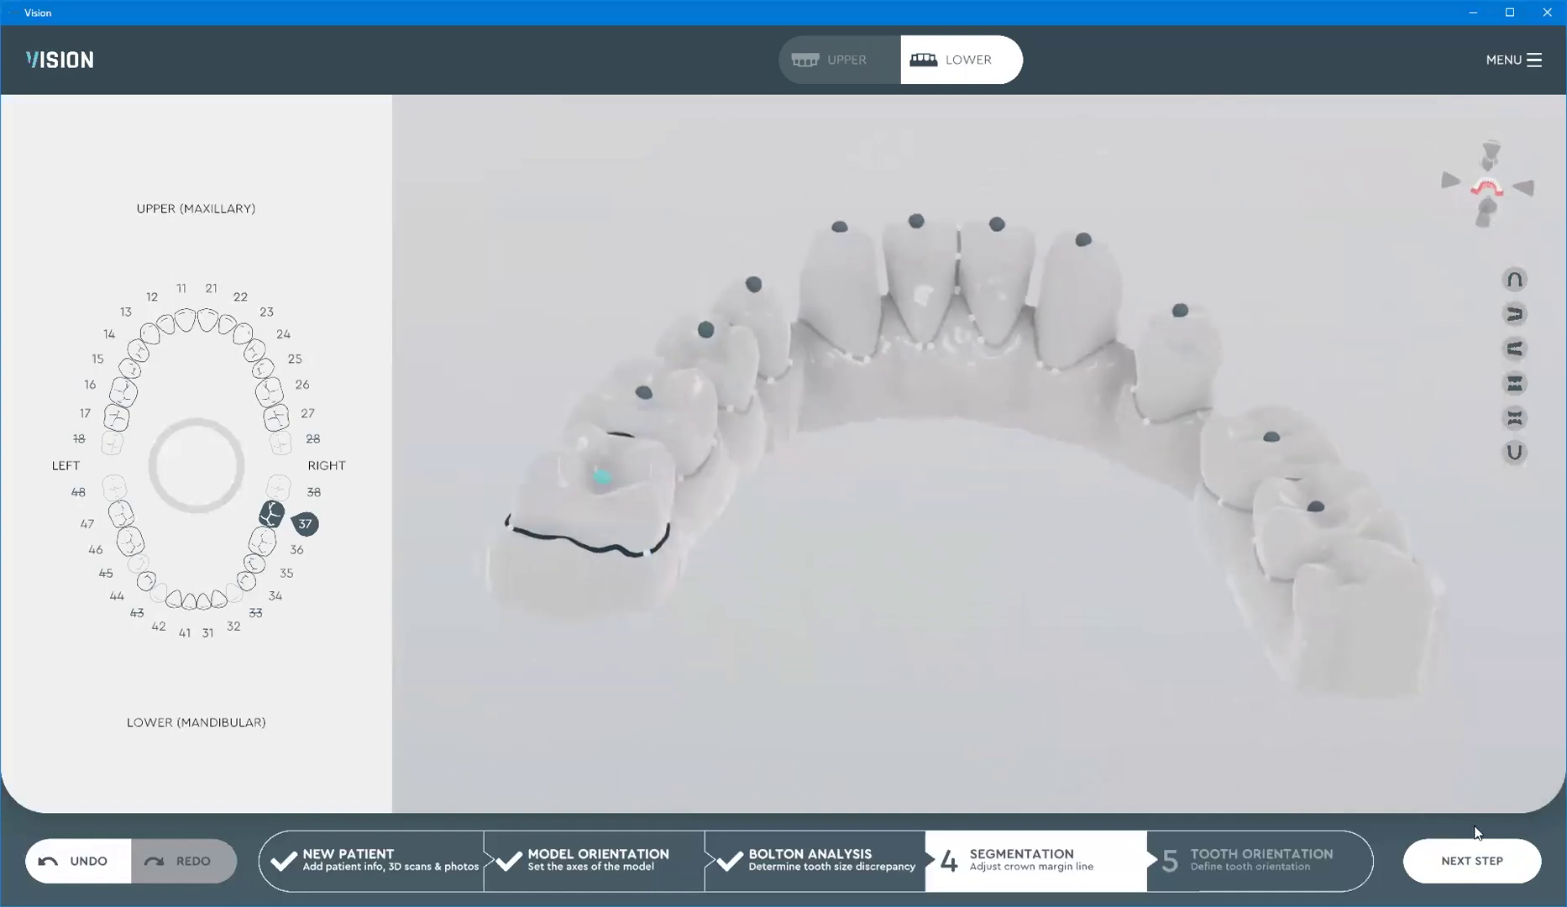
pyautogui.moveTo(835, 567); pyautogui.dragTo(1024, 538)
pyautogui.moveTo(1097, 583); pyautogui.dragTo(1192, 588)
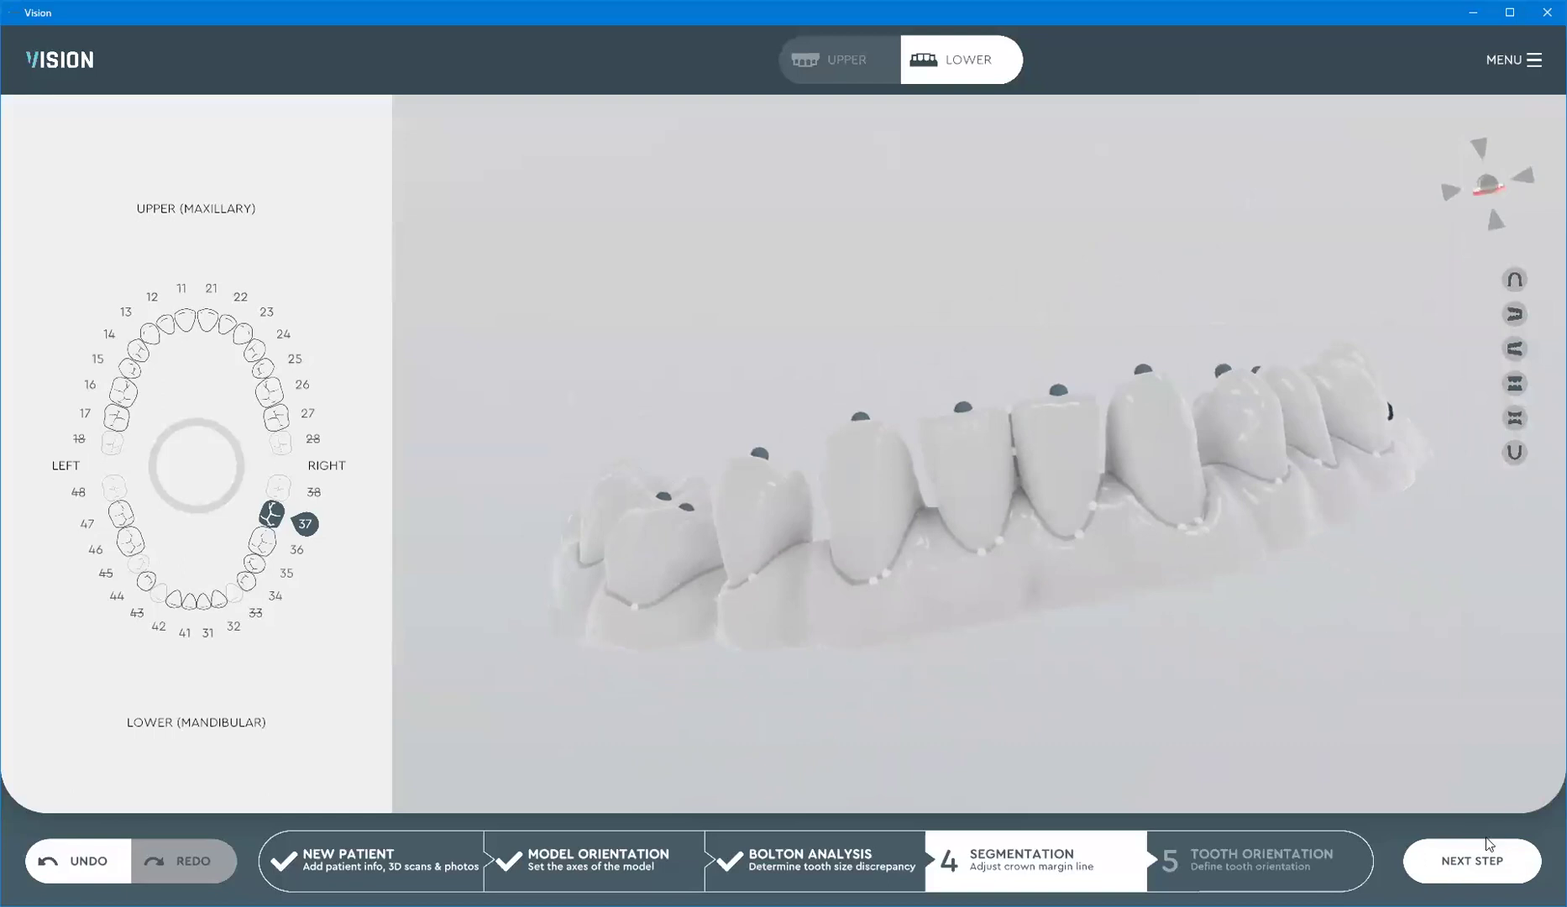
pyautogui.click(1489, 858)
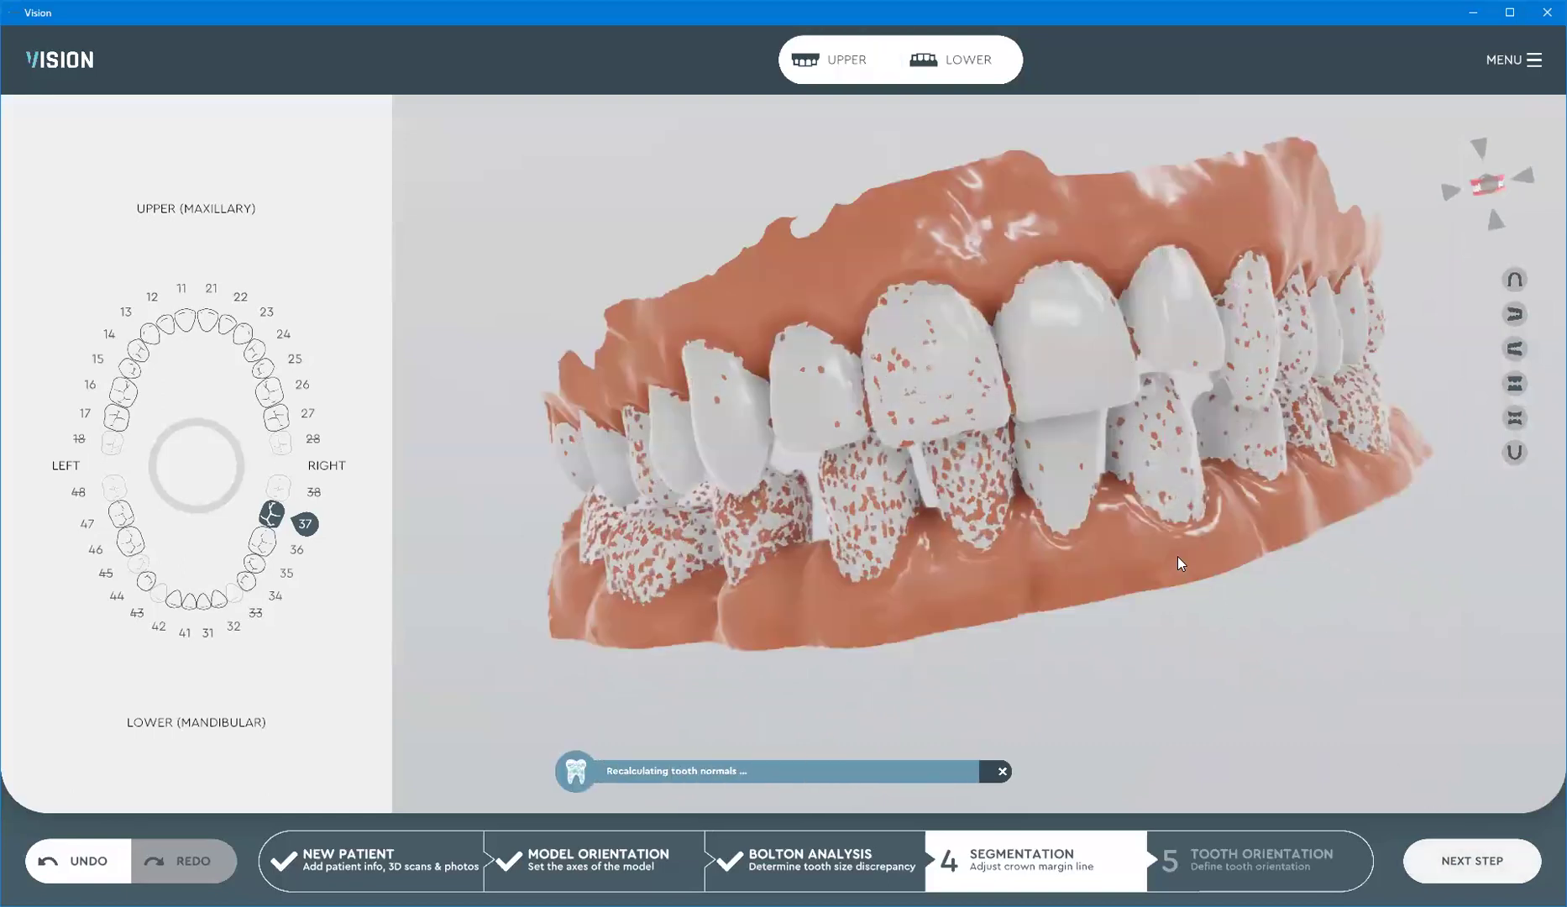
# Orbit the combined segmented jaws toward a frontal view while processing finishes
pyautogui.moveTo(1177, 555); pyautogui.dragTo(712, 492)
pyautogui.moveTo(1074, 651); pyautogui.dragTo(776, 437)
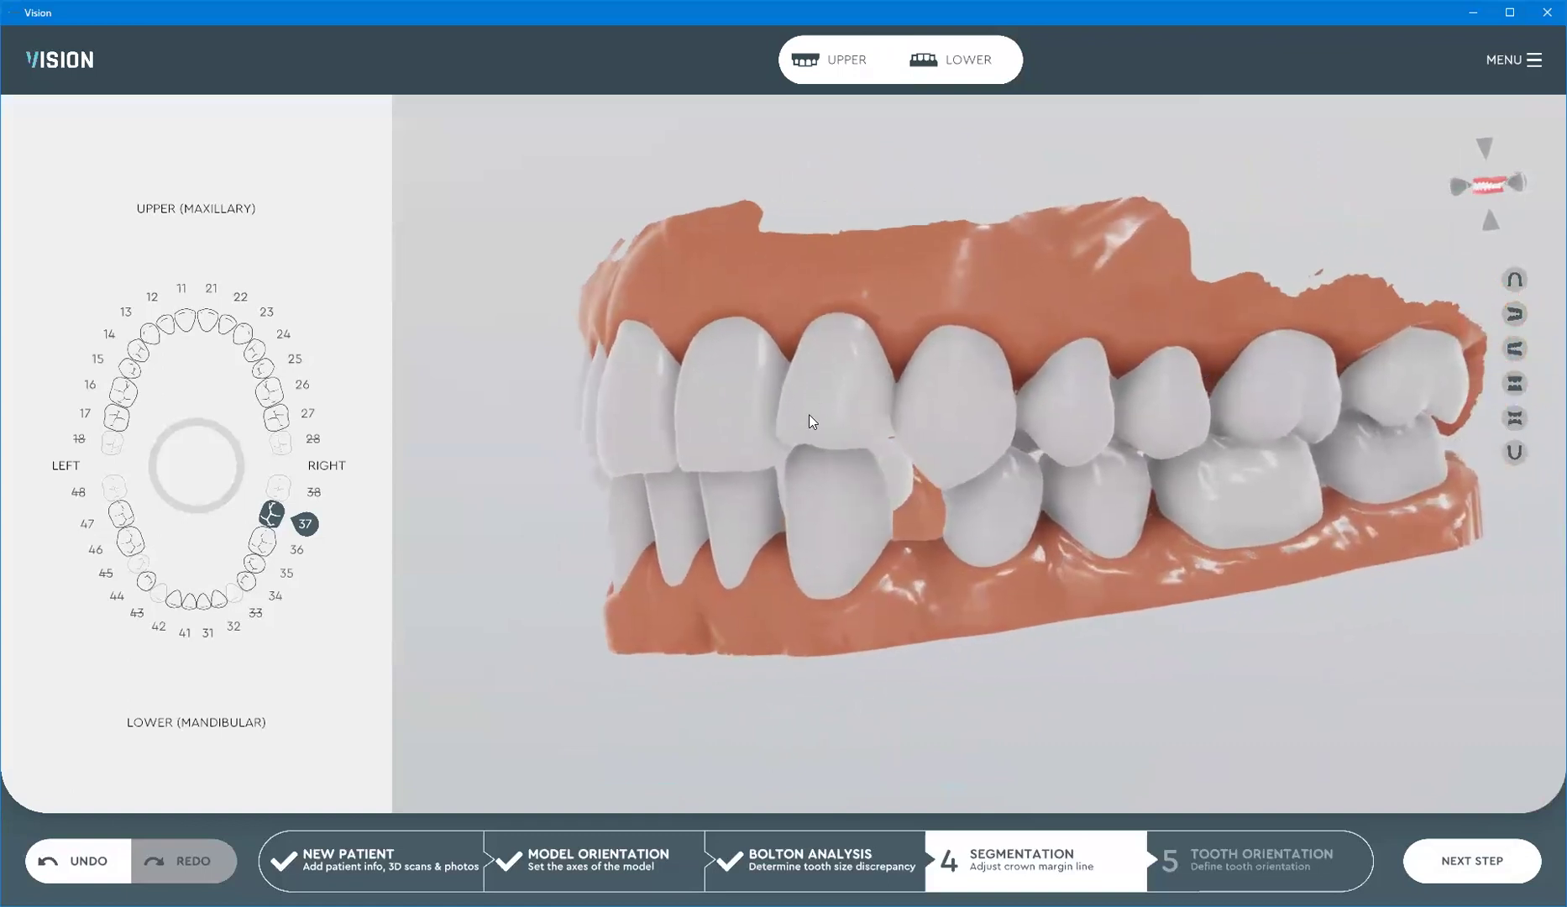
pyautogui.moveTo(801, 412); pyautogui.dragTo(848, 394)
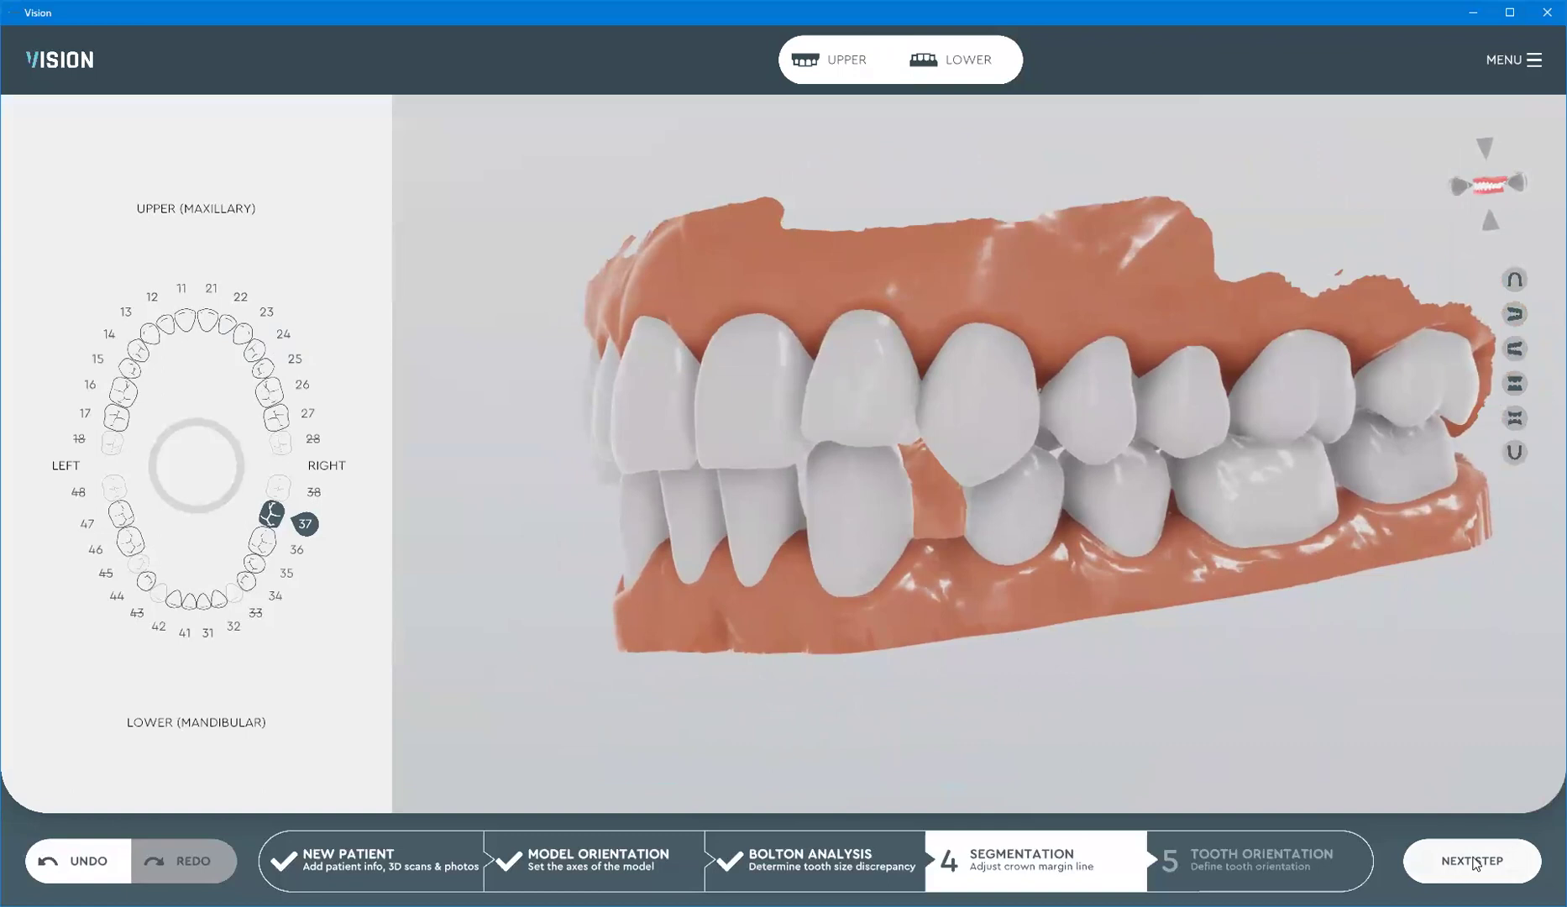
pyautogui.moveTo(804, 463); pyautogui.dragTo(916, 487)
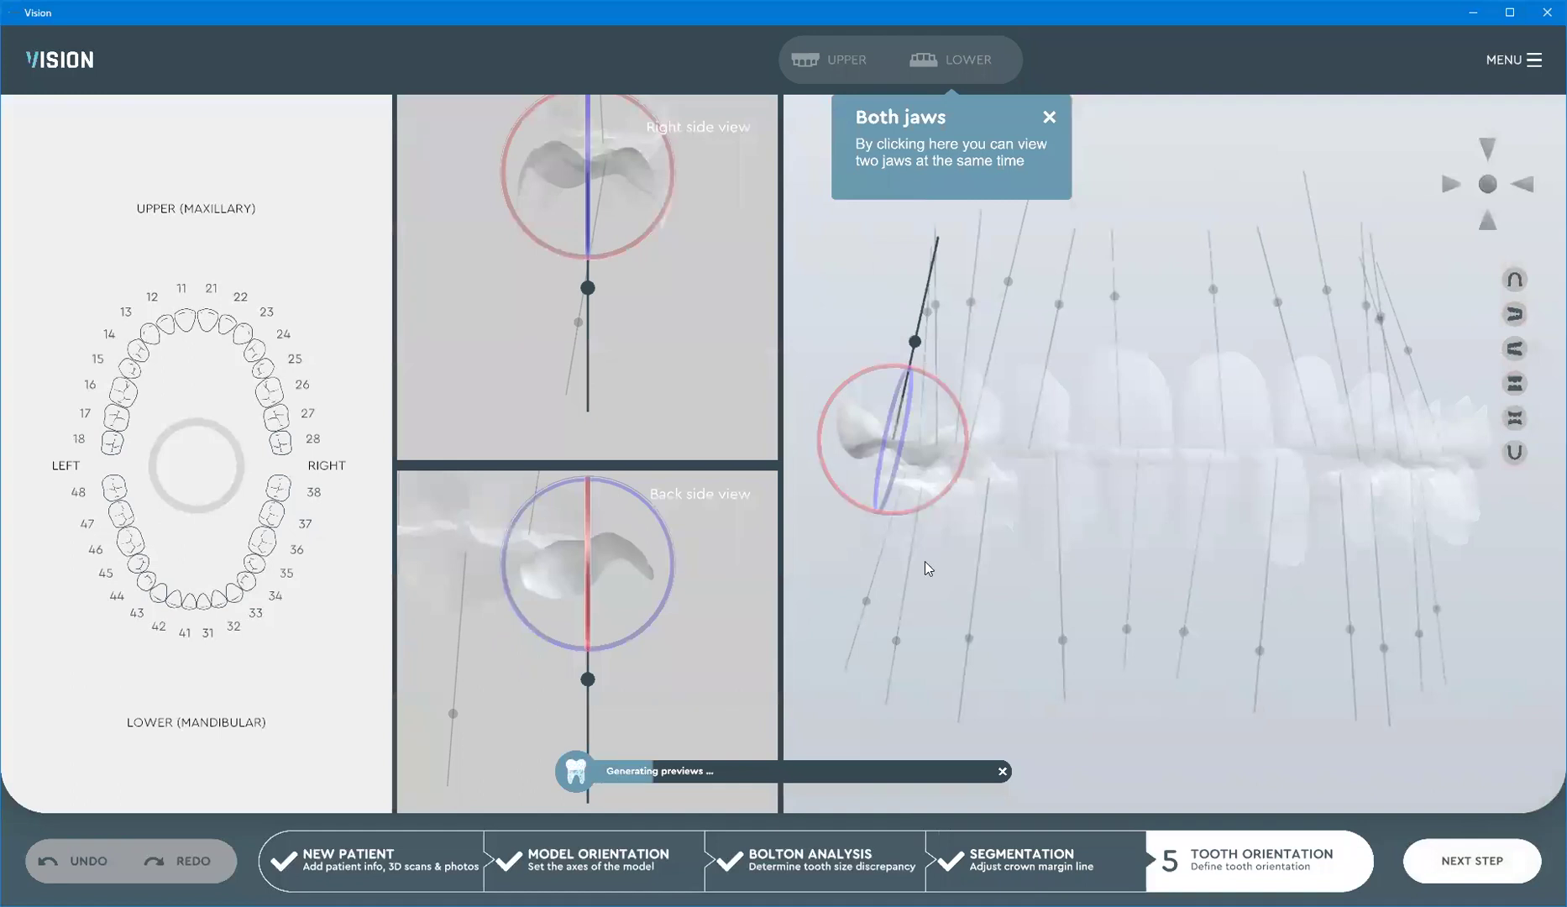
# Check tooth 16's axis and tilt the axis of lower tooth 44
pyautogui.moveTo(976, 548); pyautogui.dragTo(1061, 481)
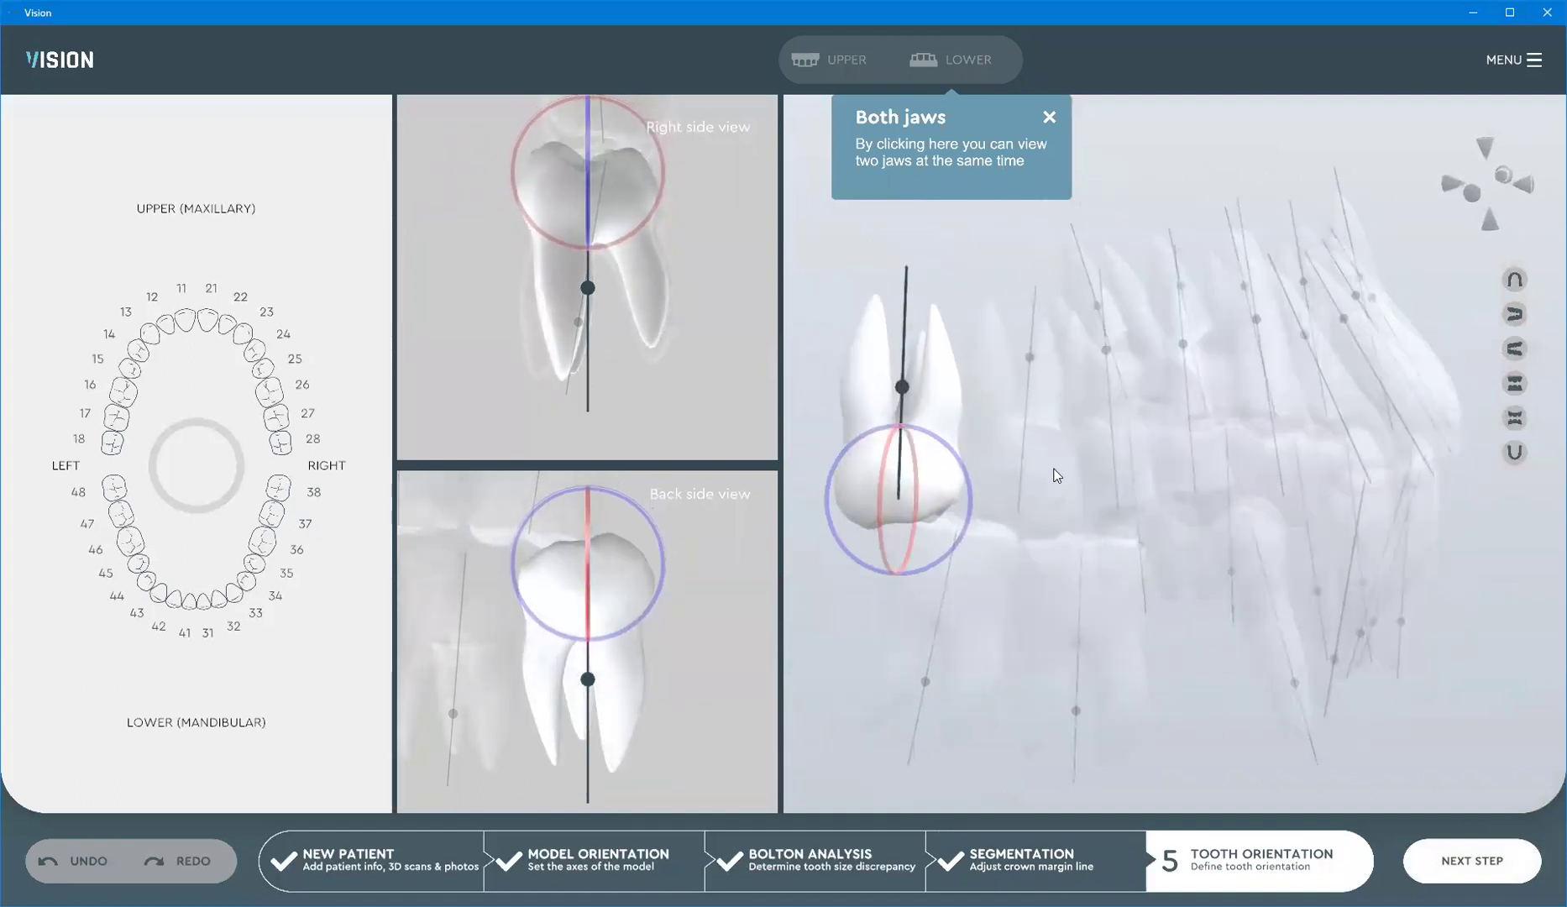
pyautogui.click(1037, 456)
pyautogui.moveTo(1032, 569); pyautogui.dragTo(1131, 488)
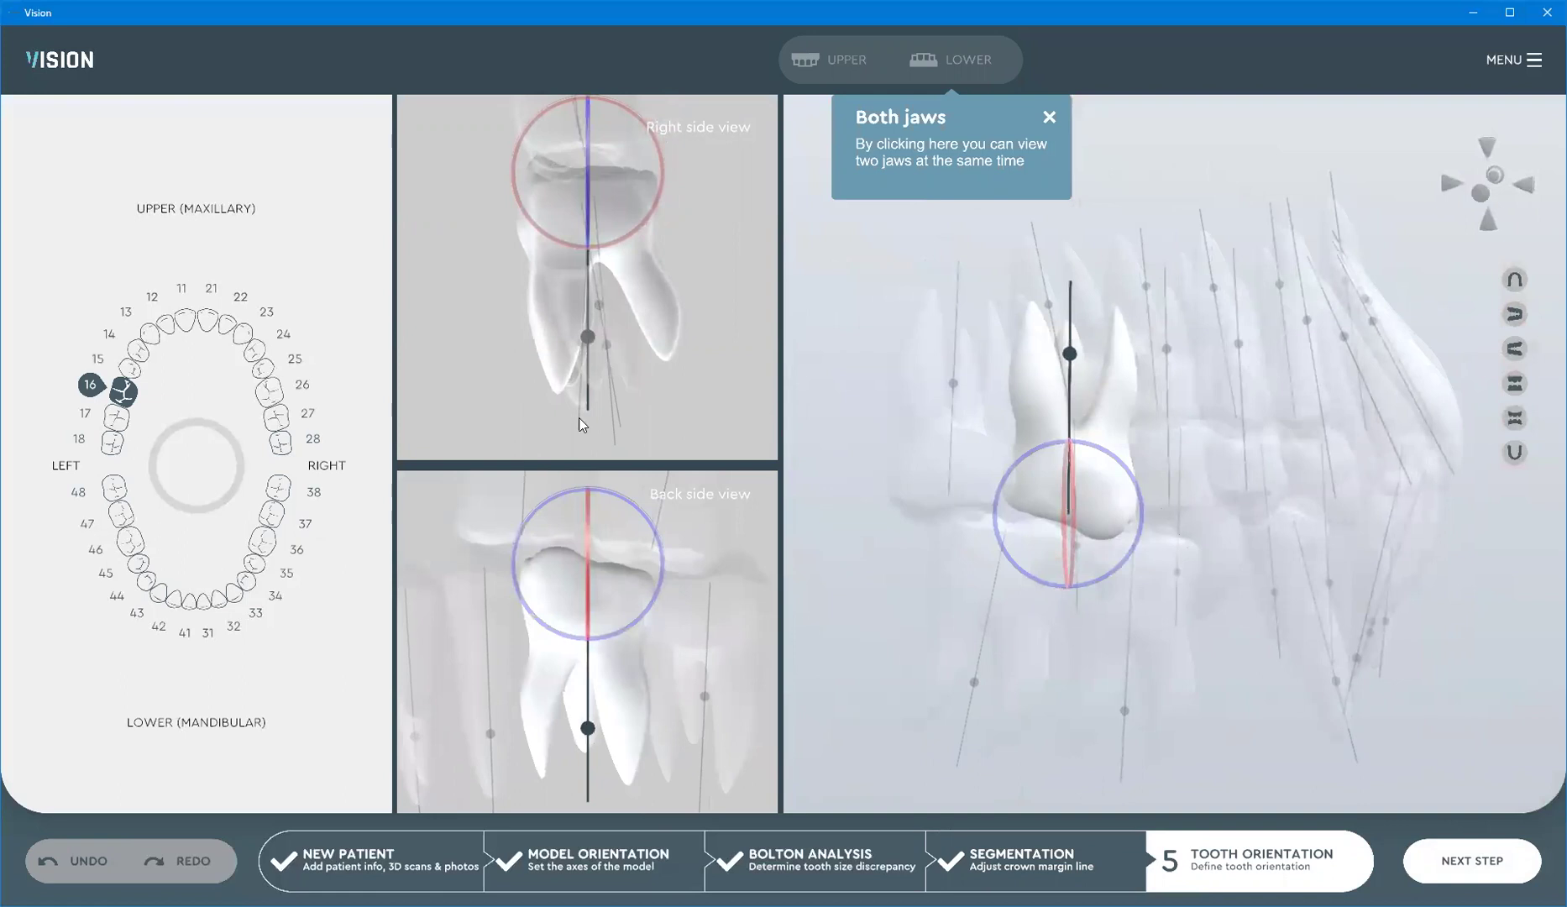
pyautogui.moveTo(1035, 665); pyautogui.dragTo(1140, 591)
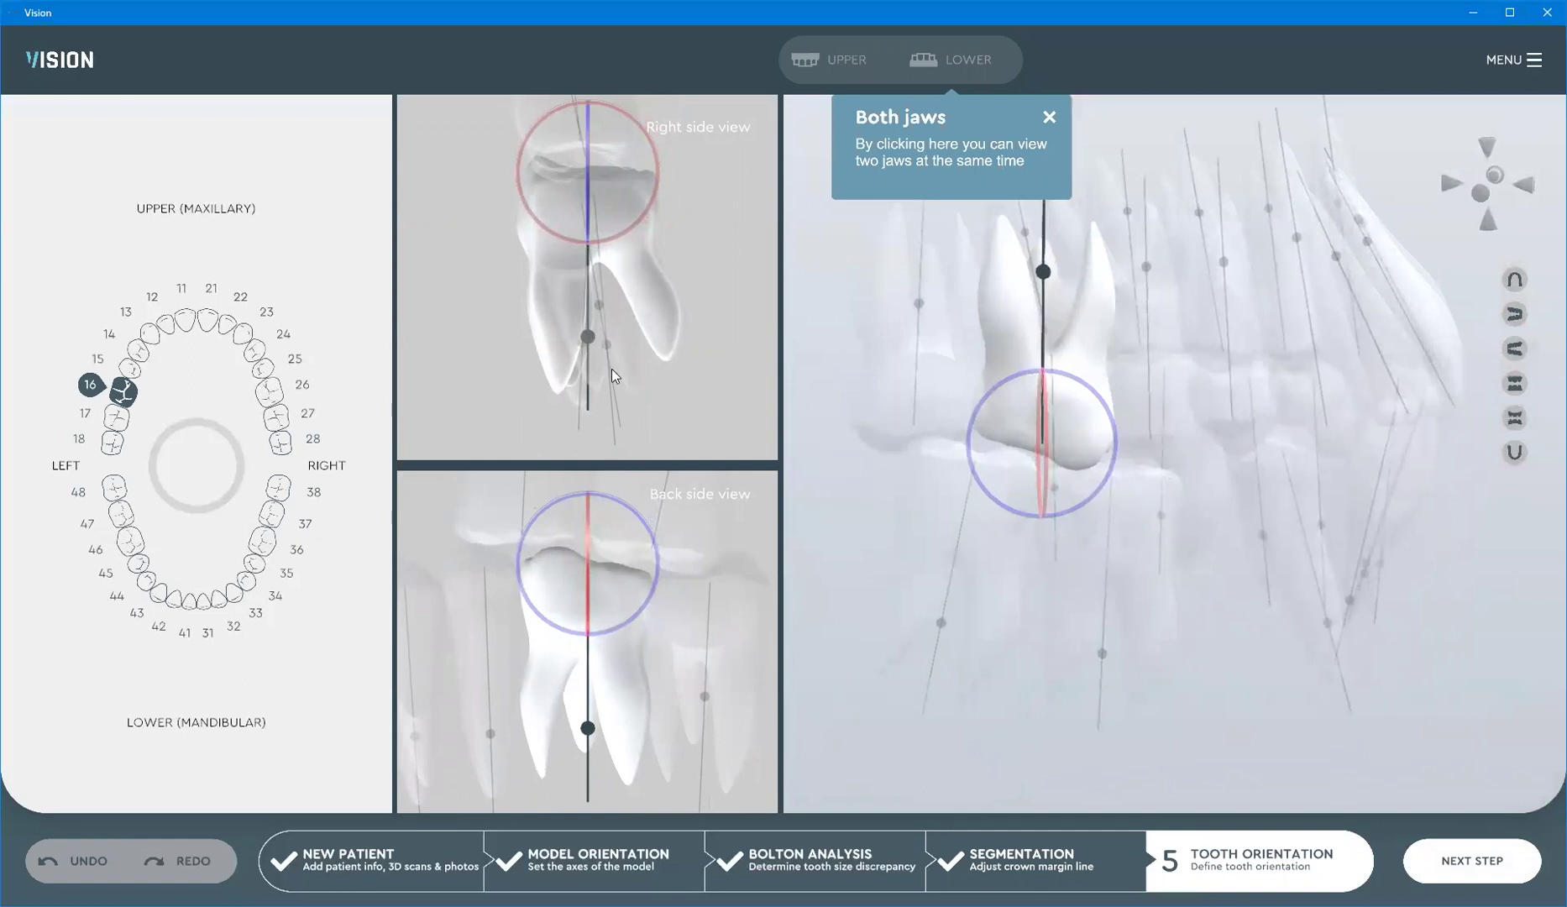
pyautogui.moveTo(1300, 594); pyautogui.dragTo(1087, 541)
pyautogui.click(1087, 541)
pyautogui.moveTo(1199, 464); pyautogui.dragTo(1066, 612)
pyautogui.moveTo(1259, 583); pyautogui.dragTo(1203, 509)
# Check tooth 23, adjust tooth 11's axis, and complete tooth orientation to reach Setup
pyautogui.click(1099, 401)
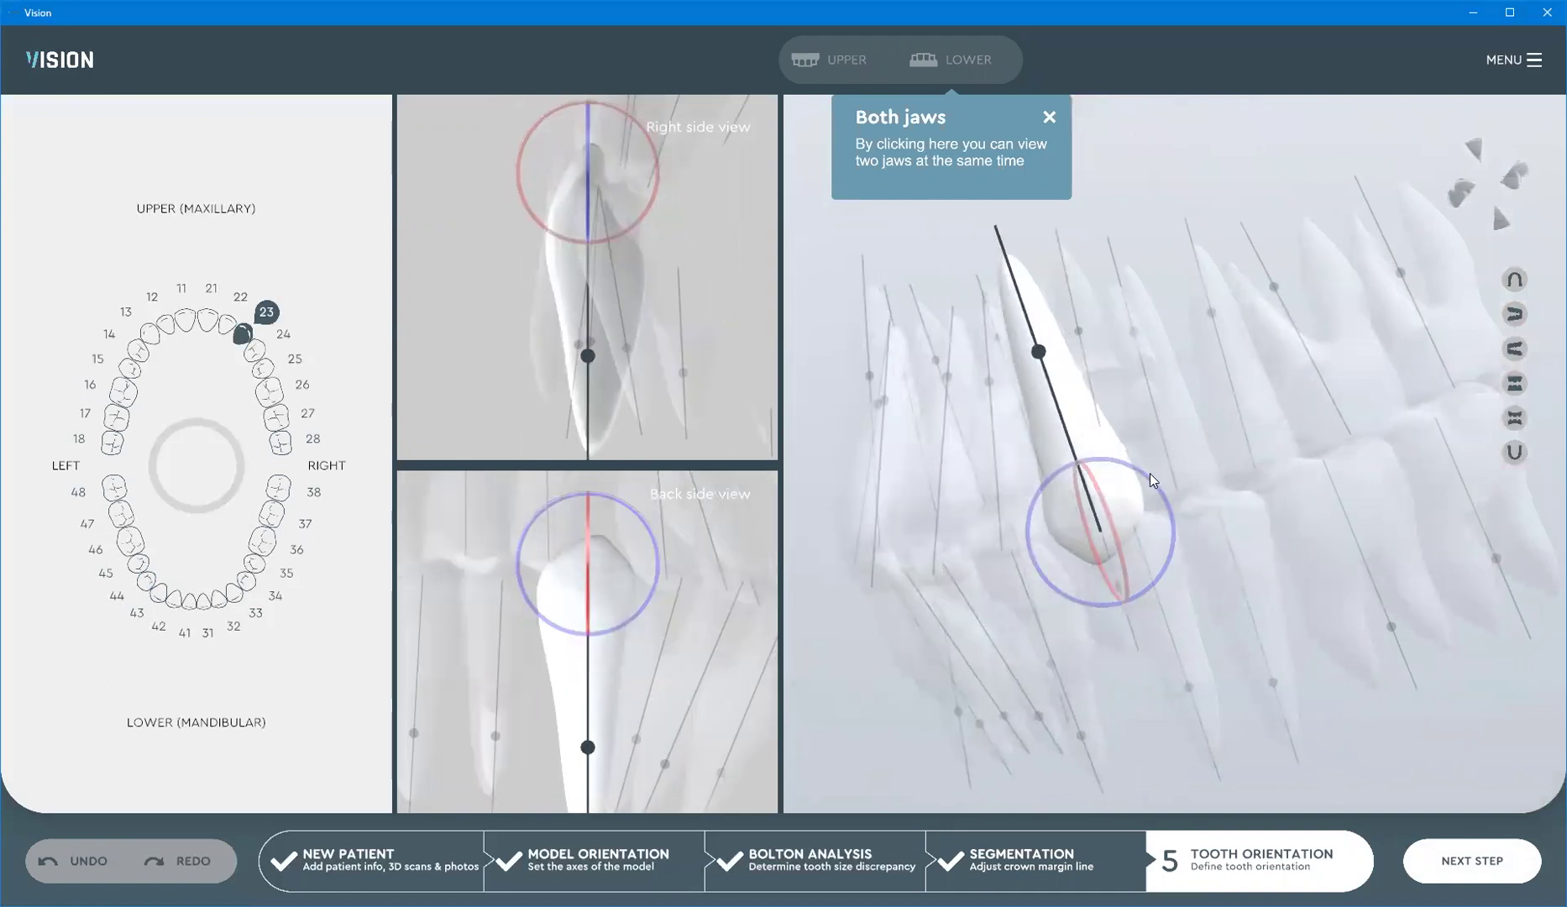
pyautogui.moveTo(1389, 640); pyautogui.dragTo(867, 453)
pyautogui.moveTo(1192, 375); pyautogui.dragTo(1243, 482)
pyautogui.click(1180, 401)
pyautogui.moveTo(1075, 323); pyautogui.dragTo(1125, 475)
pyautogui.click(1474, 860)
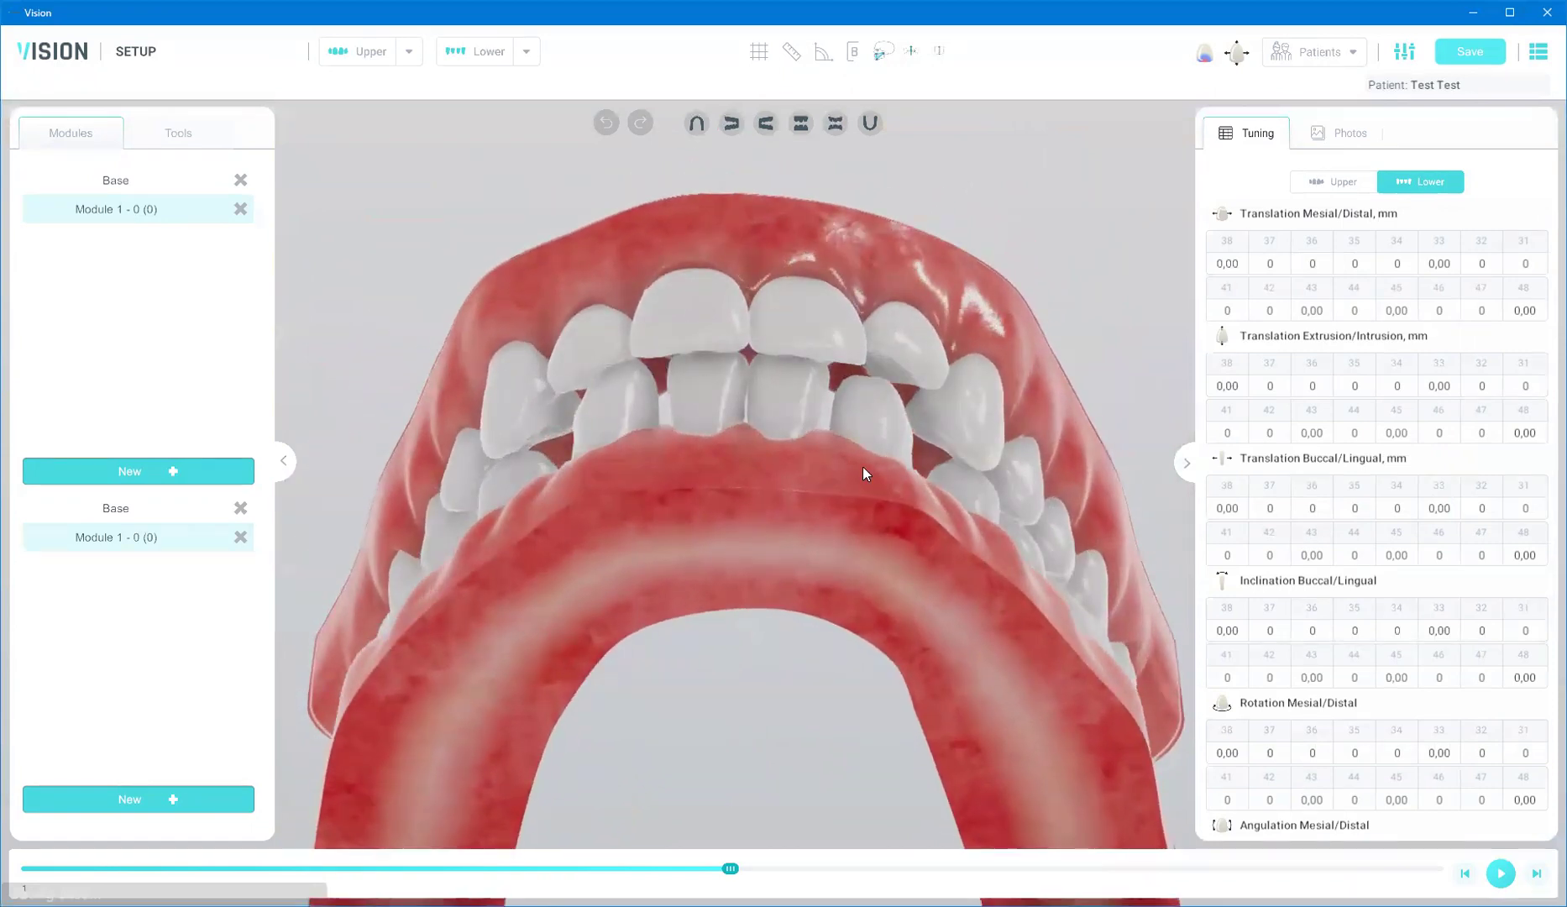
# Hide the lower jaw and select upper front tooth 21 to show its movement tools
pyautogui.click(478, 50)
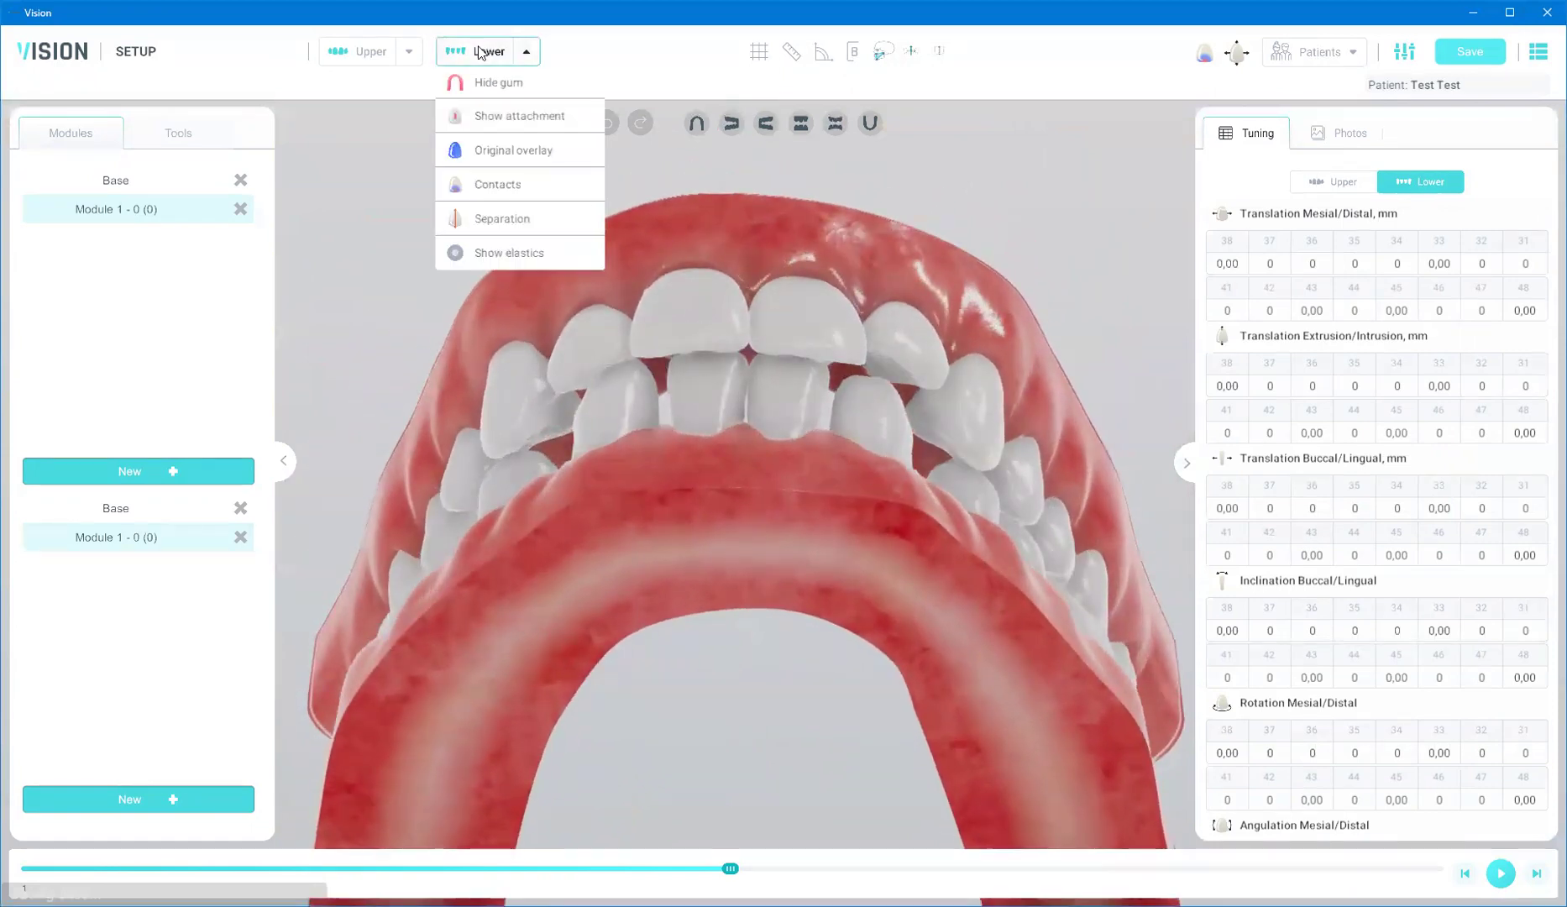
pyautogui.click(814, 323)
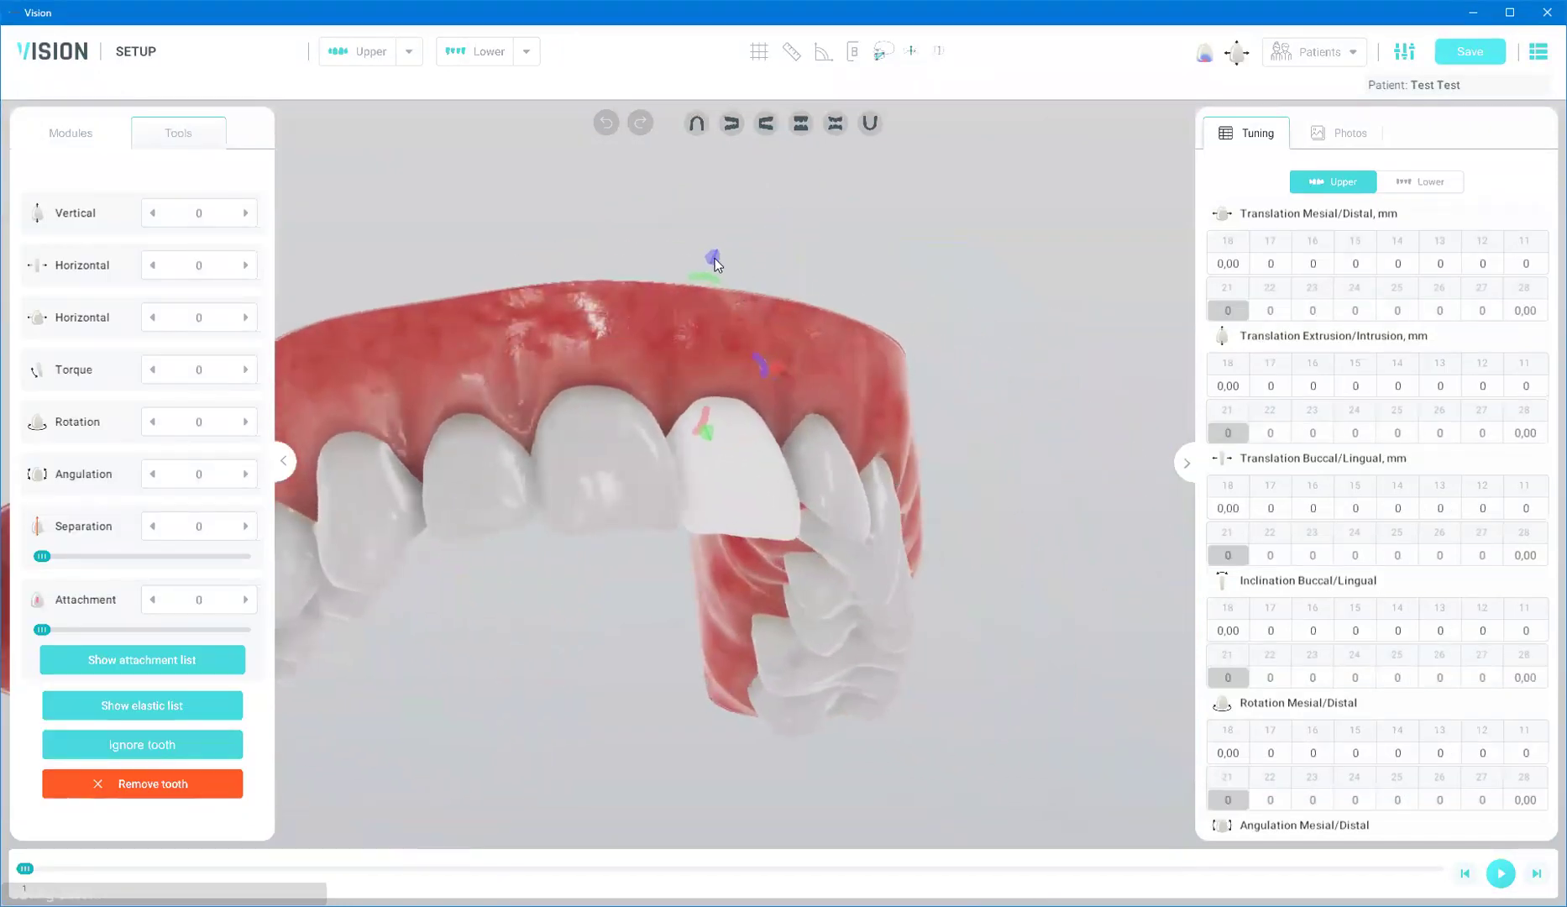
# Translate tooth 21 buccally until the Horizontal value reads 1,72 mm
pyautogui.moveTo(719, 252); pyautogui.dragTo(740, 222)
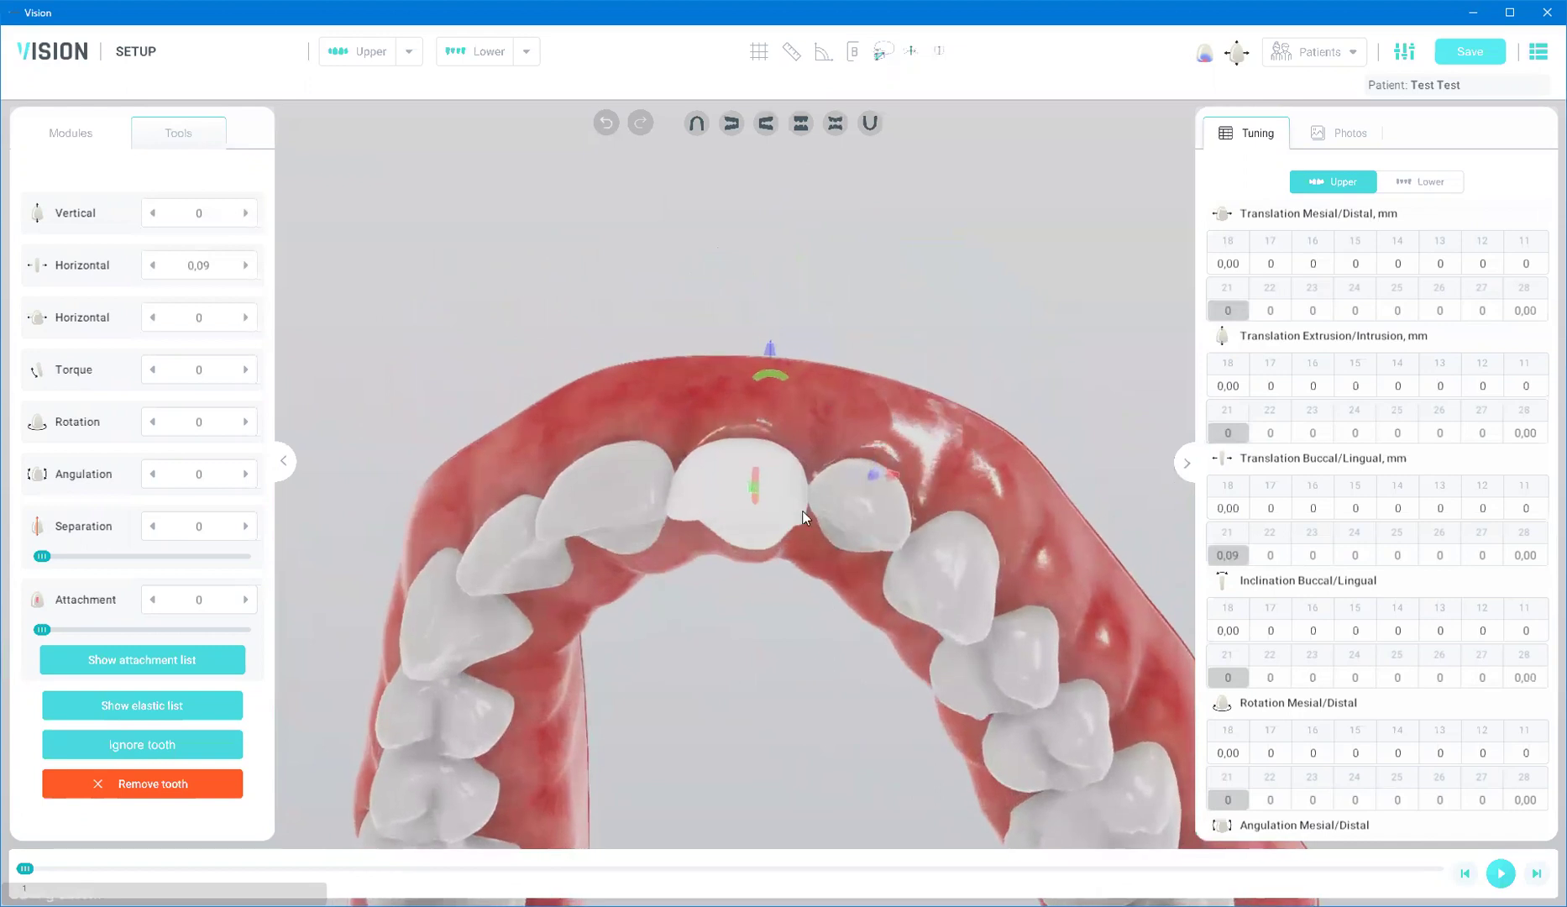
pyautogui.click(713, 304)
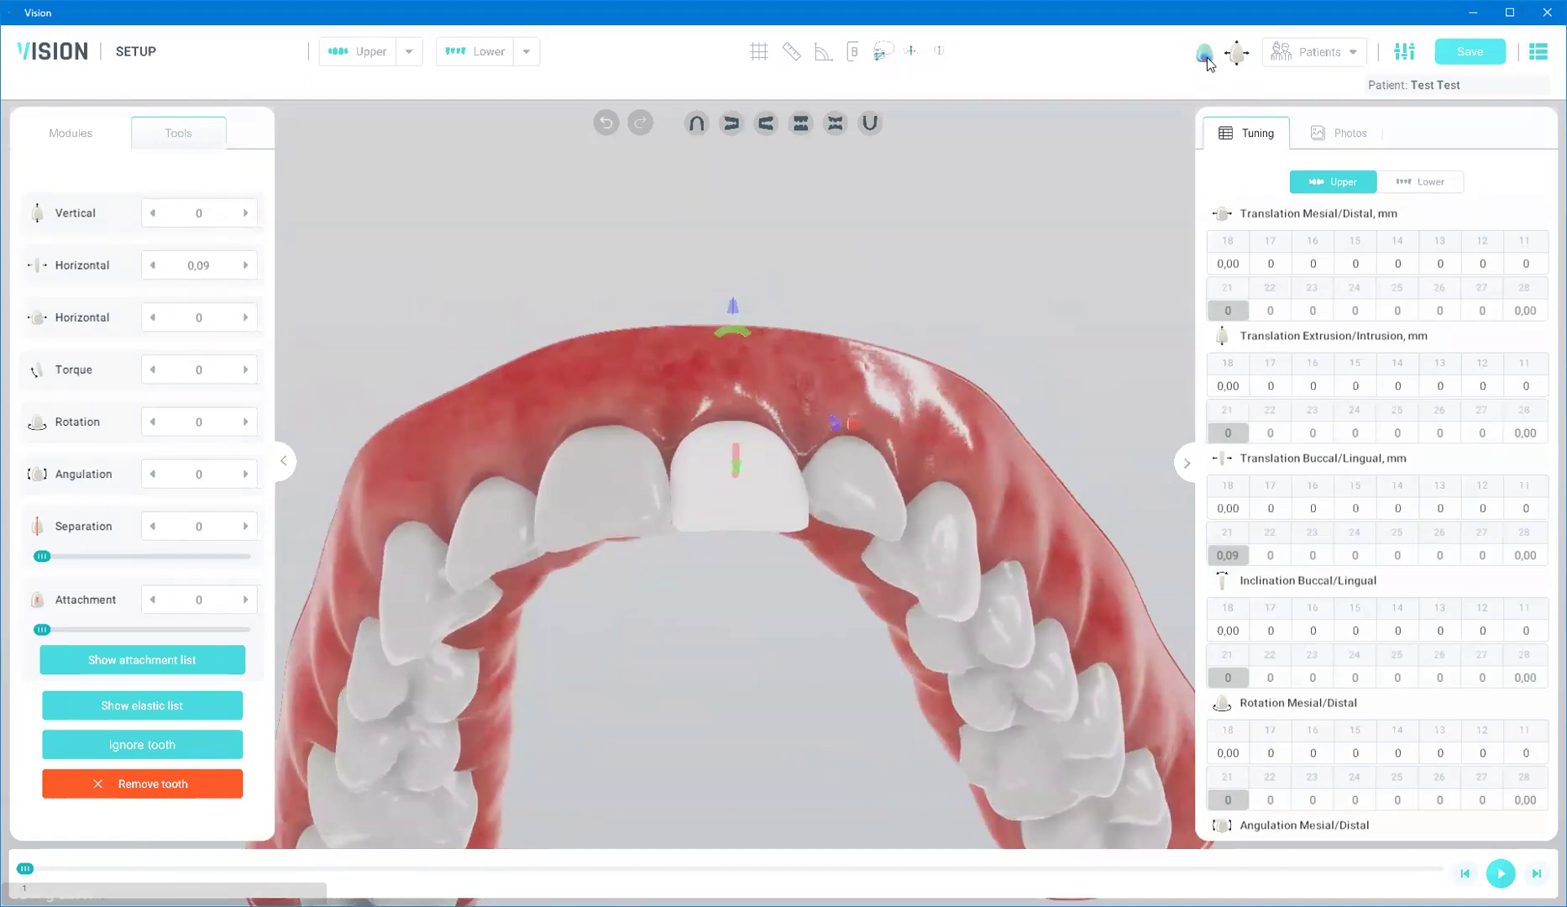
pyautogui.moveTo(733, 313); pyautogui.dragTo(726, 214)
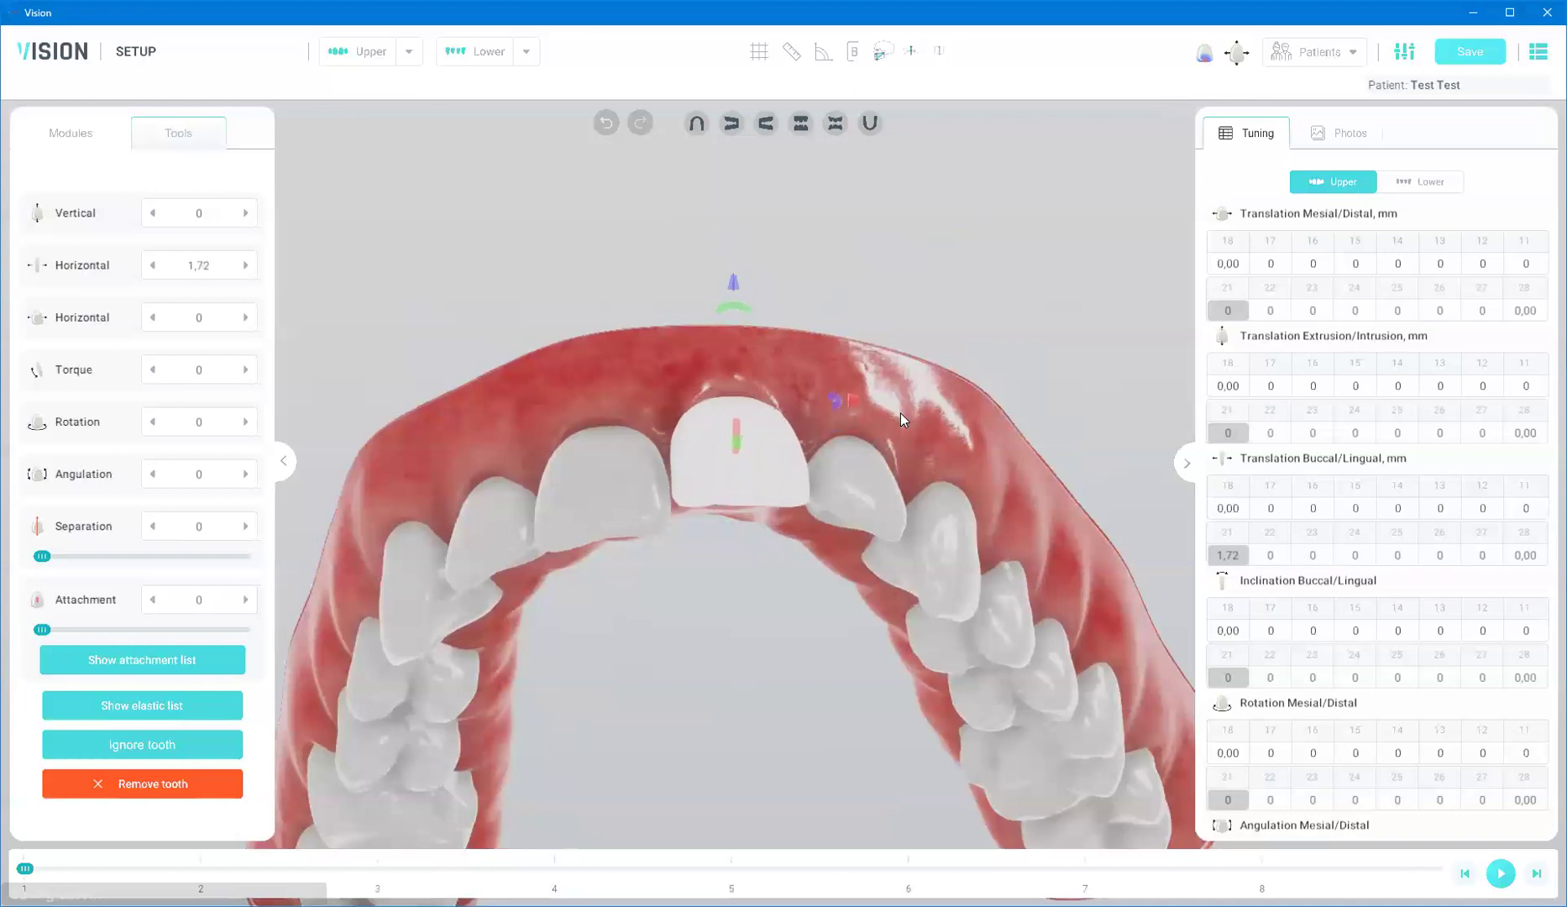